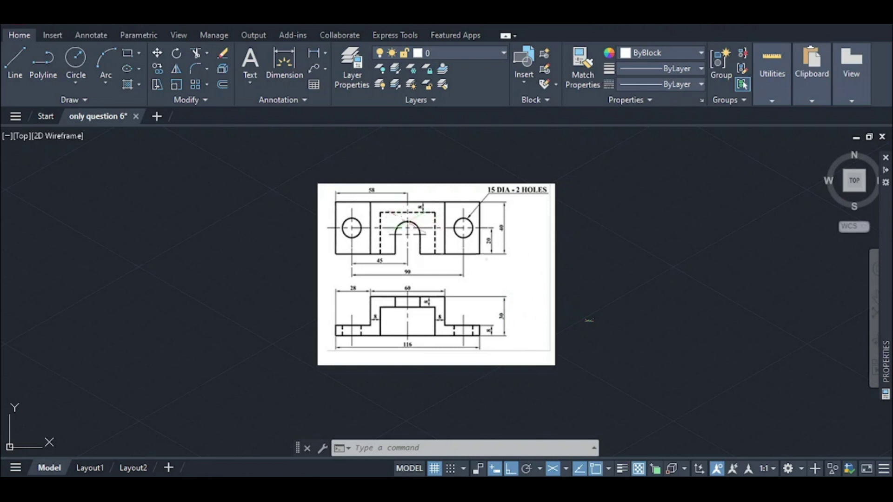
- Examine the dimensions of the bracket's top and front views in the reference drawing
{"action": "scroll", "coordinate": [574, 313], "scroll_direction": "up", "scroll_amount": 9}
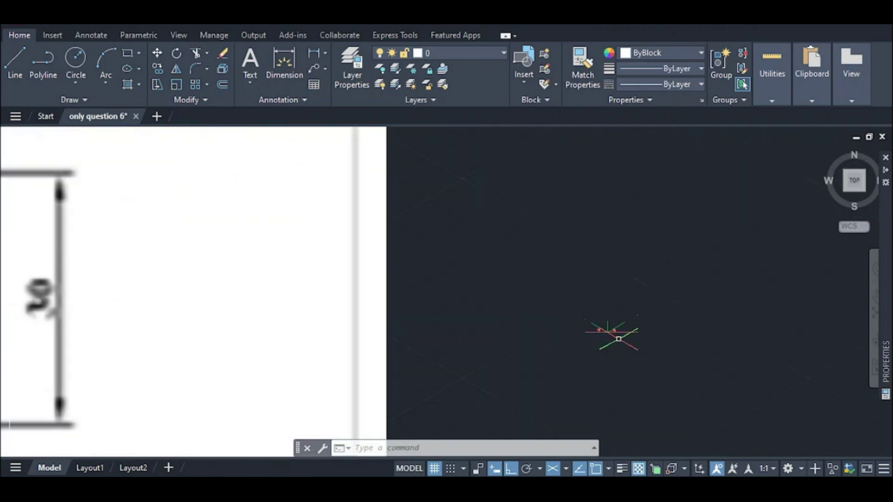
{"action": "scroll", "coordinate": [618, 338], "scroll_direction": "down", "scroll_amount": 10}
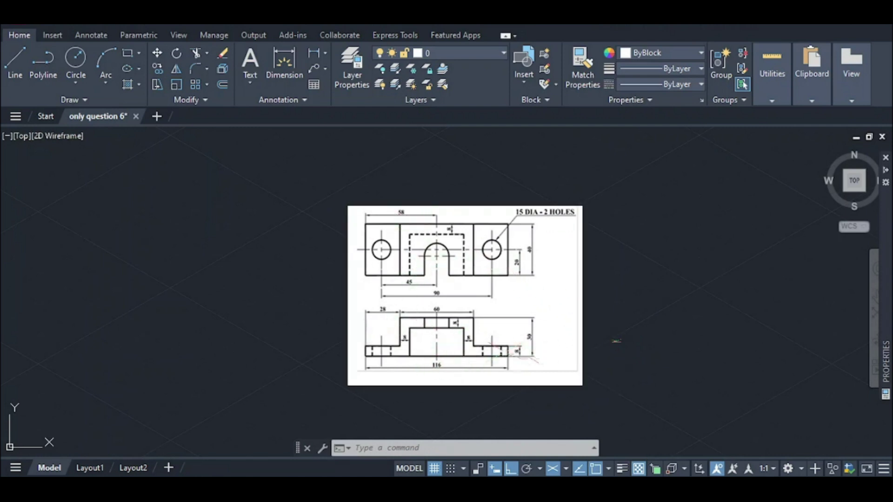
{"action": "scroll", "coordinate": [618, 339], "scroll_direction": "up", "scroll_amount": 3}
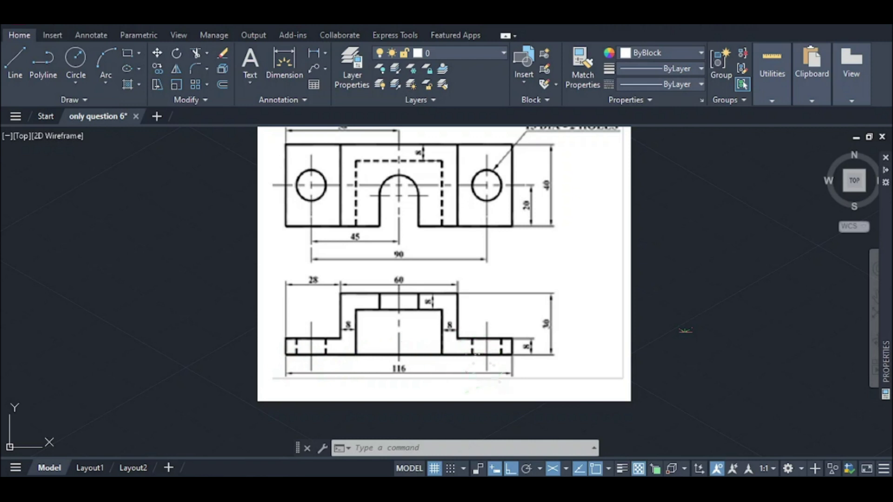
{"action": "scroll", "coordinate": [521, 349], "scroll_direction": "up", "scroll_amount": 4}
{"action": "scroll", "coordinate": [516, 340], "scroll_direction": "down", "scroll_amount": 6}
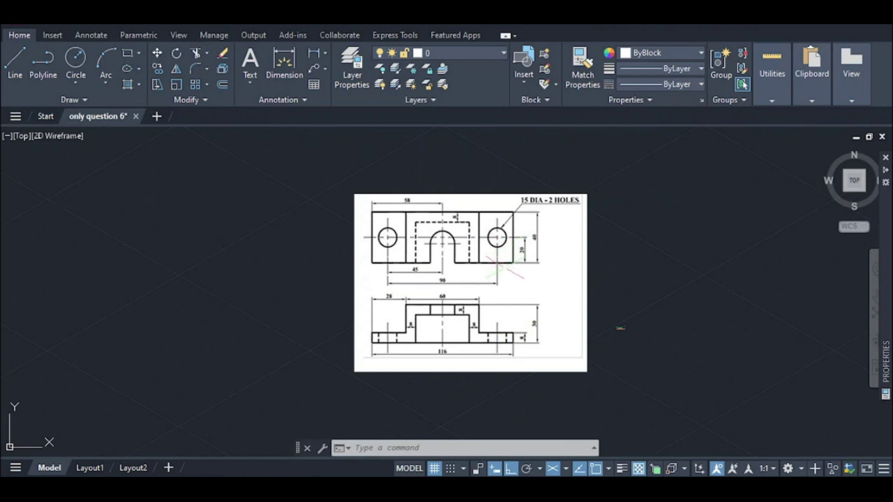
{"action": "scroll", "coordinate": [506, 269], "scroll_direction": "up", "scroll_amount": 2}
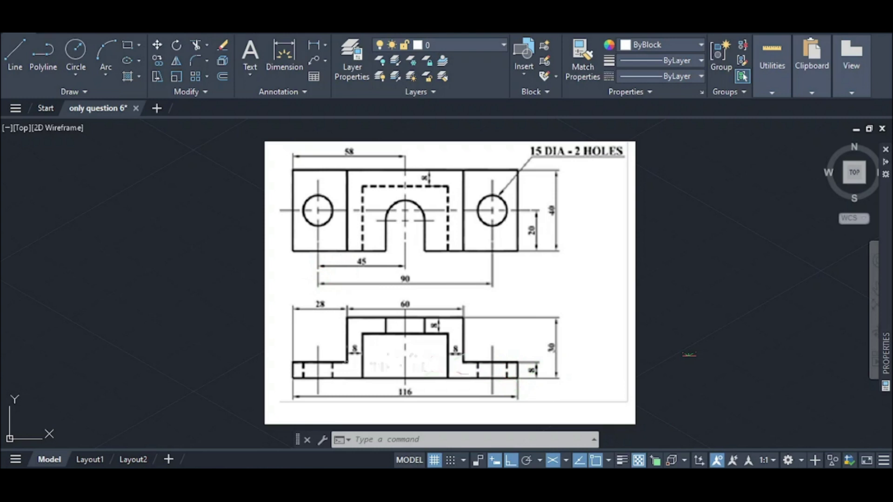
- Draw a 116-unit base line from the intersection of the isometric axes along the left 30° axis
{"action": "scroll", "coordinate": [707, 349], "scroll_direction": "up", "scroll_amount": 6}
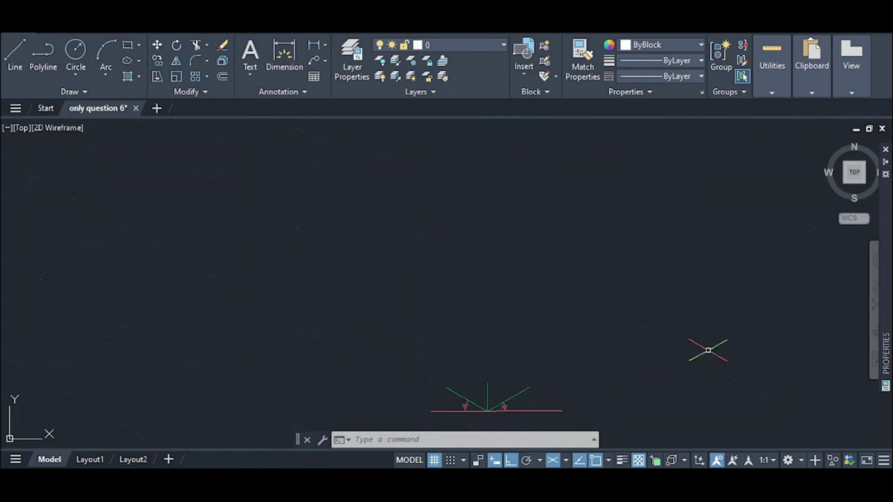
{"action": "mouse_move", "coordinate": [460, 401]}
{"action": "middle_mouse_down"}
{"action": "mouse_move", "coordinate": [480, 420]}
{"action": "mouse_move", "coordinate": [516, 350]}
{"action": "middle_mouse_up"}
{"action": "scroll", "coordinate": [498, 391], "scroll_direction": "up", "scroll_amount": 5}
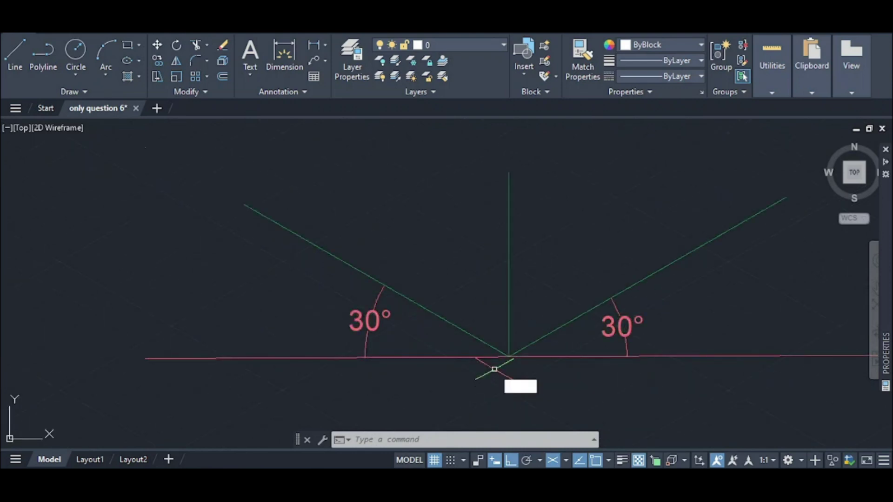
{"action": "type", "text": "l"}
{"action": "key", "text": "Return"}
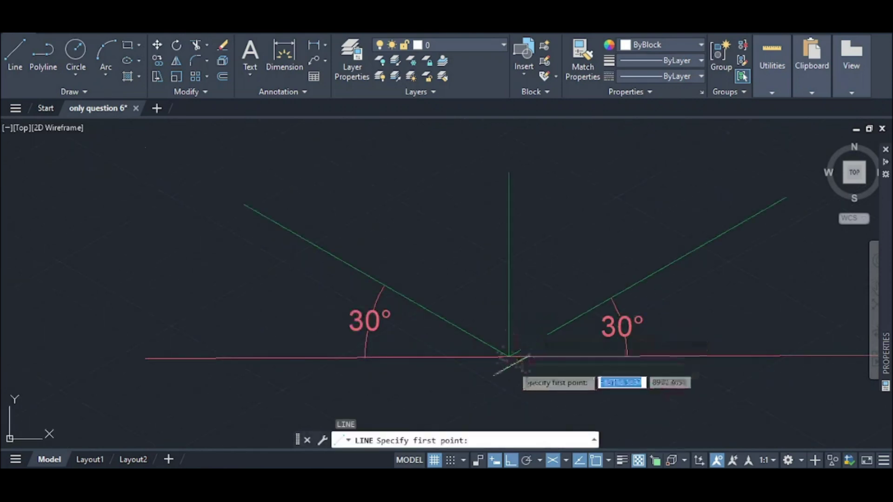
{"action": "left_click", "coordinate": [508, 357]}
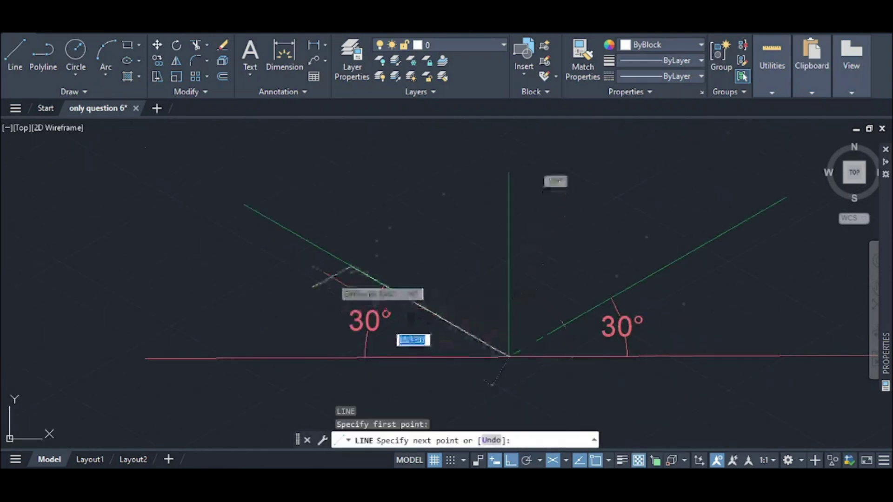
{"action": "type", "text": "116"}
{"action": "key", "text": "Return"}
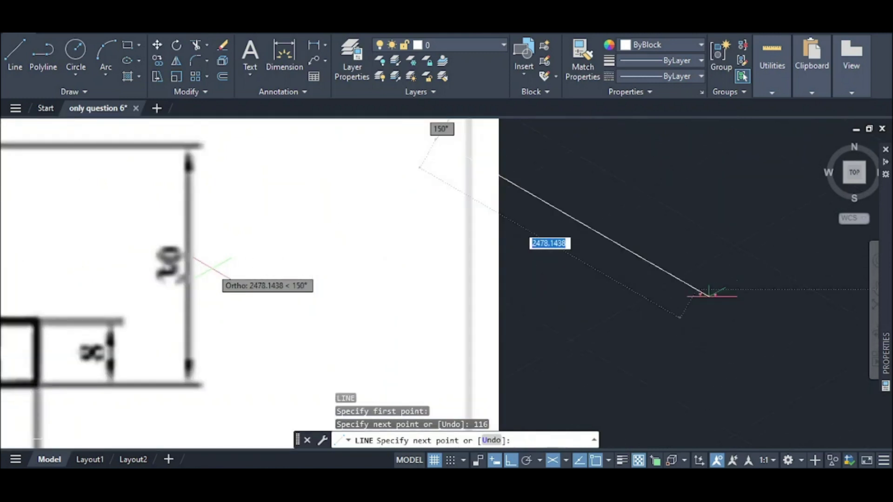
- Switch to the left isoplane and draw an 8-unit vertical line up from the far end of the base line
{"action": "scroll", "coordinate": [212, 268], "scroll_direction": "down", "scroll_amount": 5}
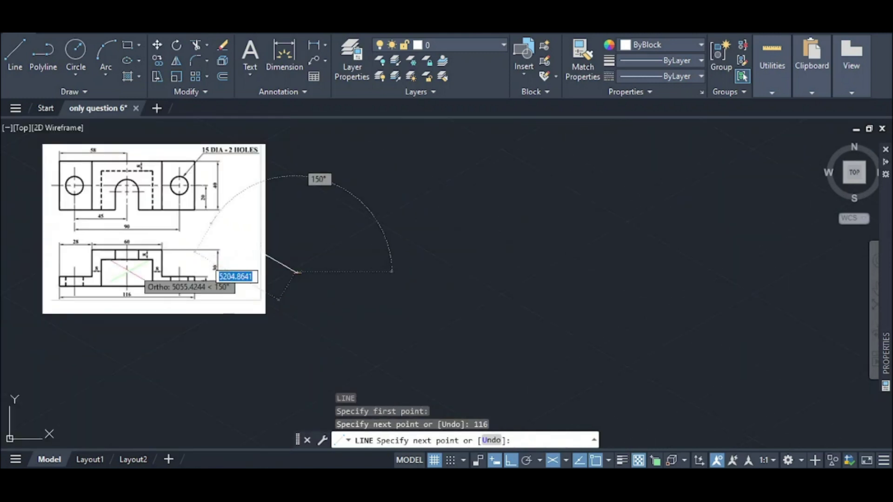
{"action": "scroll", "coordinate": [261, 248], "scroll_direction": "down", "scroll_amount": 2}
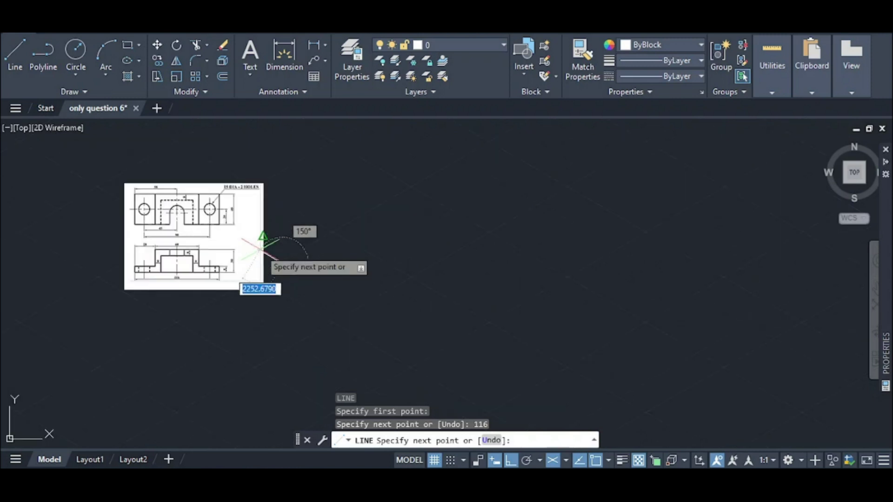
{"action": "scroll", "coordinate": [261, 247], "scroll_direction": "up", "scroll_amount": 5}
{"action": "scroll", "coordinate": [422, 261], "scroll_direction": "up", "scroll_amount": 2}
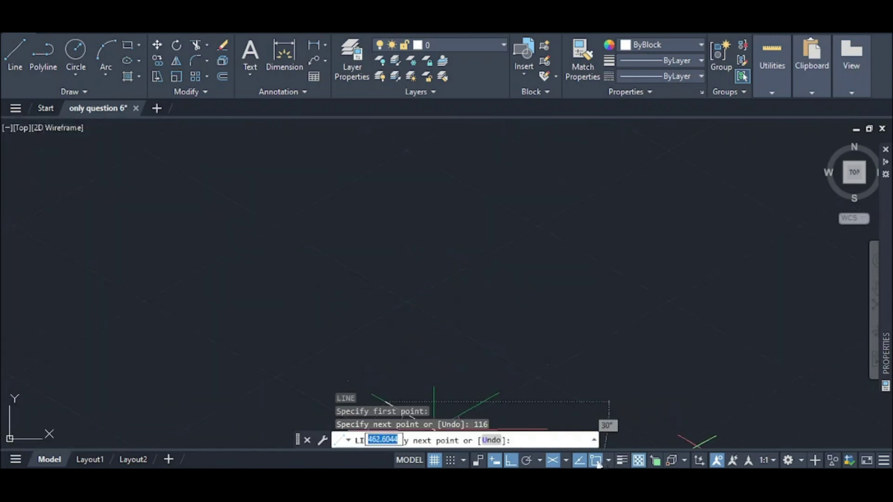
{"action": "left_click", "coordinate": [565, 460]}
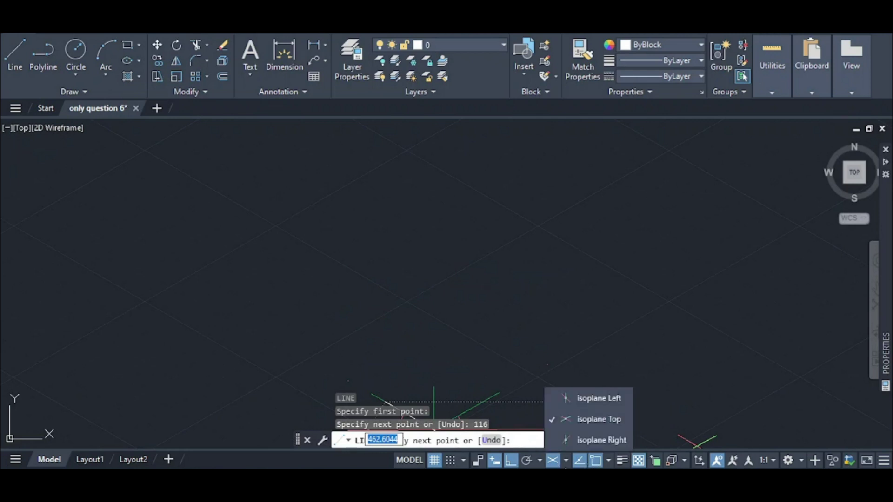
{"action": "left_click", "coordinate": [568, 398]}
{"action": "middle_click_drag", "start_coordinate": [494, 377], "coordinate": [540, 375]}
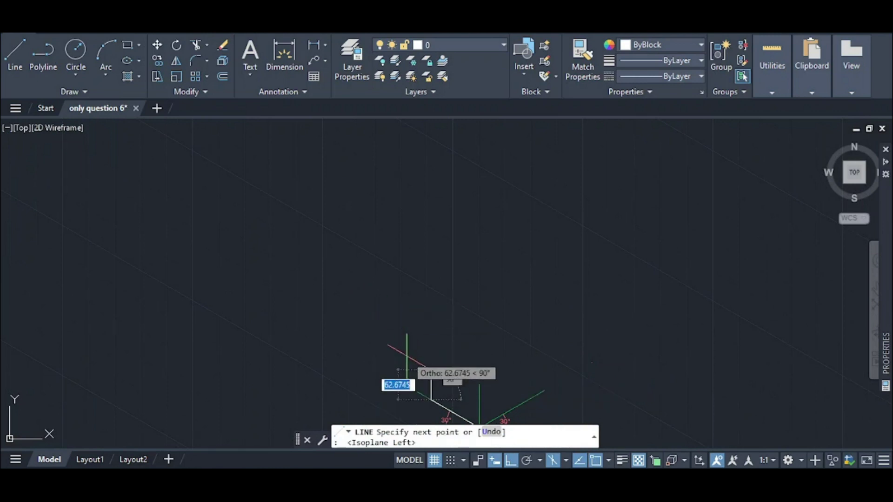
{"action": "type", "text": "8"}
{"action": "key", "text": "Return"}
{"action": "key", "text": "Escape"}
{"action": "scroll", "coordinate": [437, 346], "scroll_direction": "down", "scroll_amount": 2}
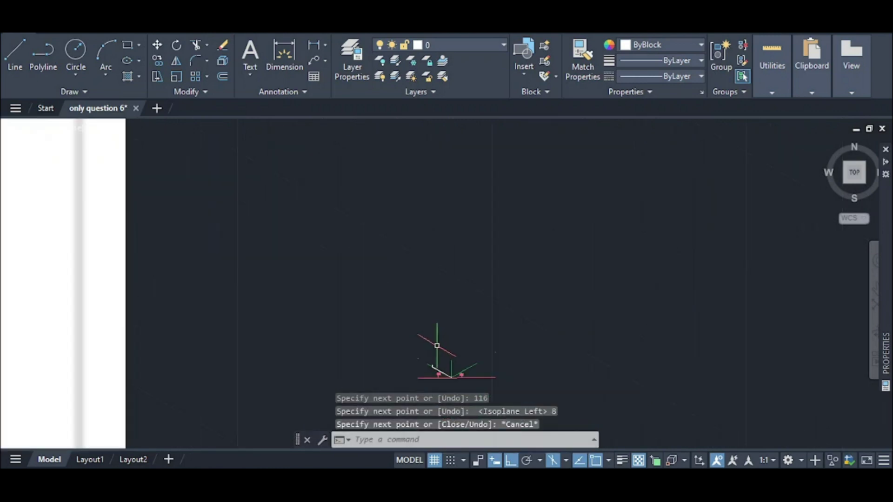
- Draw an 8-unit vertical line up from the intersection of the isometric axes
{"action": "scroll", "coordinate": [453, 375], "scroll_direction": "up", "scroll_amount": 5}
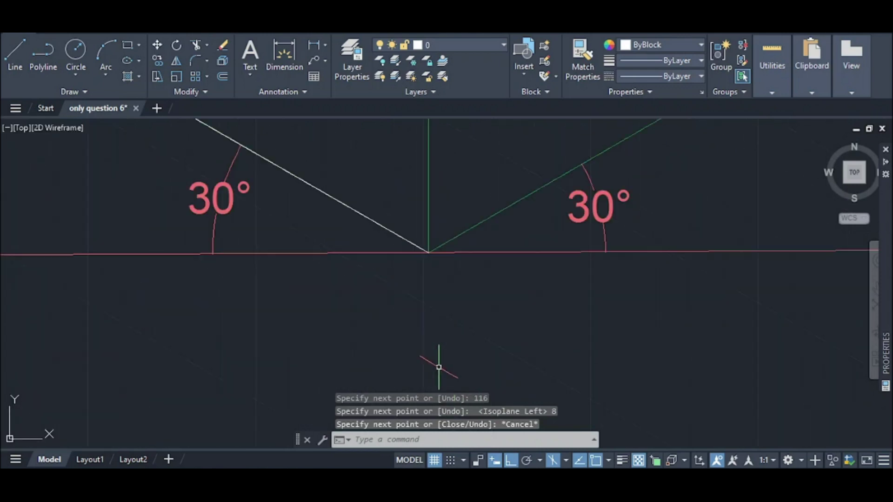
{"action": "type", "text": "l"}
{"action": "key", "text": "Return"}
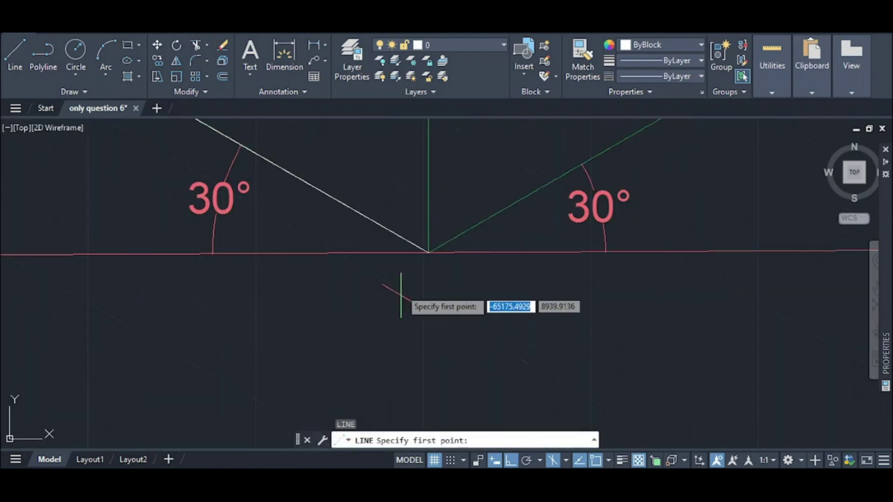
{"action": "left_click", "coordinate": [428, 253]}
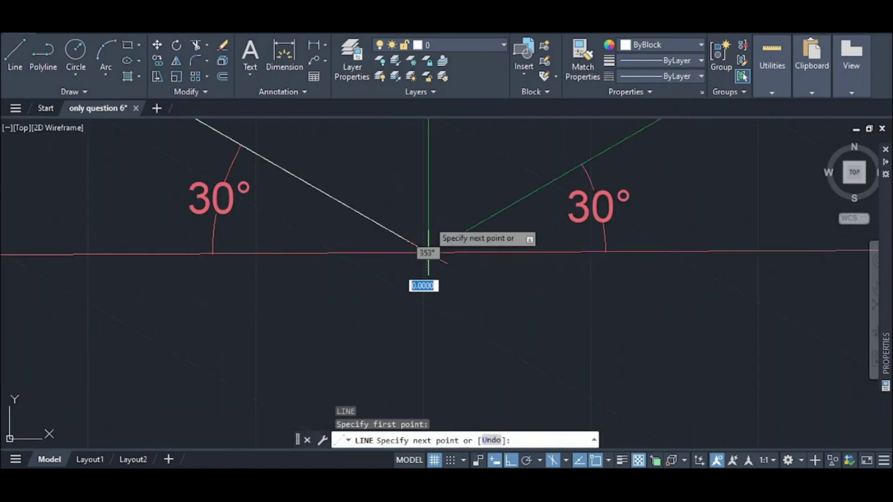
{"action": "type", "text": "8"}
{"action": "key", "text": "Return"}
{"action": "scroll", "coordinate": [430, 228], "scroll_direction": "down", "scroll_amount": 6}
{"action": "key", "text": "Escape"}
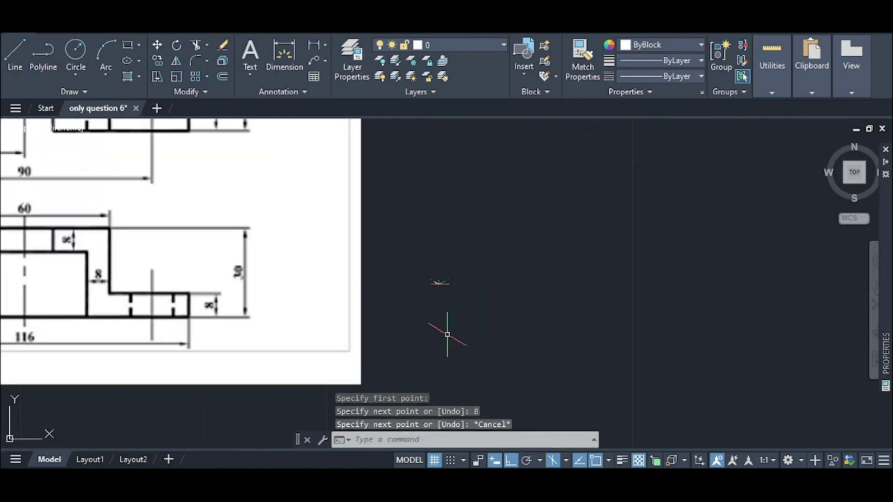
- Draw a 28-unit line from the top of the far-end vertical edge, inward and parallel to the base line
{"action": "scroll", "coordinate": [446, 331], "scroll_direction": "down", "scroll_amount": 2}
{"action": "scroll", "coordinate": [129, 316], "scroll_direction": "up", "scroll_amount": 2}
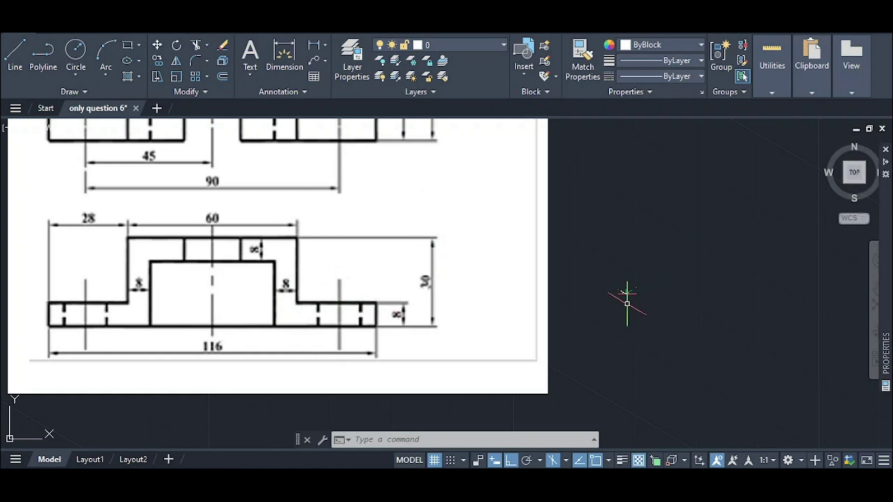
{"action": "scroll", "coordinate": [623, 288], "scroll_direction": "up", "scroll_amount": 5}
{"action": "scroll", "coordinate": [619, 265], "scroll_direction": "up", "scroll_amount": 5}
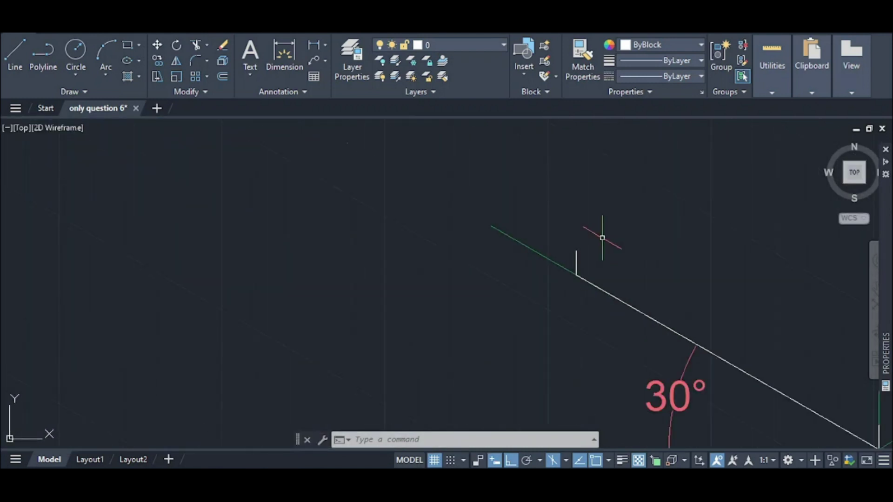
{"action": "type", "text": "l"}
{"action": "key", "text": "Return"}
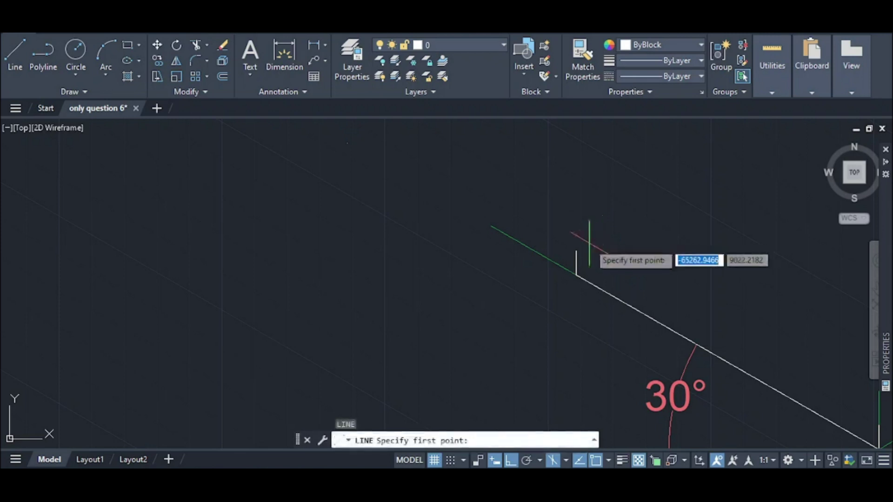
{"action": "left_click", "coordinate": [577, 251]}
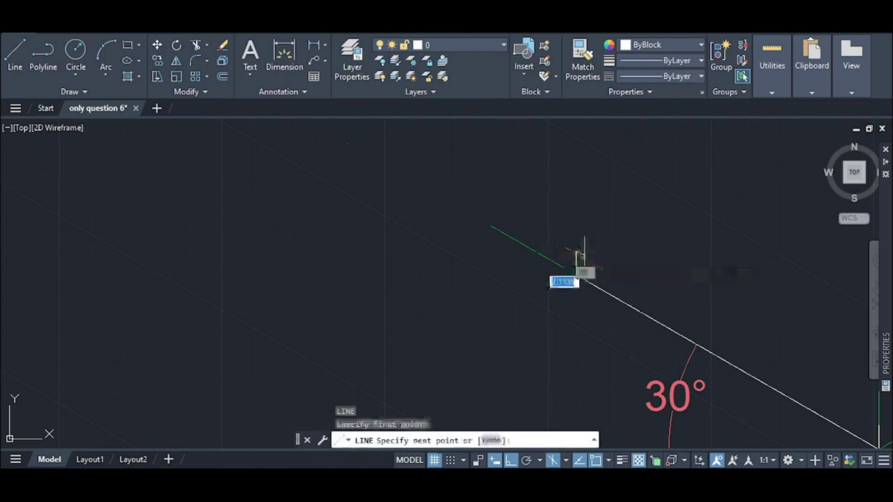
{"action": "type", "text": "2"}
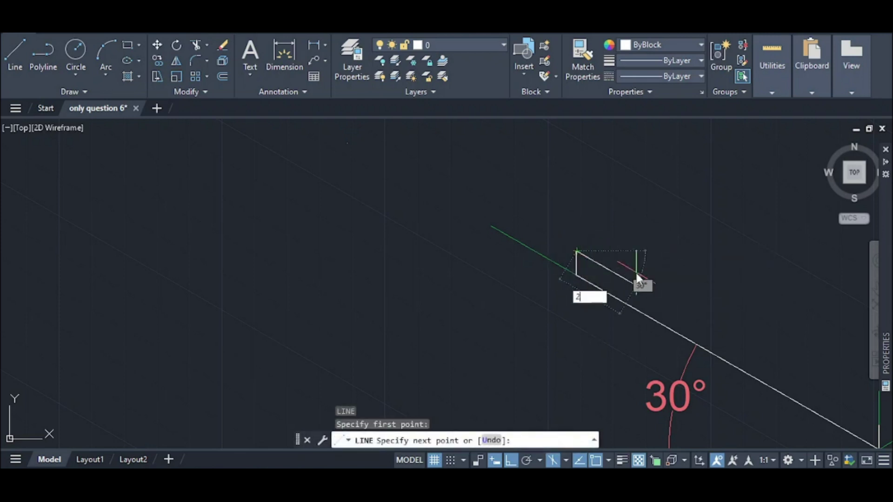
{"action": "type", "text": "8"}
{"action": "key", "text": "Return"}
{"action": "key", "text": "Escape"}
{"action": "scroll", "coordinate": [744, 339], "scroll_direction": "down", "scroll_amount": 6}
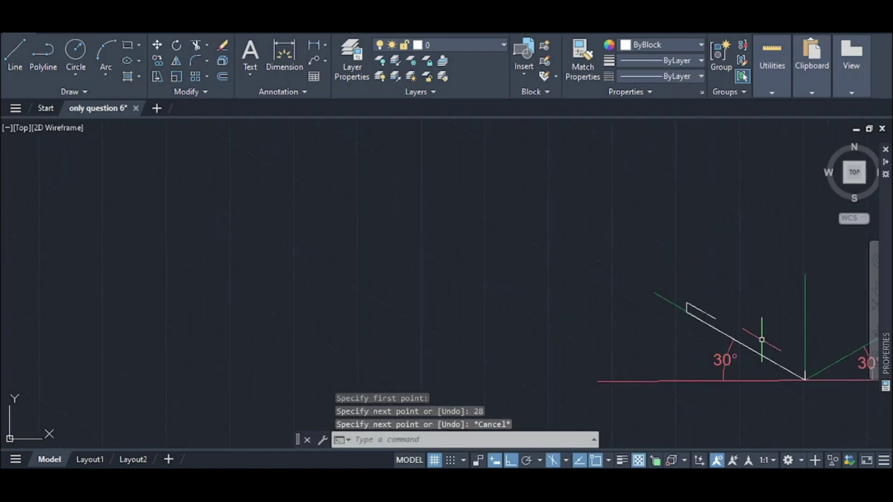
- Draw a 28-unit line from the top of the vertical edge at the axes' intersection, inward and parallel to the base line
{"action": "scroll", "coordinate": [790, 372], "scroll_direction": "up", "scroll_amount": 6}
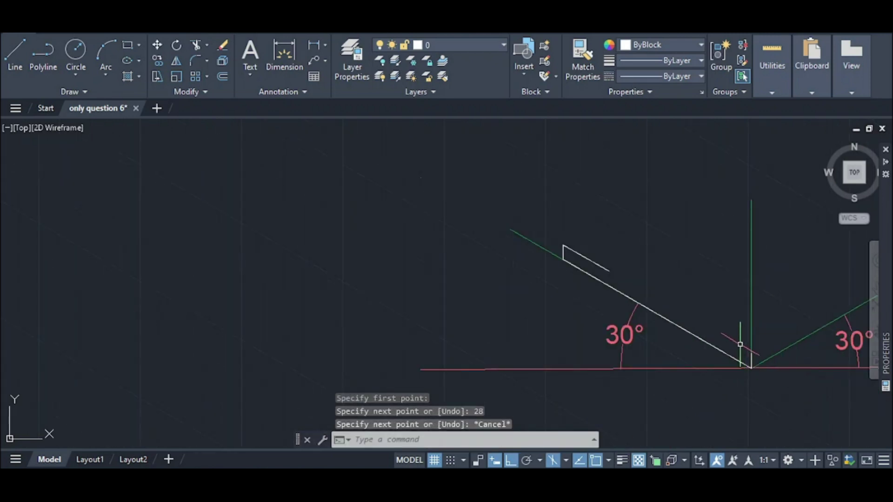
{"action": "type", "text": "l"}
{"action": "key", "text": "Return"}
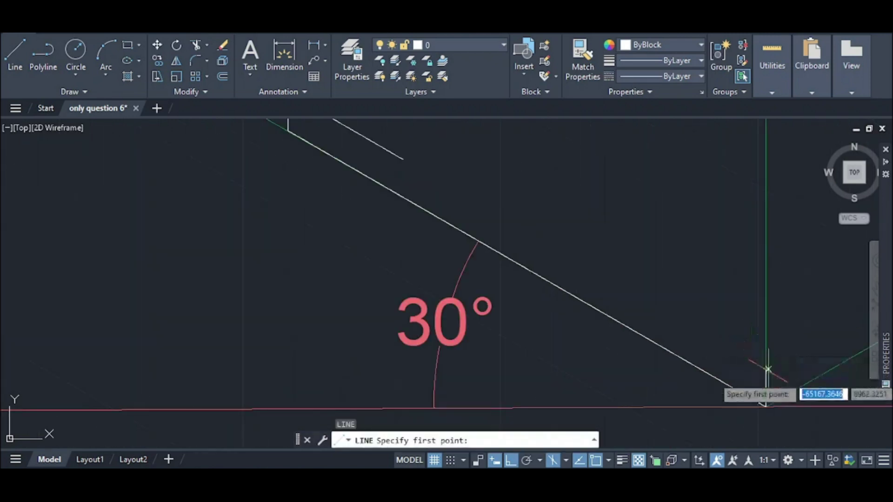
{"action": "left_click", "coordinate": [765, 369]}
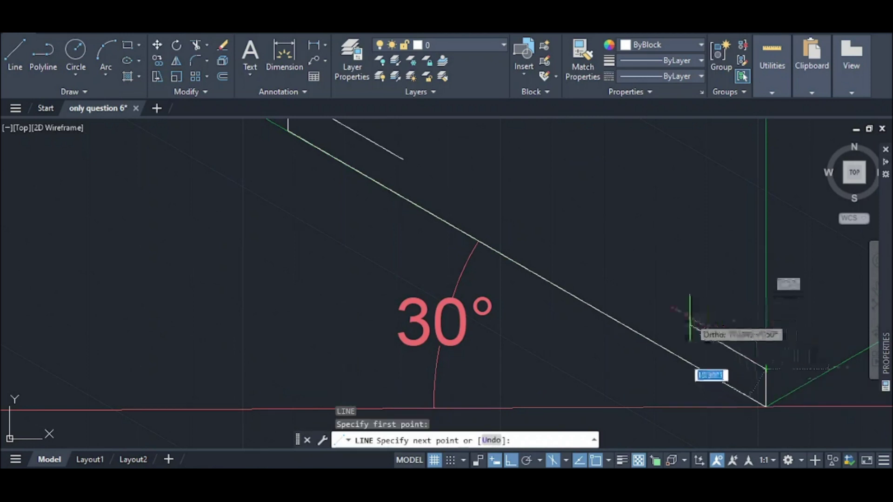
{"action": "type", "text": "28"}
{"action": "key", "text": "Return"}
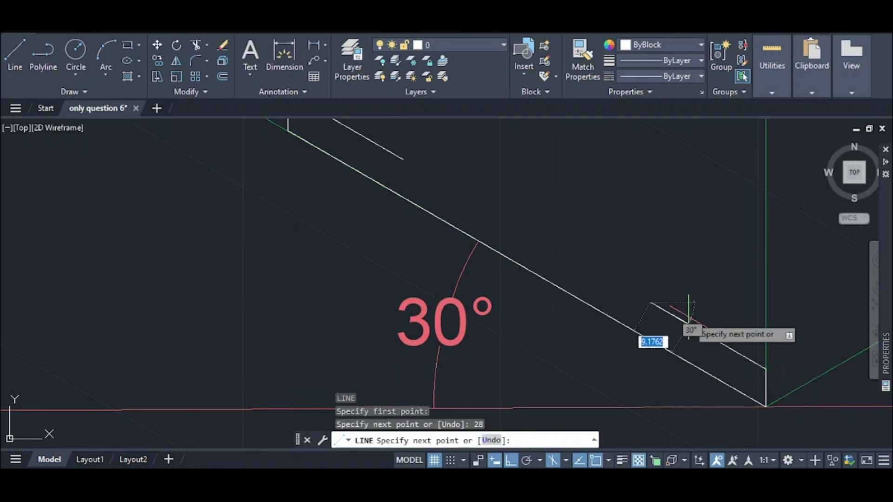
{"action": "key", "text": "Escape"}
- Draw a 22-unit vertical line up from the inner end of the 28-unit edge nearest the axes' intersection
{"action": "scroll", "coordinate": [688, 325], "scroll_direction": "down", "scroll_amount": 5}
{"action": "scroll", "coordinate": [688, 336], "scroll_direction": "down", "scroll_amount": 5}
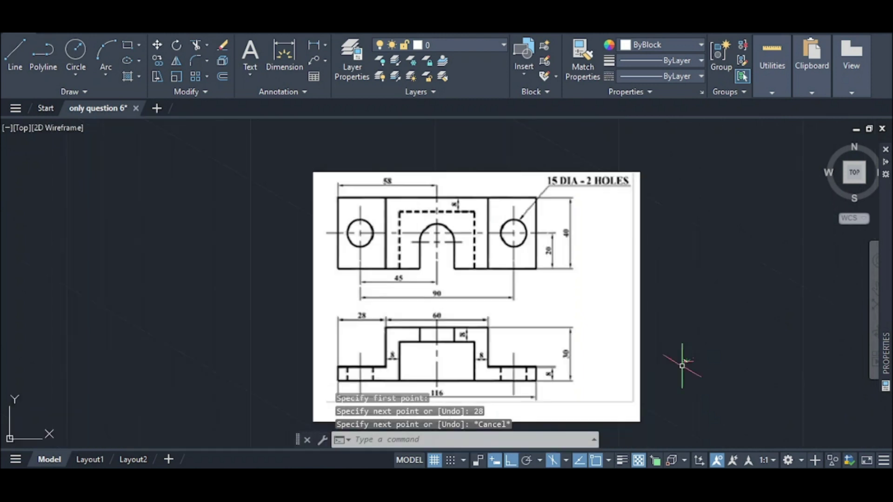
{"action": "scroll", "coordinate": [466, 362], "scroll_direction": "up", "scroll_amount": 2}
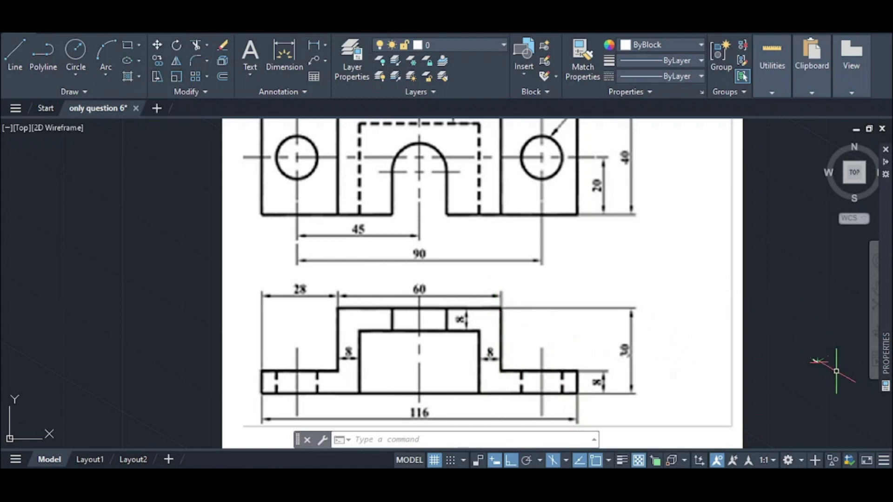
{"action": "scroll", "coordinate": [809, 348], "scroll_direction": "up", "scroll_amount": 6}
{"action": "type", "text": "l"}
{"action": "key", "text": "Return"}
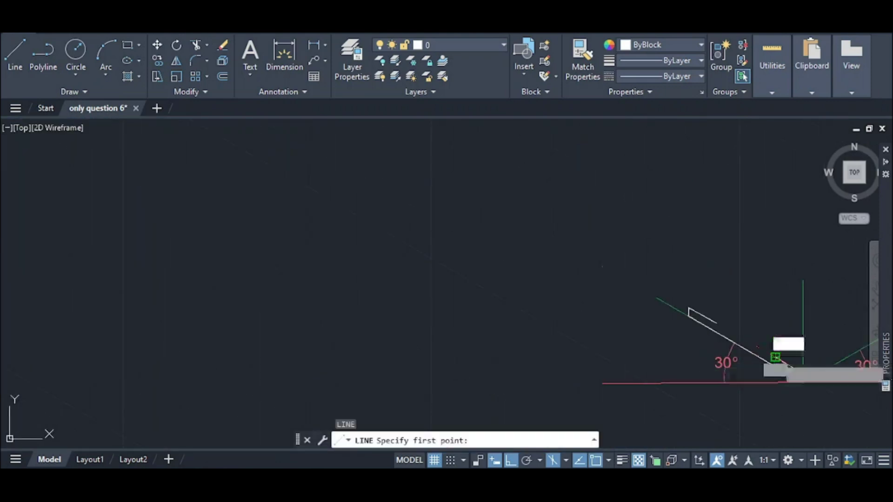
{"action": "left_click", "coordinate": [776, 358]}
{"action": "type", "text": "22"}
{"action": "key", "text": "Return"}
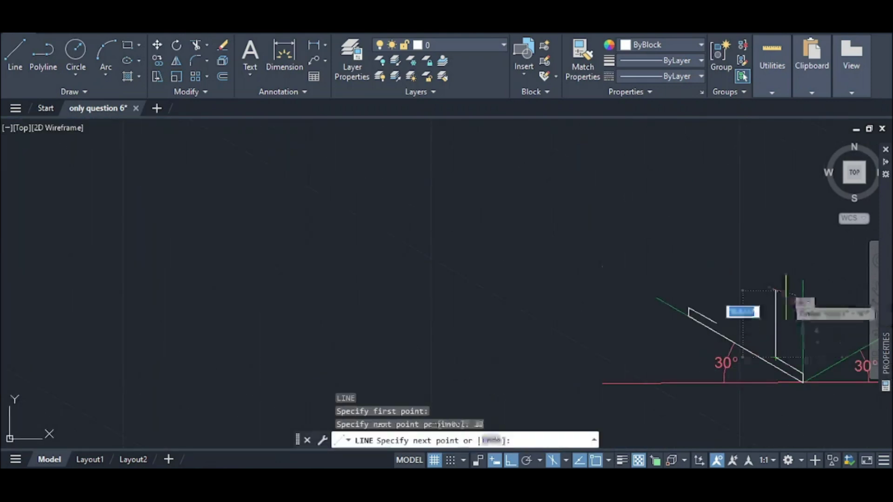
{"action": "key", "text": "Escape"}
{"action": "scroll", "coordinate": [728, 332], "scroll_direction": "up", "scroll_amount": 1}
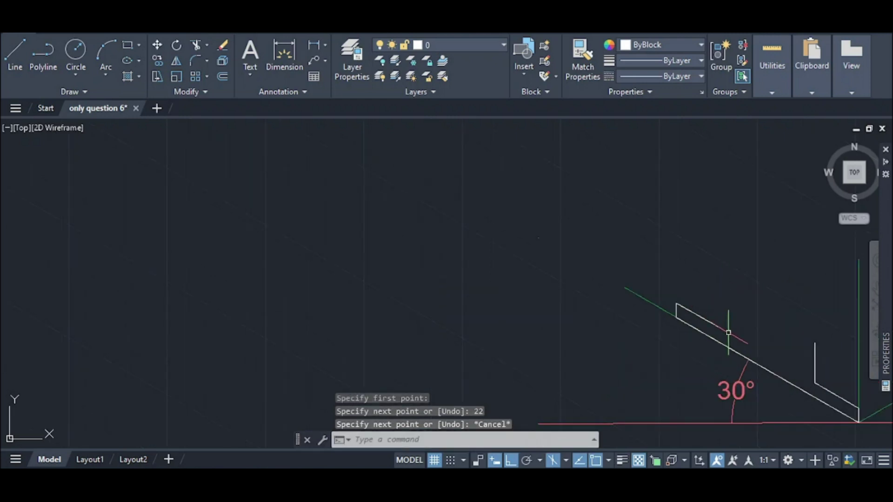
- Draw a 22-unit vertical line up from the inner end of the far 28-unit edge and connect its top to the other vertical's top
{"action": "type", "text": "l"}
{"action": "key", "text": "Return"}
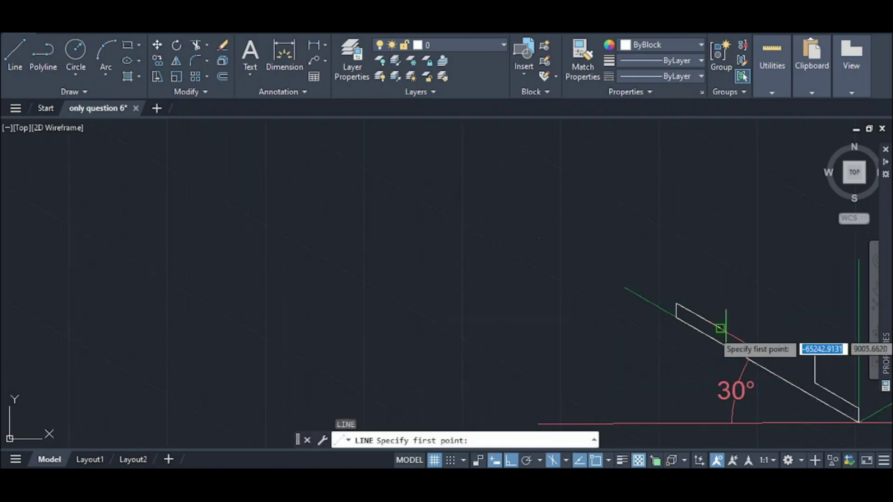
{"action": "left_click", "coordinate": [720, 328]}
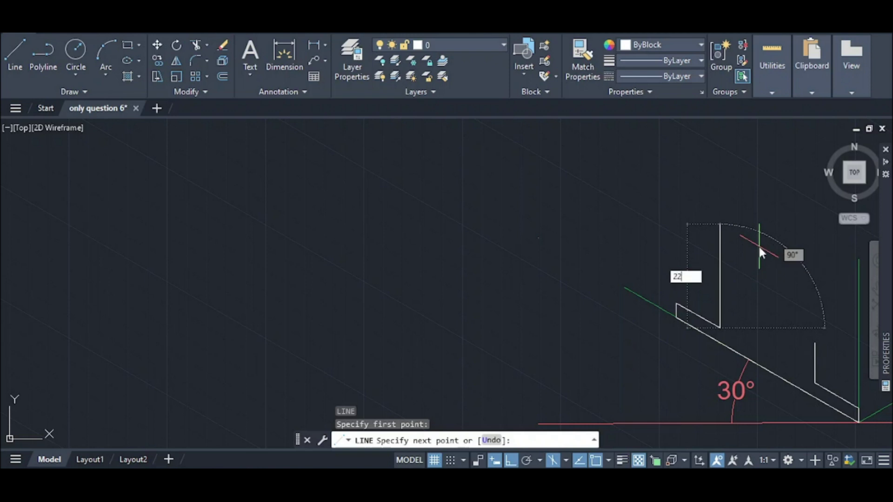
{"action": "type", "text": "22"}
{"action": "key", "text": "Return"}
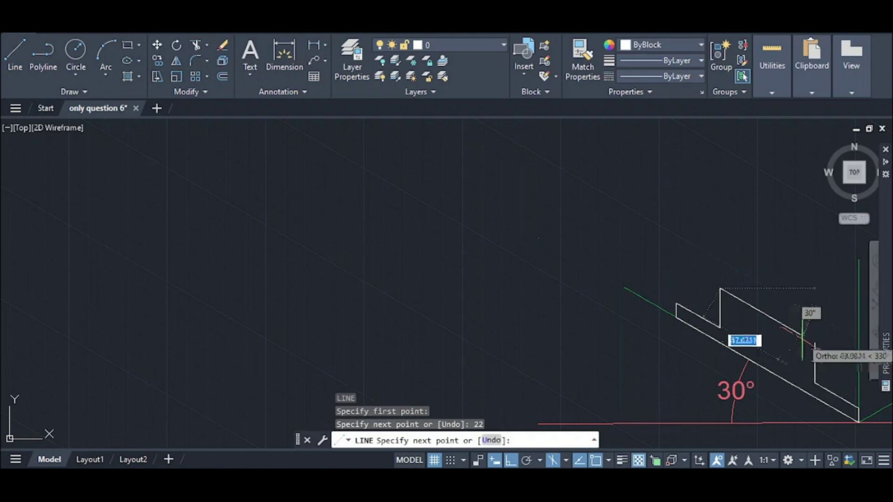
{"action": "left_click", "coordinate": [814, 342]}
{"action": "key", "text": "Escape"}
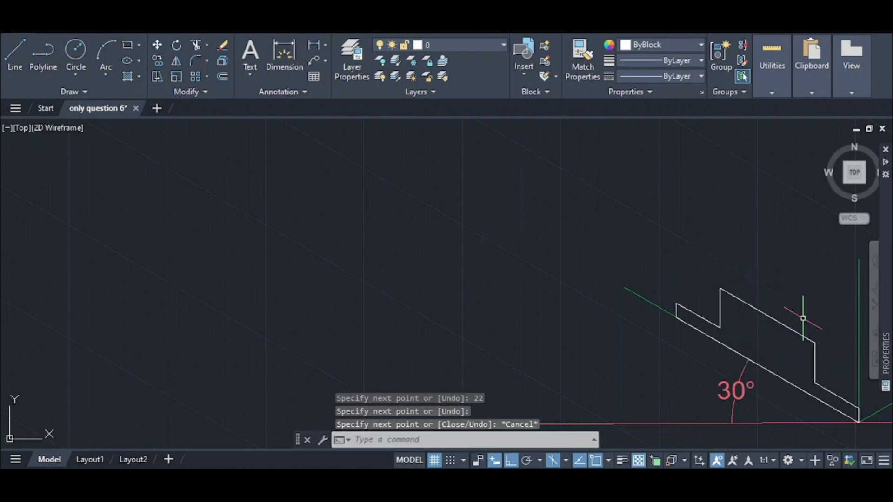
- Draw an 8-unit line from the foot of the near 22-unit vertical, inward and parallel to the base line
{"action": "scroll", "coordinate": [800, 318], "scroll_direction": "down", "scroll_amount": 4}
{"action": "scroll", "coordinate": [799, 318], "scroll_direction": "down", "scroll_amount": 4}
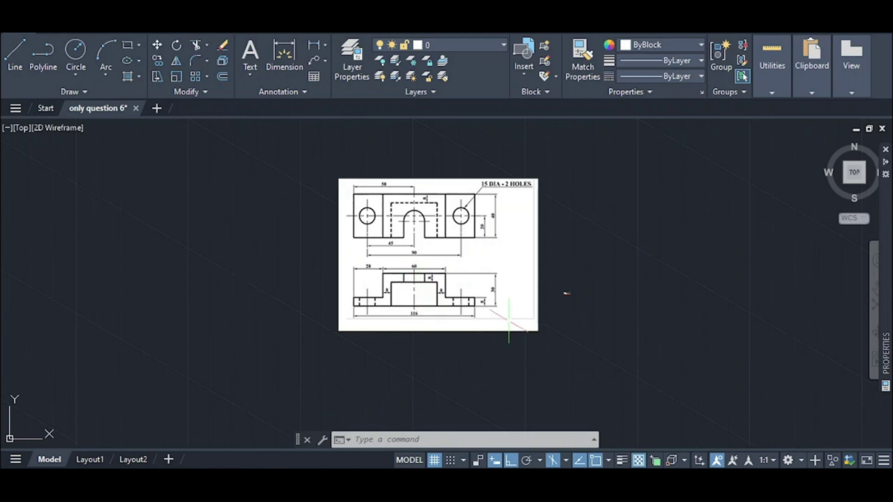
{"action": "scroll", "coordinate": [564, 205], "scroll_direction": "up", "scroll_amount": 6}
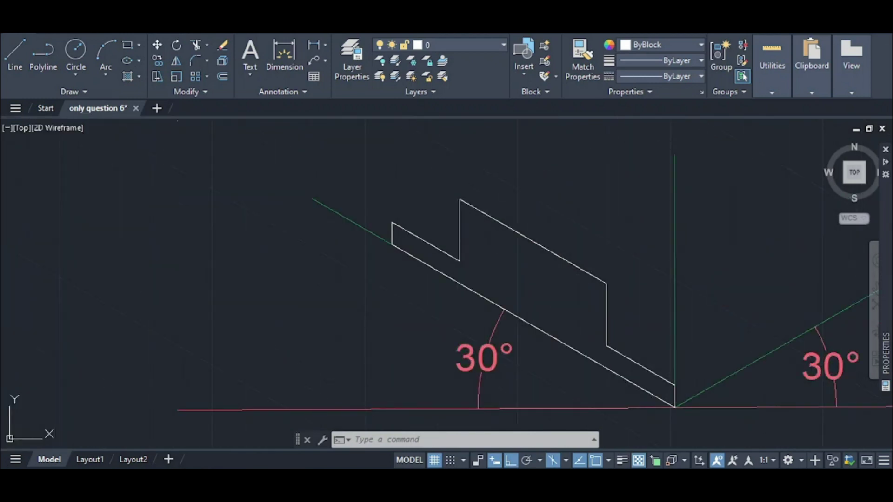
{"action": "type", "text": "l"}
{"action": "key", "text": "Return"}
{"action": "left_click", "coordinate": [607, 345]}
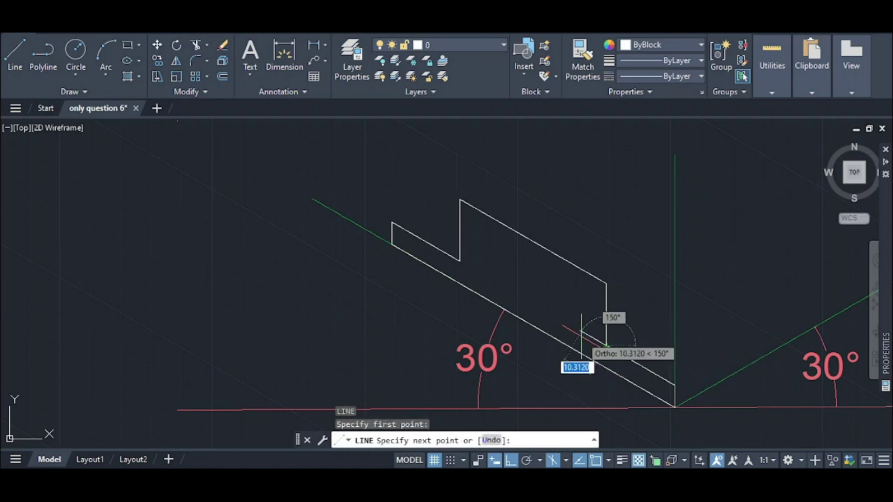
{"action": "type", "text": "8"}
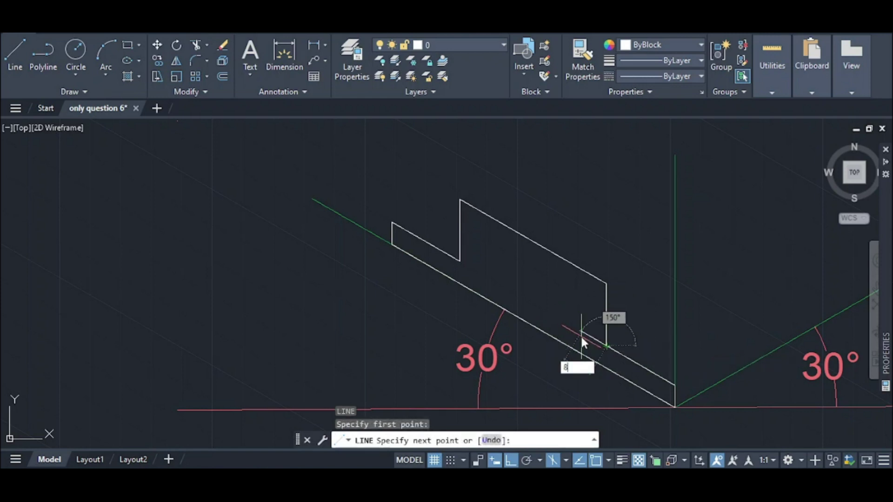
{"action": "type", "text": "8"}
{"action": "key", "text": "Return"}
{"action": "key", "text": "ctrl+z"}
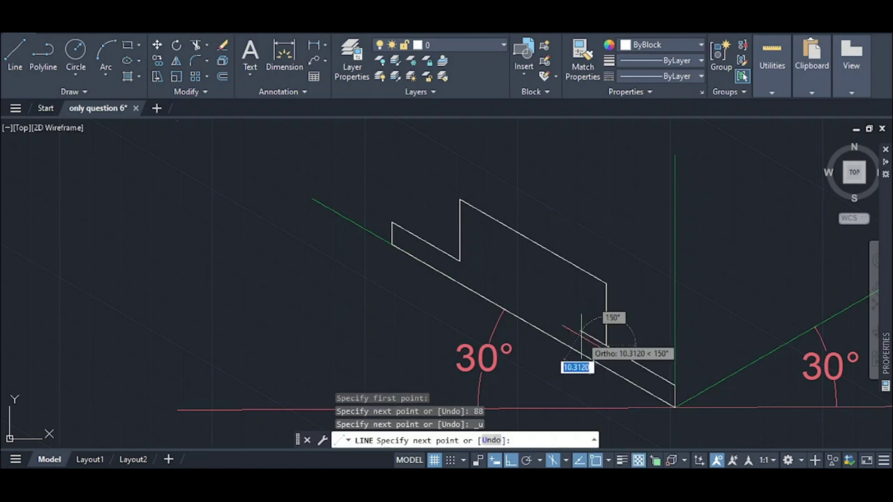
{"action": "type", "text": "8"}
{"action": "key", "text": "Return"}
{"action": "key", "text": "Escape"}
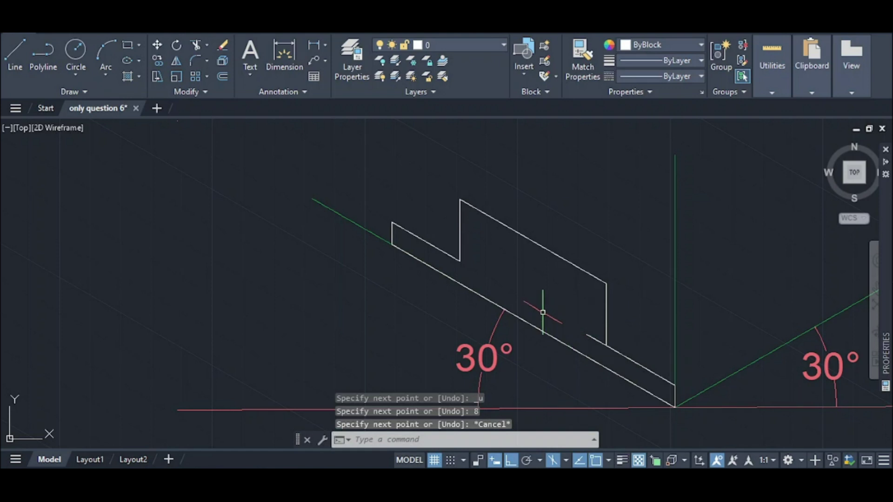
- Draw an 8-unit line from the foot of the far 22-unit vertical, inward and parallel to the base line
{"action": "type", "text": "l"}
{"action": "key", "text": "Return"}
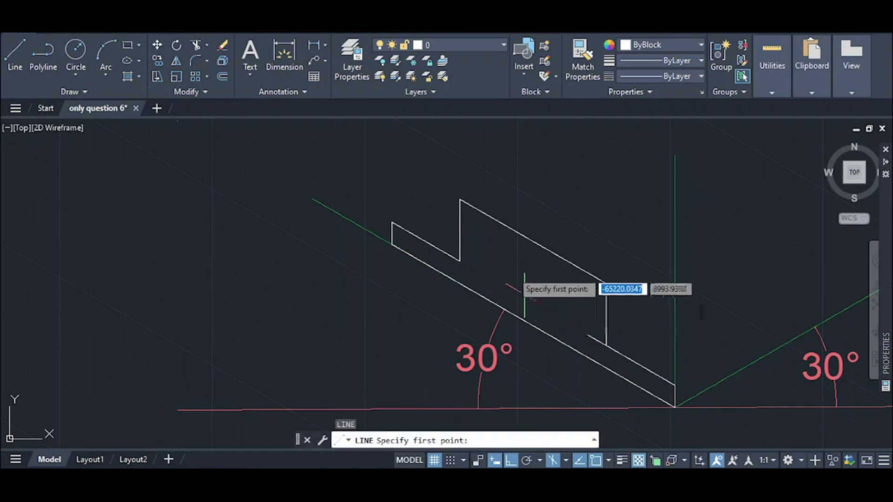
{"action": "left_click", "coordinate": [459, 262]}
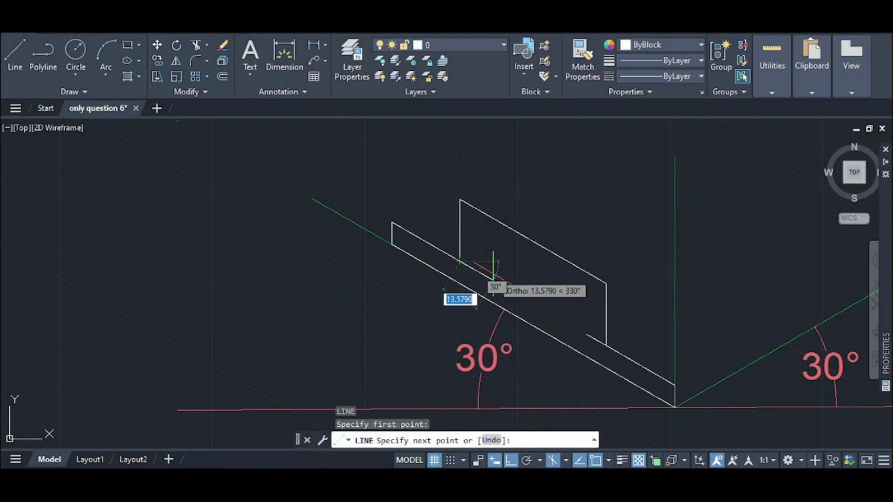
{"action": "type", "text": "8"}
{"action": "key", "text": "Return"}
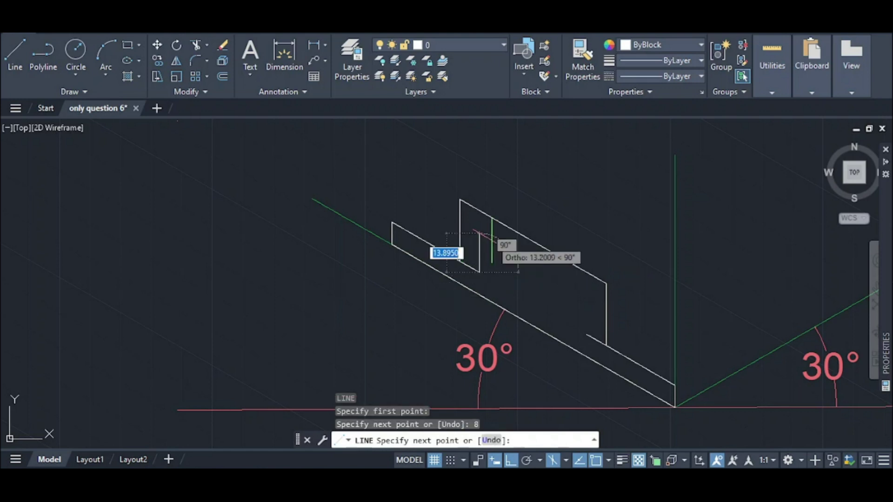
{"action": "key", "text": "Escape"}
- Draw a 14-unit vertical line up from the inner end of the near 8-unit line
{"action": "scroll", "coordinate": [492, 244], "scroll_direction": "down", "scroll_amount": 10}
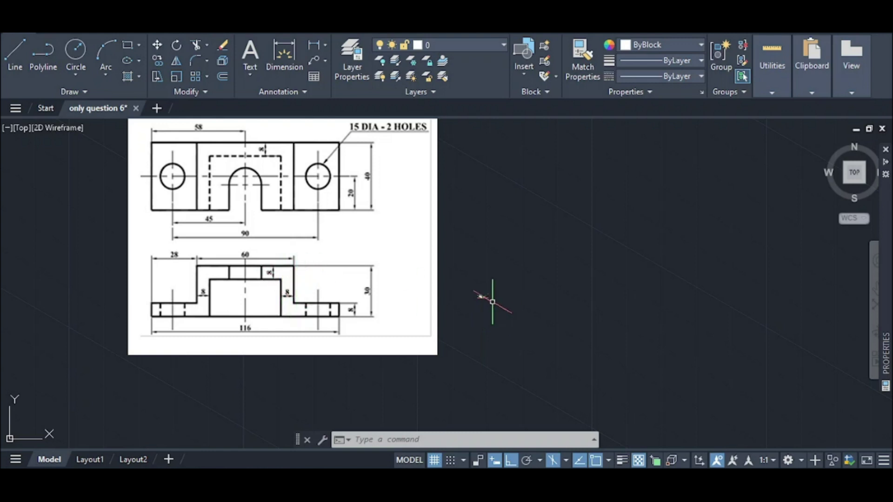
{"action": "scroll", "coordinate": [484, 299], "scroll_direction": "up", "scroll_amount": 8}
{"action": "scroll", "coordinate": [467, 334], "scroll_direction": "up", "scroll_amount": 5}
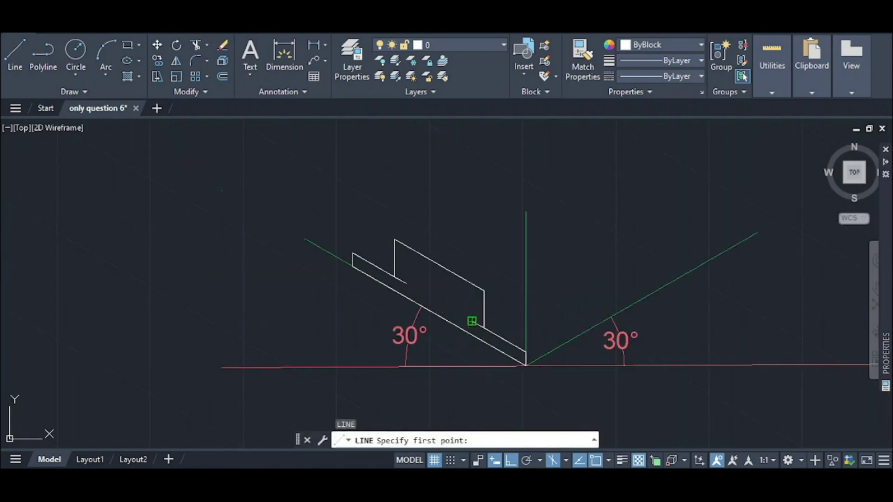
{"action": "left_click", "coordinate": [471, 320]}
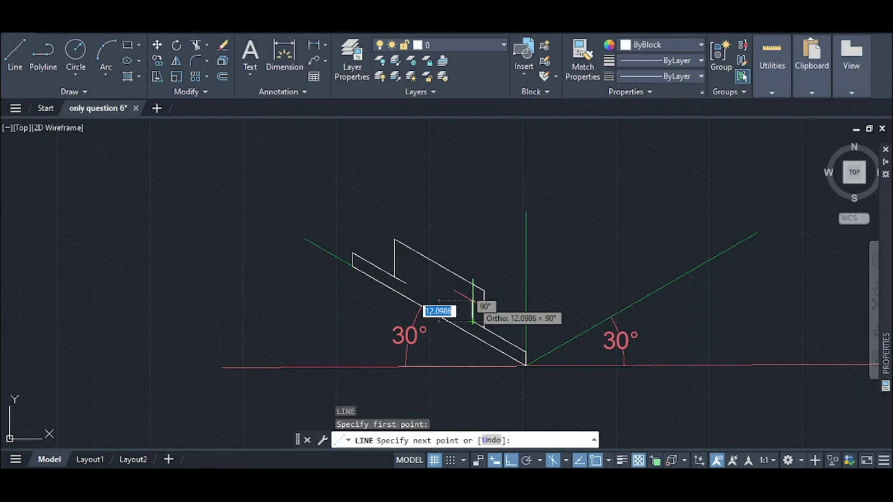
{"action": "type", "text": "14"}
{"action": "key", "text": "Return"}
{"action": "key", "text": "Escape"}
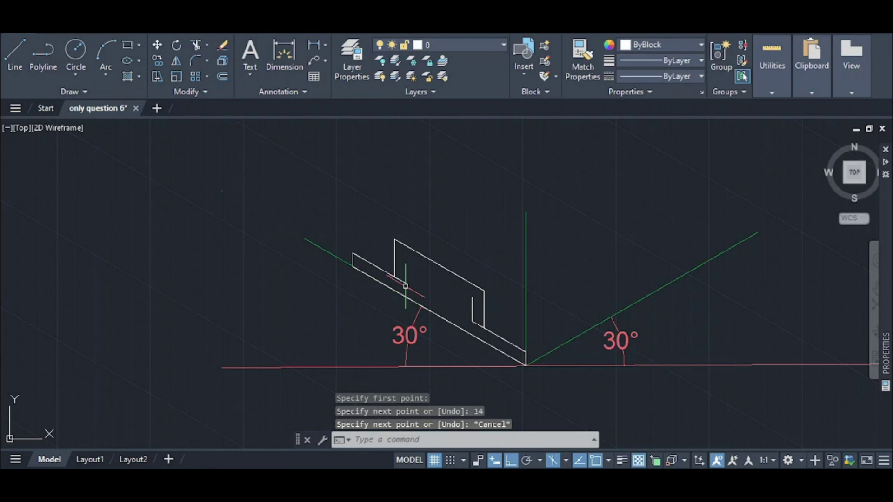
- Draw a 14-unit vertical line up from the inner end of the far 8-unit line and connect it to the other 14-unit vertical's top
{"action": "key", "text": "l"}
{"action": "key", "text": "Return"}
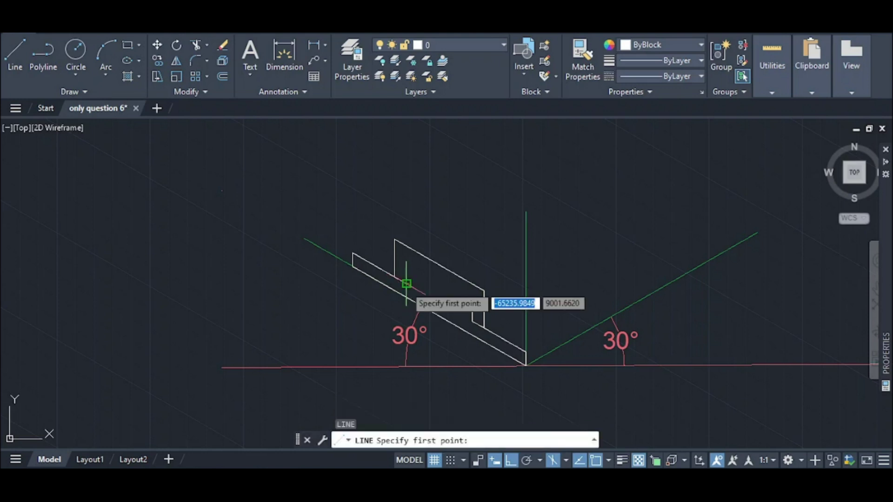
{"action": "left_click", "coordinate": [406, 284]}
{"action": "scroll", "coordinate": [409, 256], "scroll_direction": "up", "scroll_amount": 4}
{"action": "type", "text": "14"}
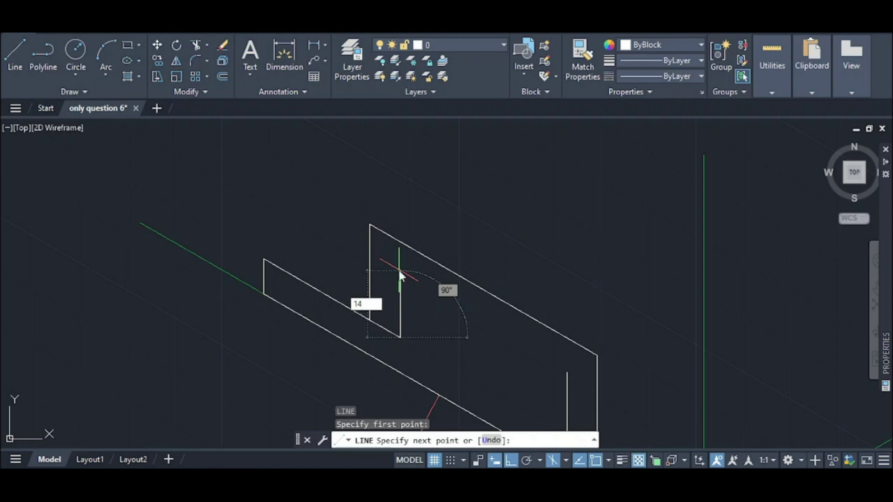
{"action": "key", "text": "Return"}
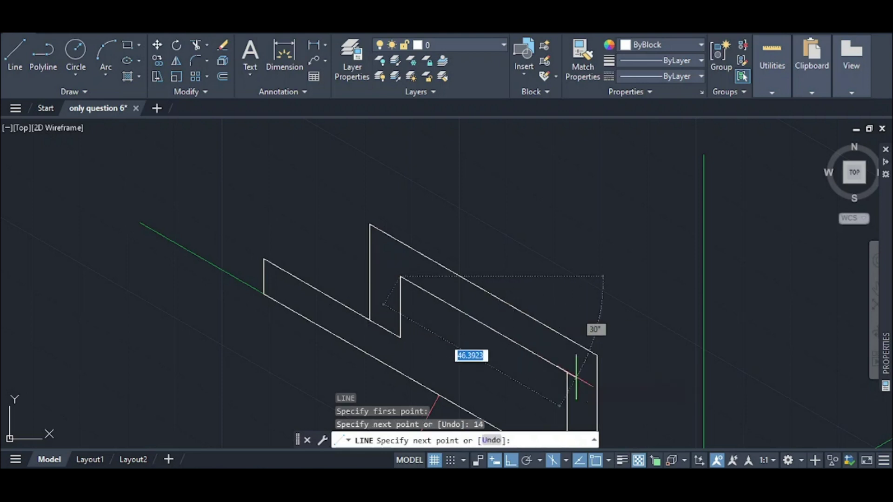
{"action": "left_click", "coordinate": [567, 370]}
{"action": "key", "text": "Escape"}
- Extend both inner vertical lines of the opening down to the base line
{"action": "scroll", "coordinate": [550, 328], "scroll_direction": "down", "scroll_amount": 2}
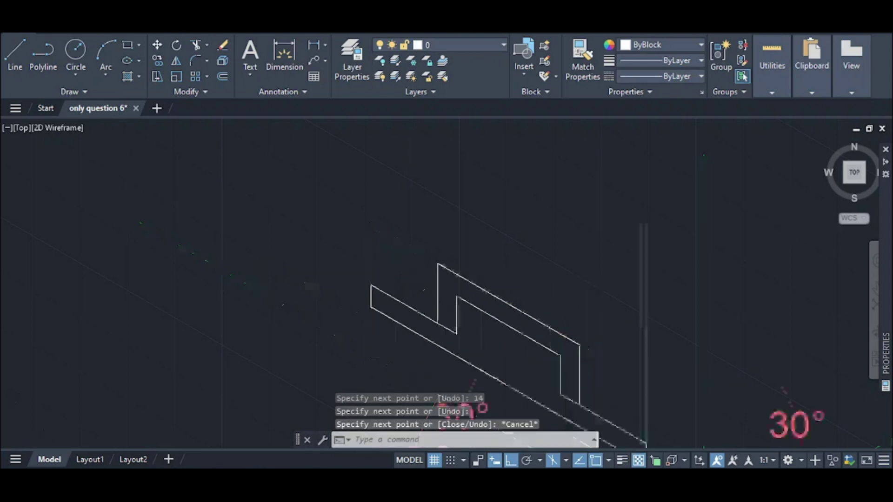
{"action": "scroll", "coordinate": [550, 328], "scroll_direction": "down", "scroll_amount": 2}
{"action": "right_click", "coordinate": [489, 329]}
{"action": "key", "text": "Escape"}
{"action": "type", "text": "ex"}
{"action": "key", "text": "Return"}
{"action": "scroll", "coordinate": [489, 330], "scroll_direction": "up", "scroll_amount": 4}
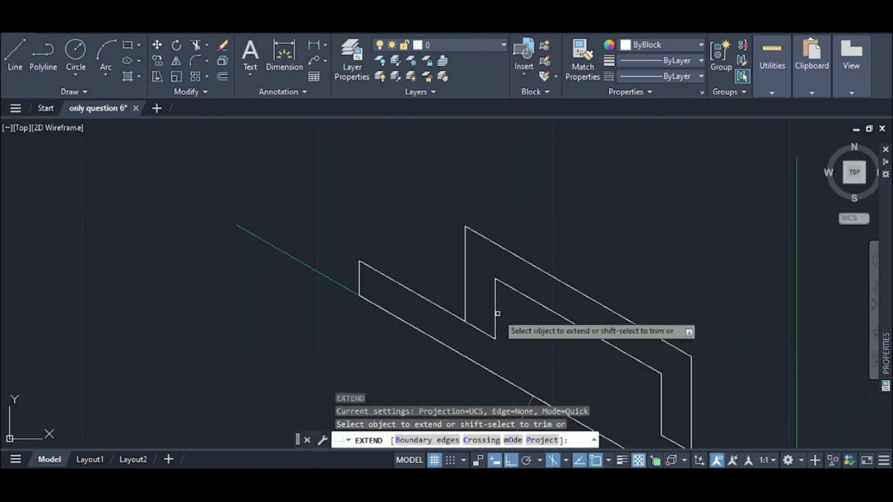
{"action": "left_click", "coordinate": [496, 319]}
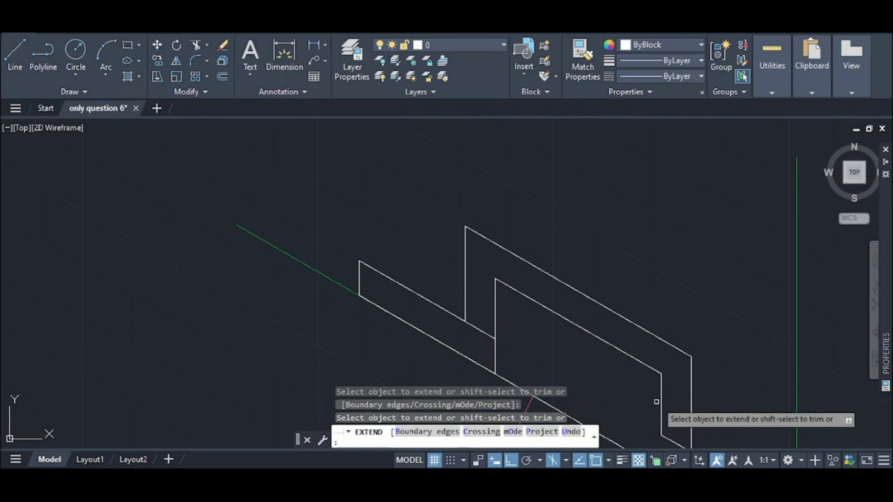
{"action": "scroll", "coordinate": [666, 409], "scroll_direction": "down", "scroll_amount": 2}
{"action": "key", "text": "Escape"}
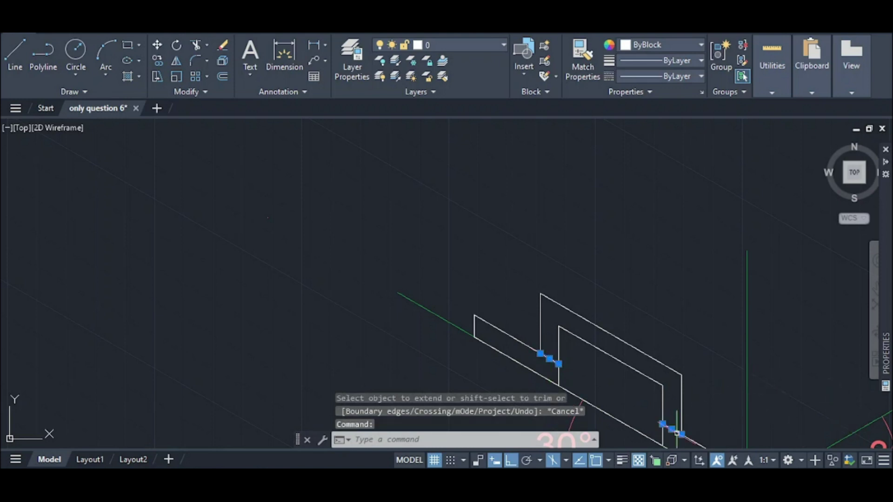
- Erase the two 8-unit helper lines between the outer and inner verticals
{"action": "key", "text": "Delete"}
{"action": "scroll", "coordinate": [630, 319], "scroll_direction": "down", "scroll_amount": 5}
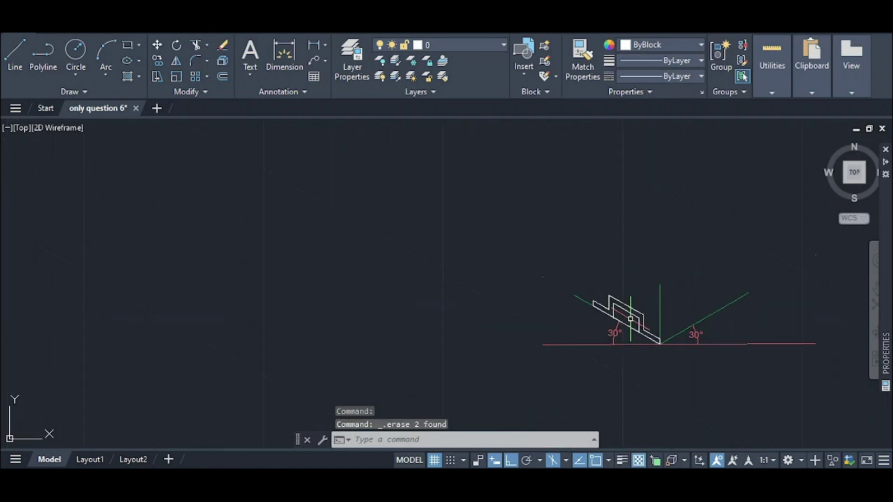
- Examine the bracket's depth dimensions in the dimensioned top and front reference views
{"action": "scroll", "coordinate": [630, 319], "scroll_direction": "down", "scroll_amount": 5}
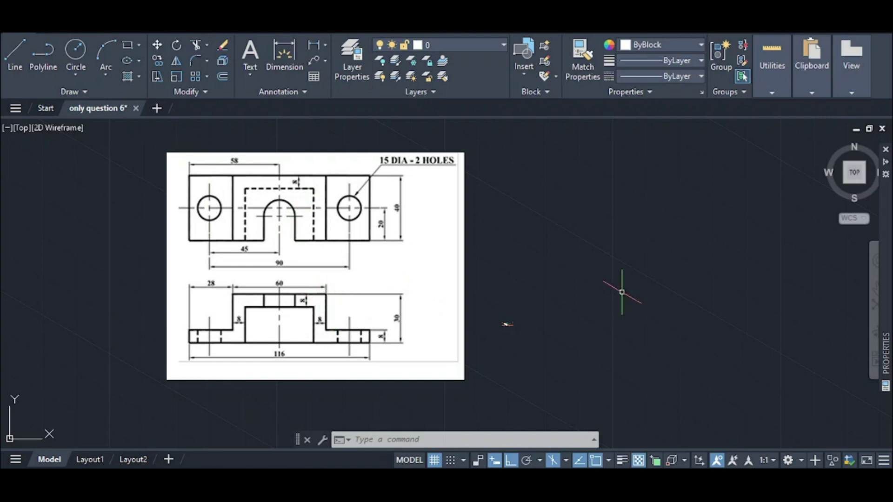
{"action": "scroll", "coordinate": [498, 316], "scroll_direction": "up", "scroll_amount": 5}
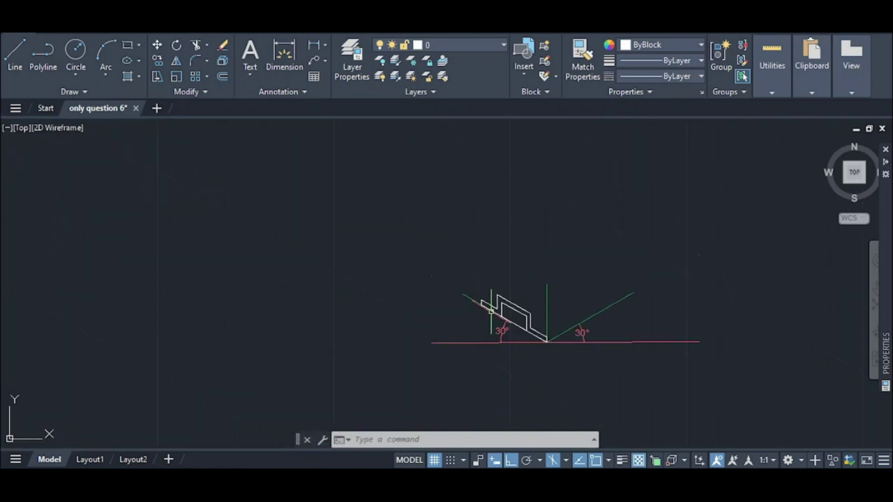
{"action": "scroll", "coordinate": [491, 311], "scroll_direction": "up", "scroll_amount": 4}
{"action": "scroll", "coordinate": [491, 310], "scroll_direction": "down", "scroll_amount": 8}
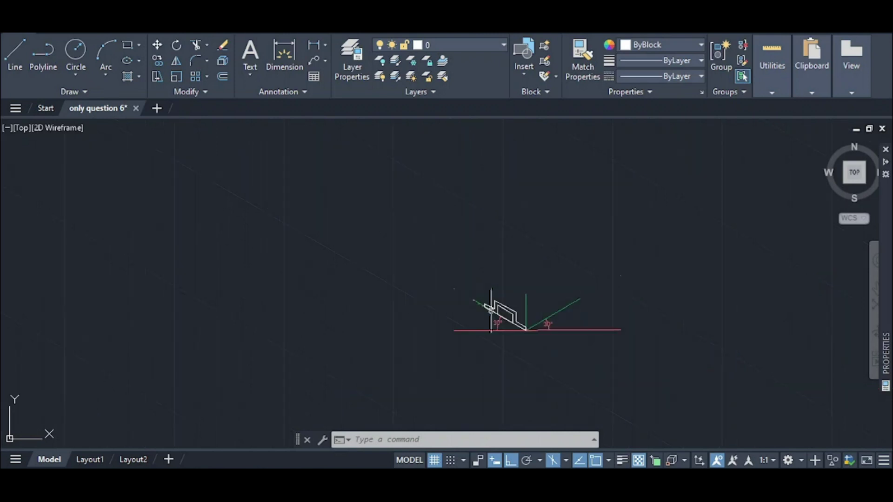
{"action": "scroll", "coordinate": [491, 311], "scroll_direction": "down", "scroll_amount": 6}
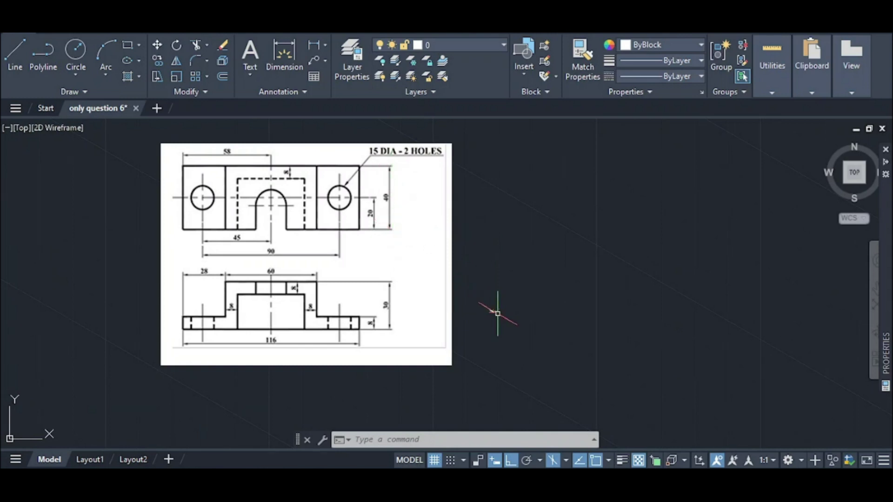
{"action": "scroll", "coordinate": [486, 307], "scroll_direction": "up", "scroll_amount": 5}
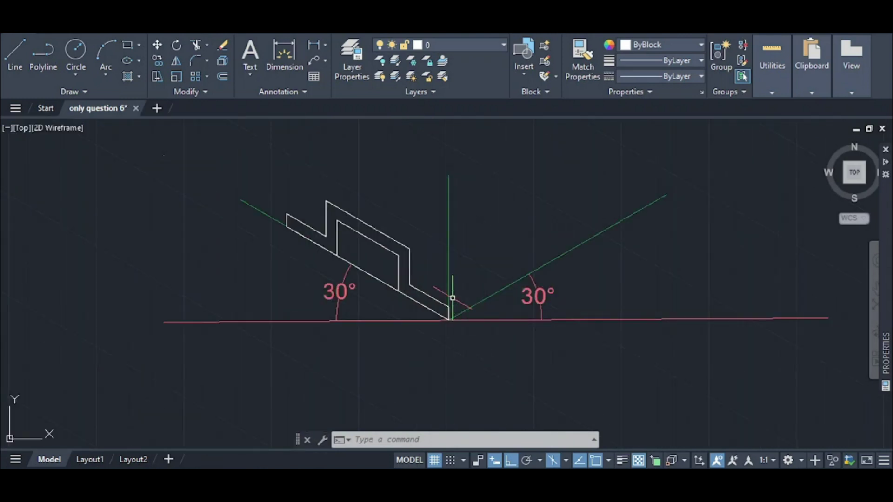
{"action": "key", "text": "l"}
{"action": "key", "text": "Return"}
{"action": "left_click", "coordinate": [451, 303]}
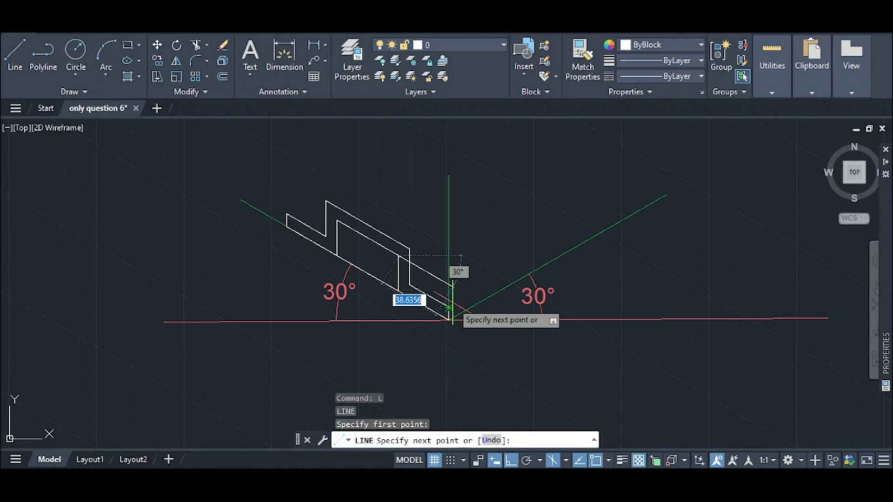
{"action": "key", "text": "Escape"}
- Switch to the right isoplane and draw a 40-unit line along the right-hand 30° axis from the front face's lowest corner
{"action": "key", "text": "l"}
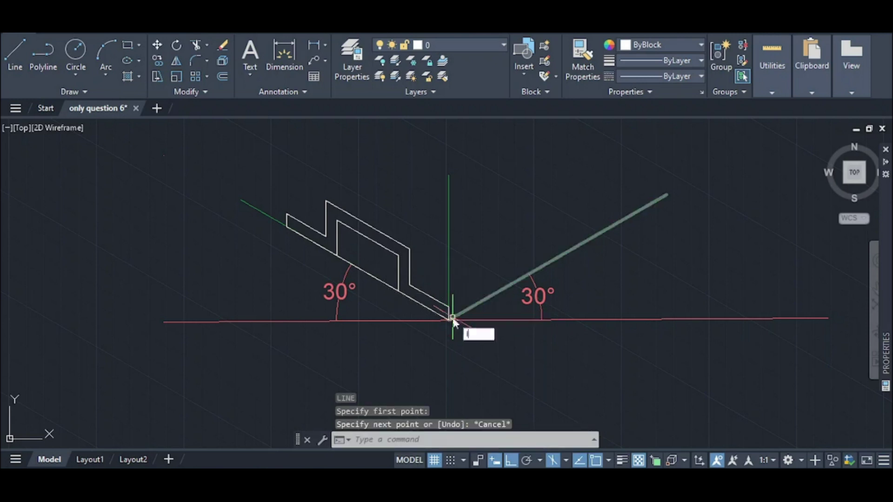
{"action": "key", "text": "Return"}
{"action": "scroll", "coordinate": [448, 314], "scroll_direction": "up", "scroll_amount": 5}
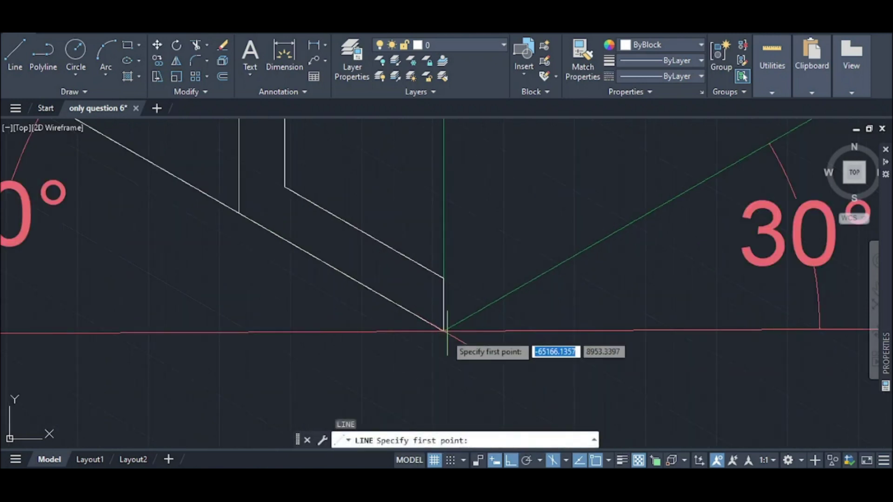
{"action": "left_click", "coordinate": [443, 331]}
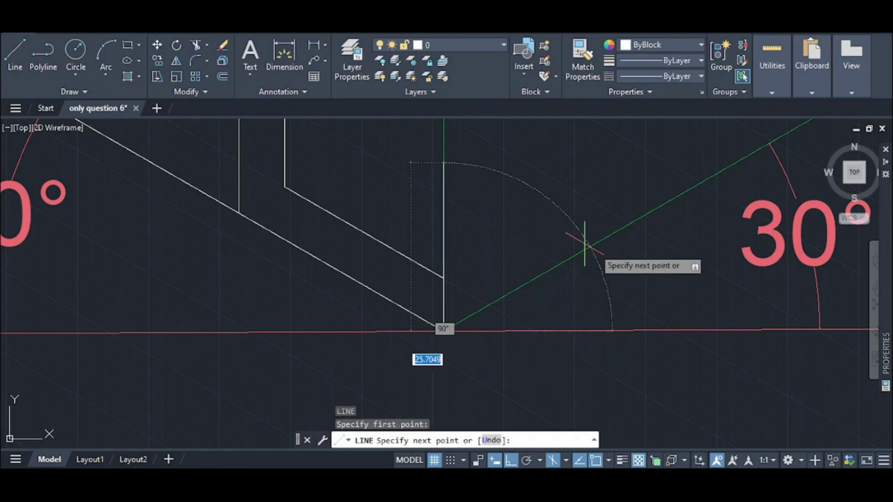
{"action": "left_click", "coordinate": [559, 460]}
{"action": "left_click", "coordinate": [566, 460]}
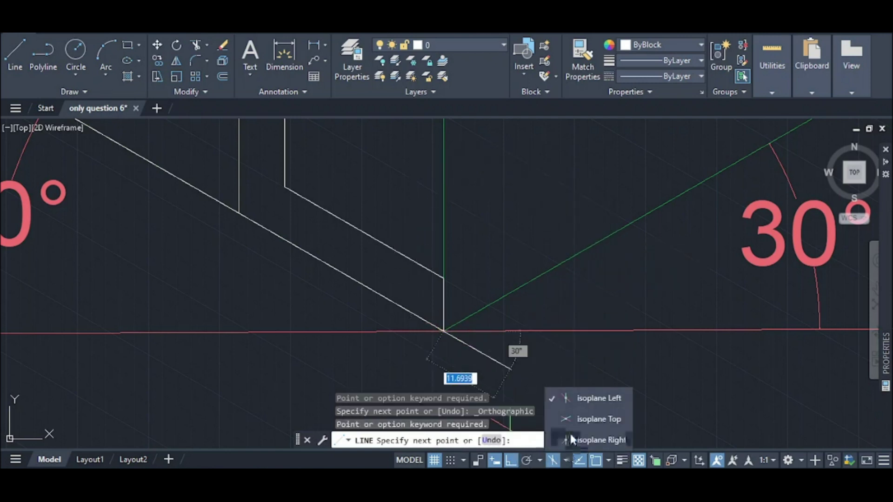
{"action": "left_click", "coordinate": [600, 438]}
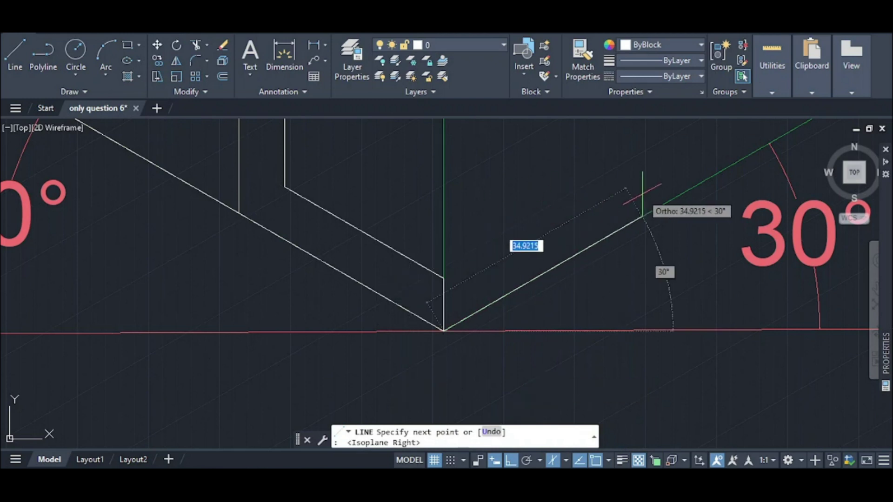
{"action": "type", "text": "40"}
{"action": "key", "text": "Return"}
{"action": "key", "text": "Escape"}
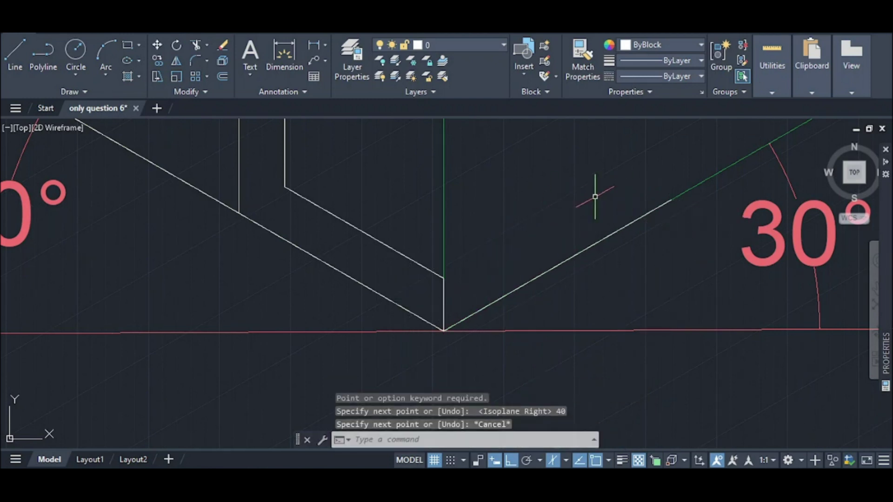
- Draw a parallel 40-unit depth line from the top of the near end's short vertical edge
{"action": "type", "text": "l"}
{"action": "key", "text": "Return"}
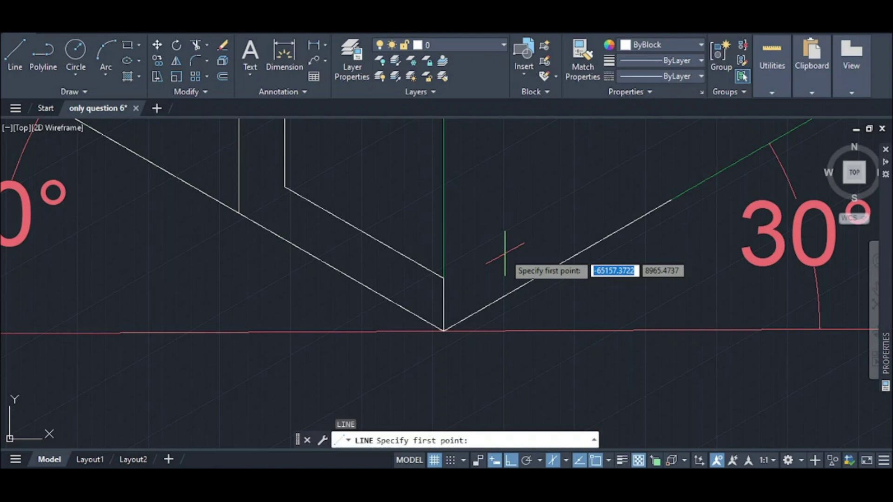
{"action": "left_click", "coordinate": [443, 278]}
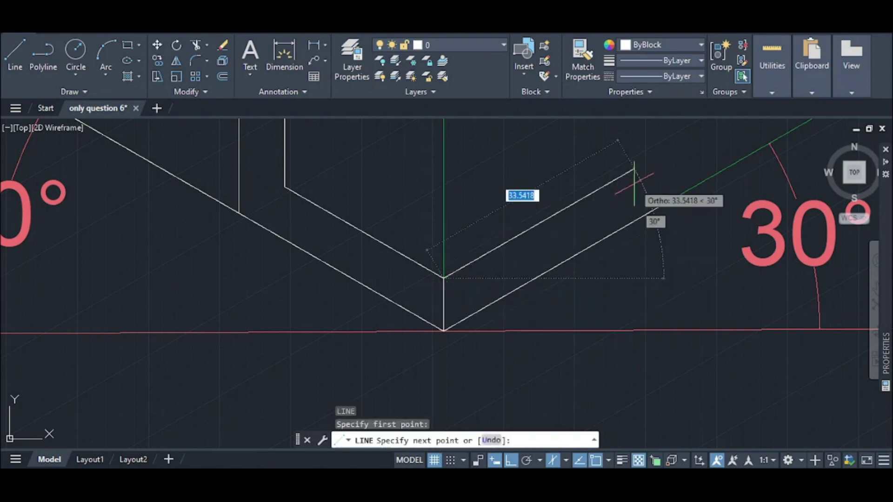
{"action": "type", "text": "40"}
{"action": "key", "text": "Return"}
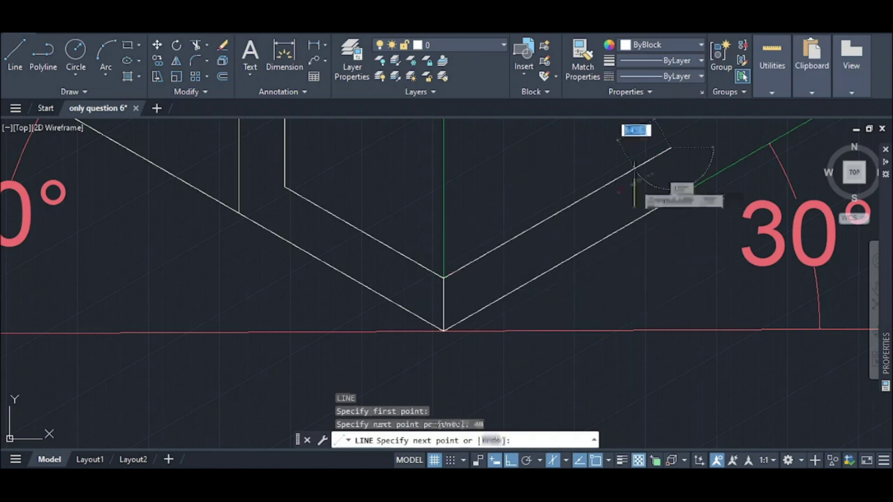
{"action": "key", "text": "Escape"}
- Draw a 40-unit depth line from the inner corner where the near base flange meets the raised block
{"action": "scroll", "coordinate": [633, 190], "scroll_direction": "down", "scroll_amount": 2}
{"action": "scroll", "coordinate": [542, 170], "scroll_direction": "down", "scroll_amount": 5}
{"action": "scroll", "coordinate": [475, 215], "scroll_direction": "up", "scroll_amount": 5}
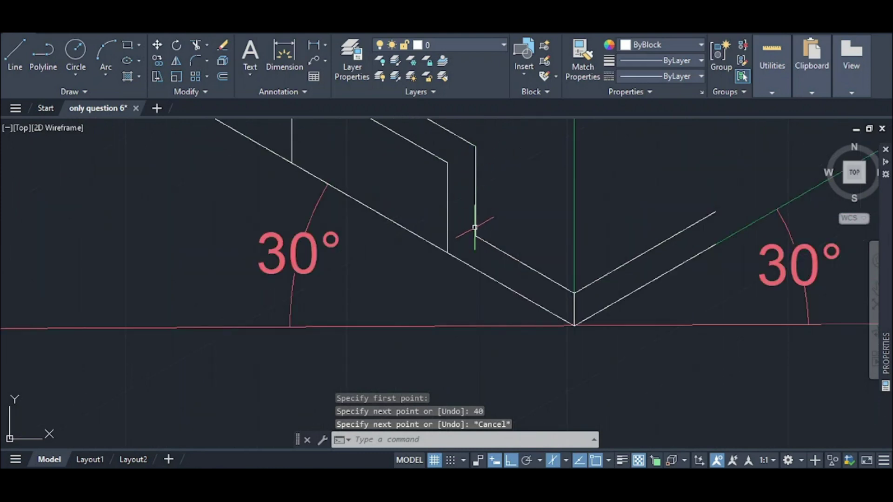
{"action": "key", "text": "space"}
{"action": "left_click", "coordinate": [475, 235]}
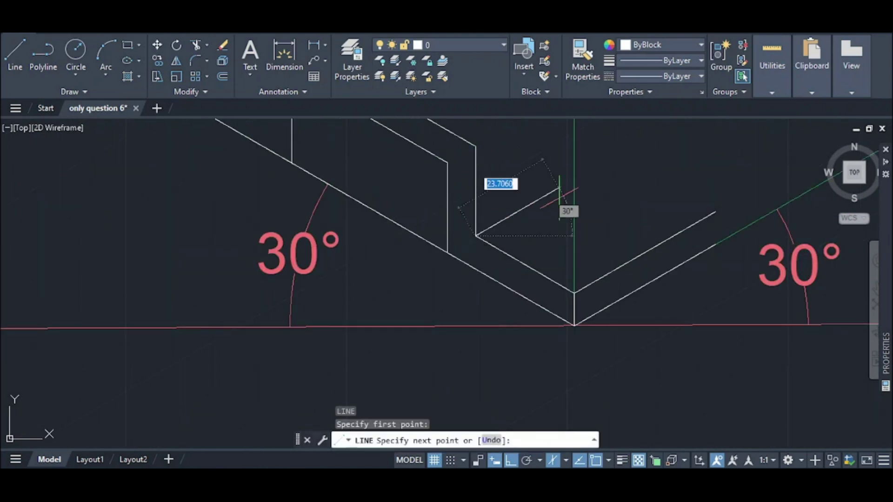
{"action": "type", "text": "40"}
{"action": "key", "text": "Return"}
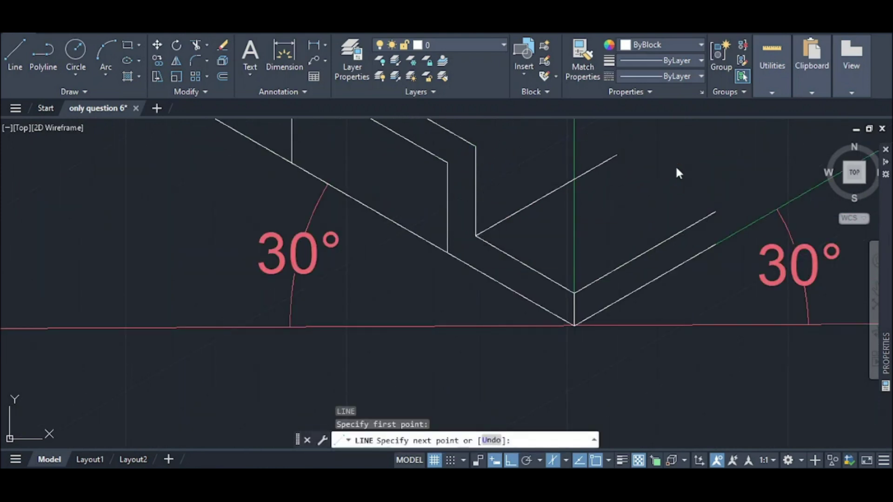
{"action": "key", "text": "Escape"}
- Draw a 40-unit depth line from the near top corner of the raised block
{"action": "scroll", "coordinate": [675, 165], "scroll_direction": "down", "scroll_amount": 2}
{"action": "scroll", "coordinate": [677, 189], "scroll_direction": "down", "scroll_amount": 1}
{"action": "scroll", "coordinate": [582, 135], "scroll_direction": "up", "scroll_amount": 4}
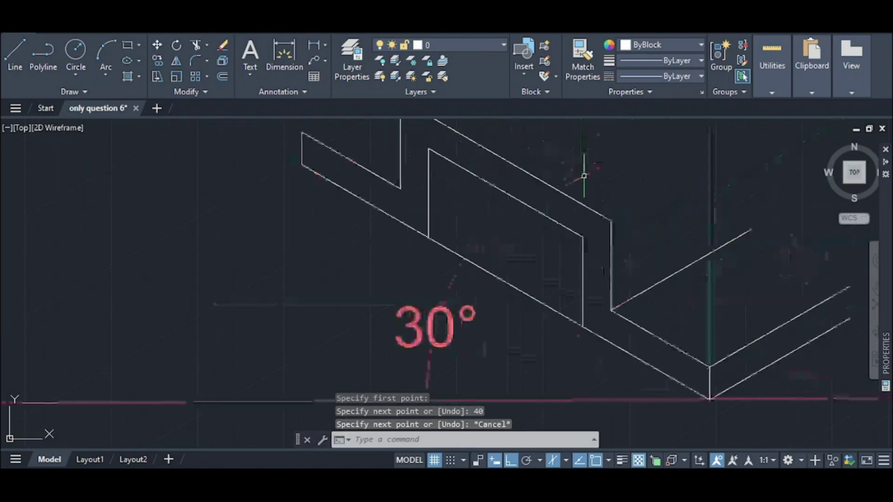
{"action": "key", "text": "space"}
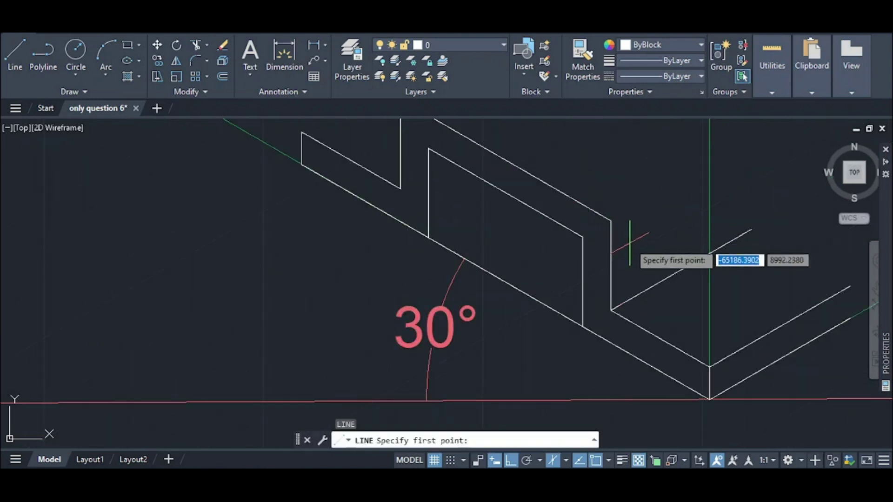
{"action": "left_click", "coordinate": [610, 221]}
{"action": "type", "text": "40"}
{"action": "key", "text": "Return"}
{"action": "key", "text": "Escape"}
- Draw a 40-unit depth line from the far top corner of the raised block
{"action": "scroll", "coordinate": [735, 169], "scroll_direction": "down", "scroll_amount": 4}
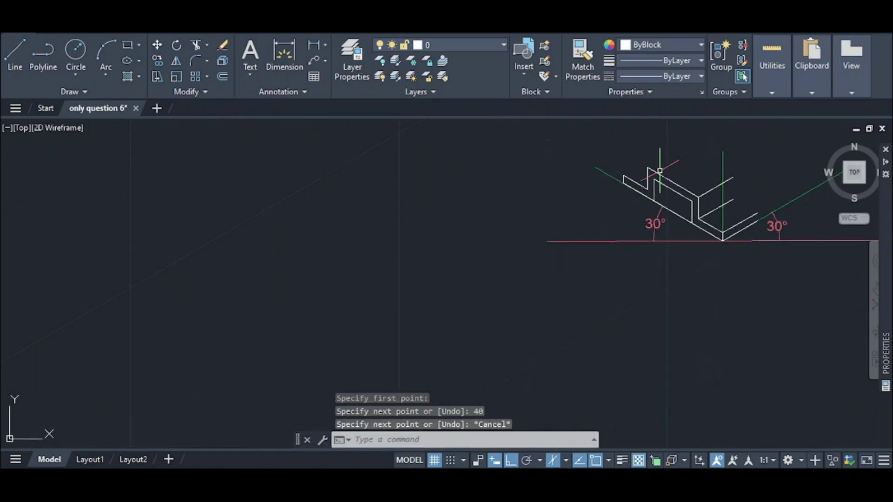
{"action": "scroll", "coordinate": [647, 173], "scroll_direction": "up", "scroll_amount": 4}
{"action": "key", "text": "space"}
{"action": "left_click", "coordinate": [648, 159]}
{"action": "type", "text": "40"}
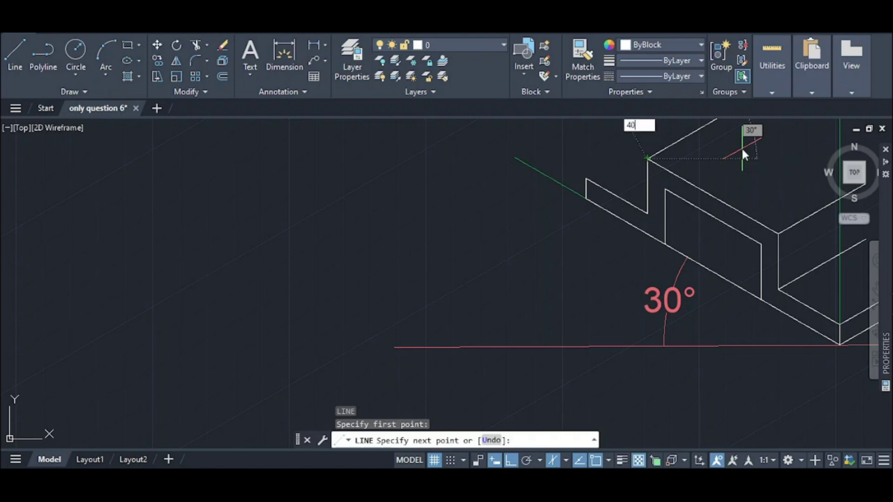
{"action": "key", "text": "Return"}
{"action": "scroll", "coordinate": [740, 148], "scroll_direction": "down", "scroll_amount": 3}
{"action": "key", "text": "Escape"}
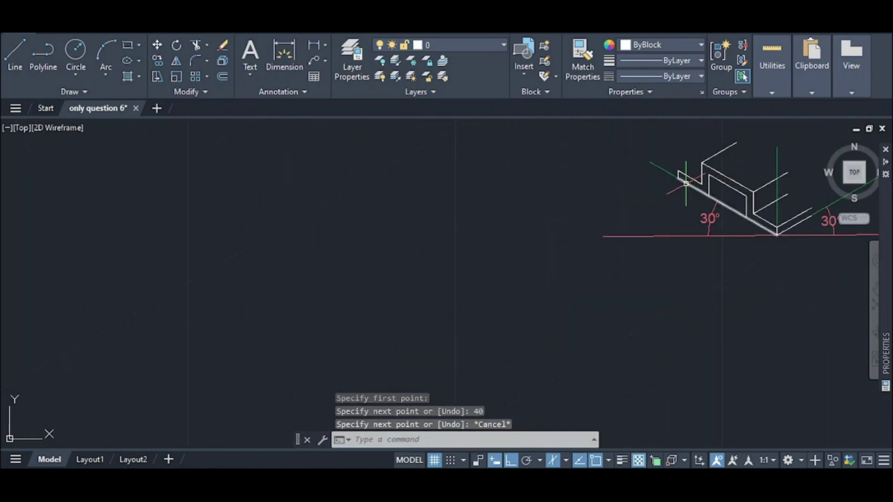
- Draw a 40-unit depth line from the top of the far flange's short vertical end edge
{"action": "scroll", "coordinate": [674, 169], "scroll_direction": "up", "scroll_amount": 2}
{"action": "key", "text": "space"}
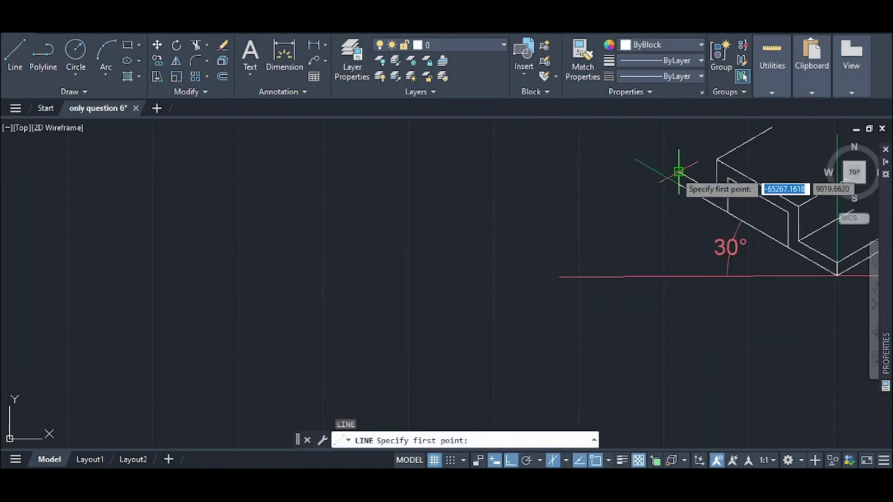
{"action": "left_click", "coordinate": [679, 172]}
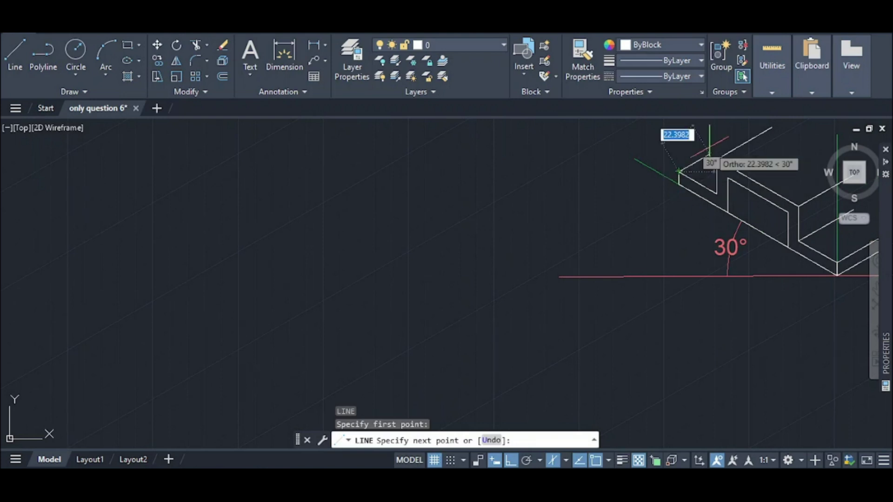
{"action": "type", "text": "40"}
{"action": "key", "text": "Return"}
{"action": "key", "text": "Escape"}
- Examine the hole diameter, hole centre positions and depth dimensions in the top and front reference views
{"action": "scroll", "coordinate": [728, 191], "scroll_direction": "down", "scroll_amount": 2}
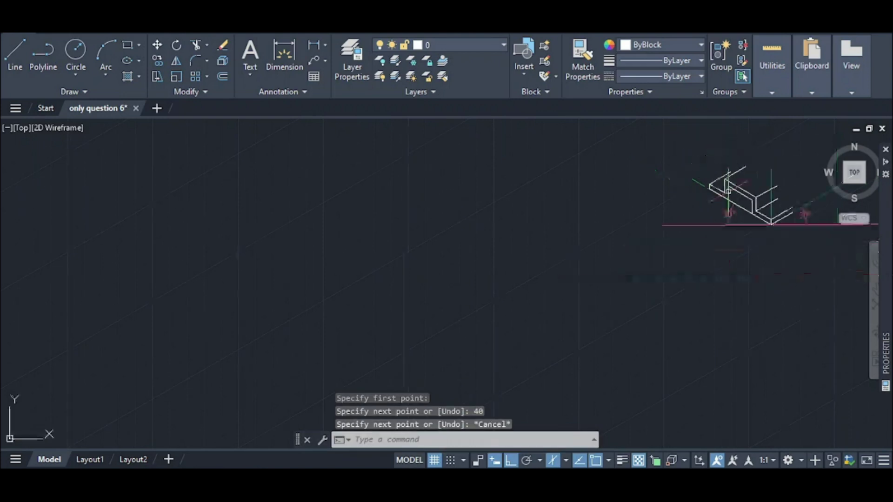
{"action": "scroll", "coordinate": [708, 226], "scroll_direction": "down", "scroll_amount": 4}
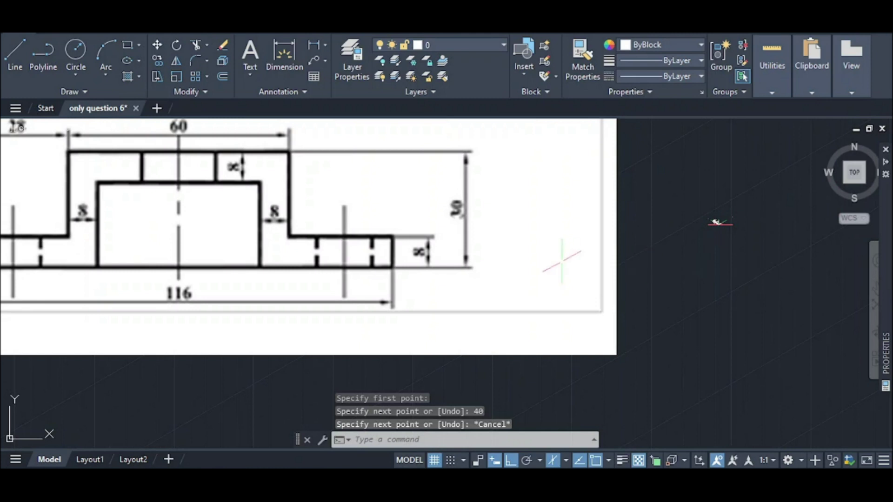
{"action": "scroll", "coordinate": [349, 244], "scroll_direction": "down", "scroll_amount": 4}
{"action": "scroll", "coordinate": [200, 236], "scroll_direction": "up", "scroll_amount": 2}
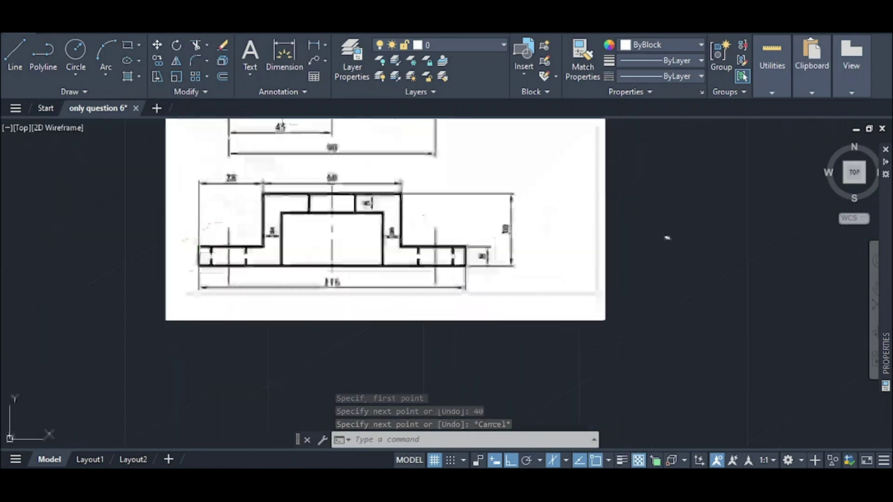
{"action": "scroll", "coordinate": [220, 236], "scroll_direction": "down", "scroll_amount": 2}
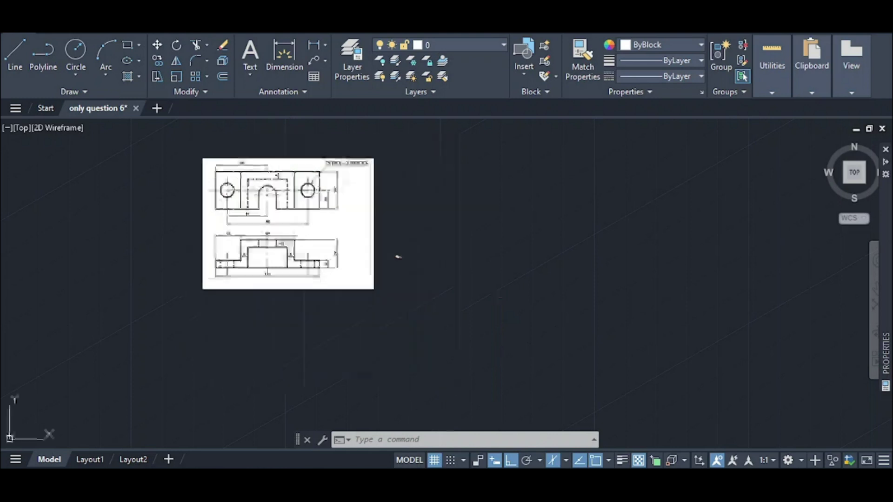
{"action": "middle_click_drag", "start_coordinate": [497, 296], "coordinate": [502, 302]}
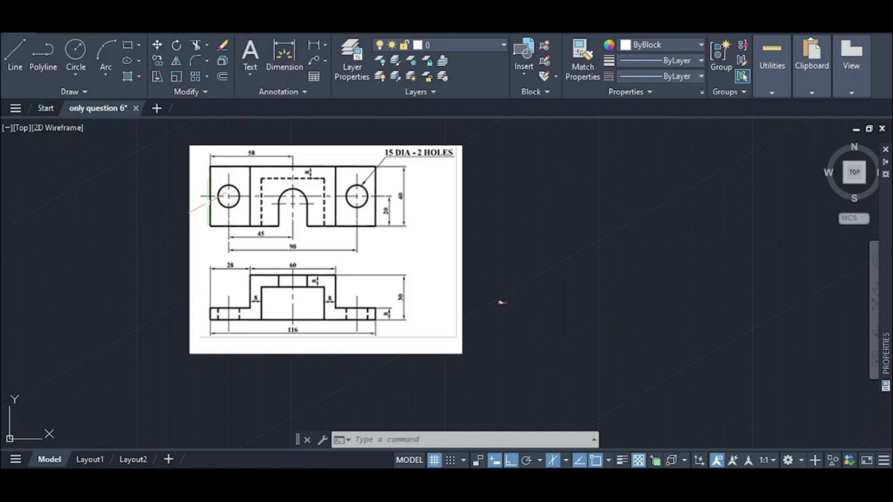
{"action": "scroll", "coordinate": [205, 196], "scroll_direction": "up", "scroll_amount": 4}
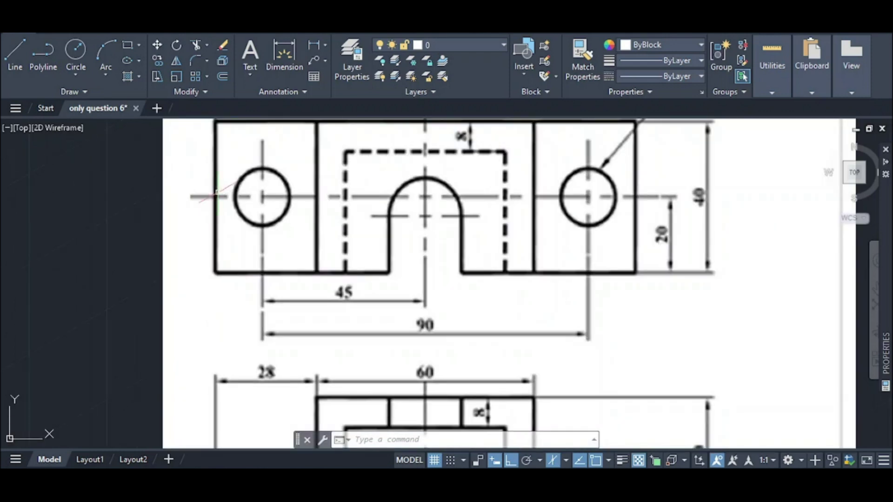
{"action": "scroll", "coordinate": [216, 195], "scroll_direction": "down", "scroll_amount": 2}
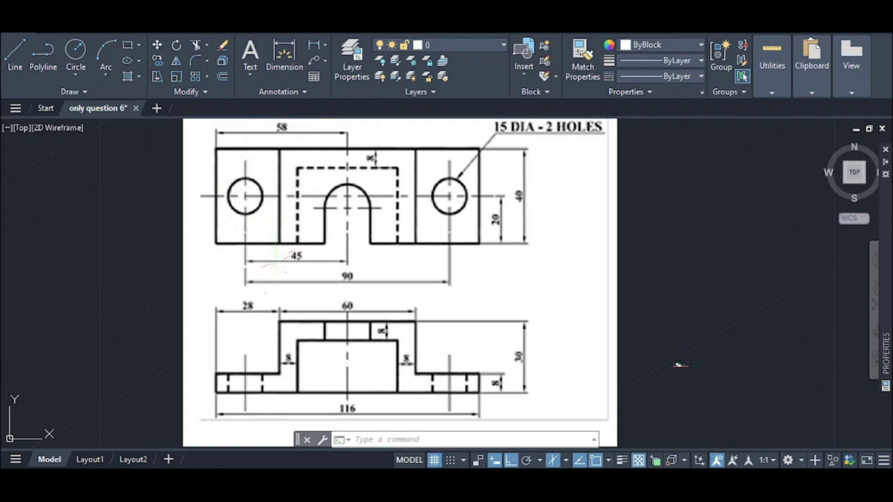
{"action": "scroll", "coordinate": [677, 366], "scroll_direction": "up", "scroll_amount": 12}
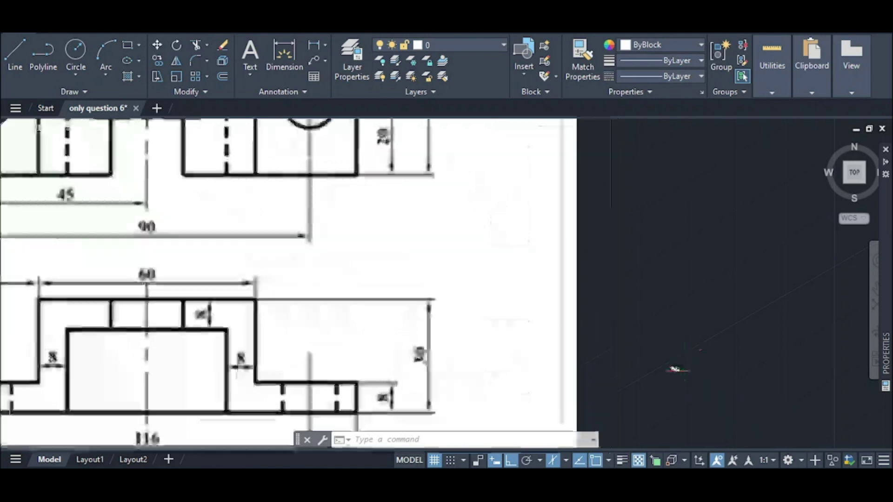
{"action": "scroll", "coordinate": [613, 339], "scroll_direction": "up", "scroll_amount": 3}
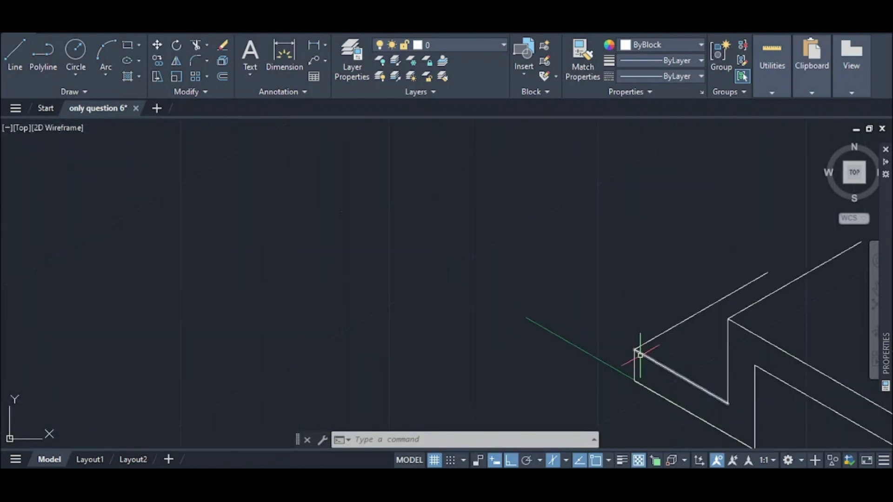
{"action": "scroll", "coordinate": [672, 370], "scroll_direction": "down", "scroll_amount": 8}
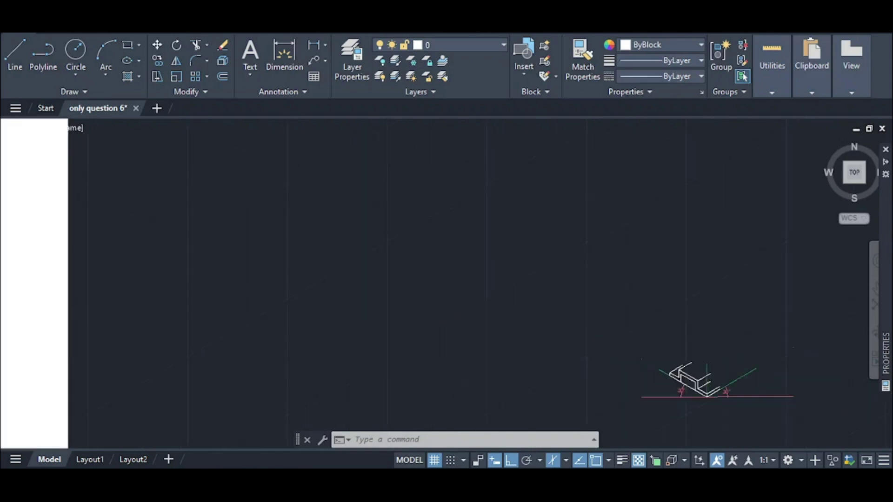
{"action": "scroll", "coordinate": [672, 377], "scroll_direction": "down", "scroll_amount": 4}
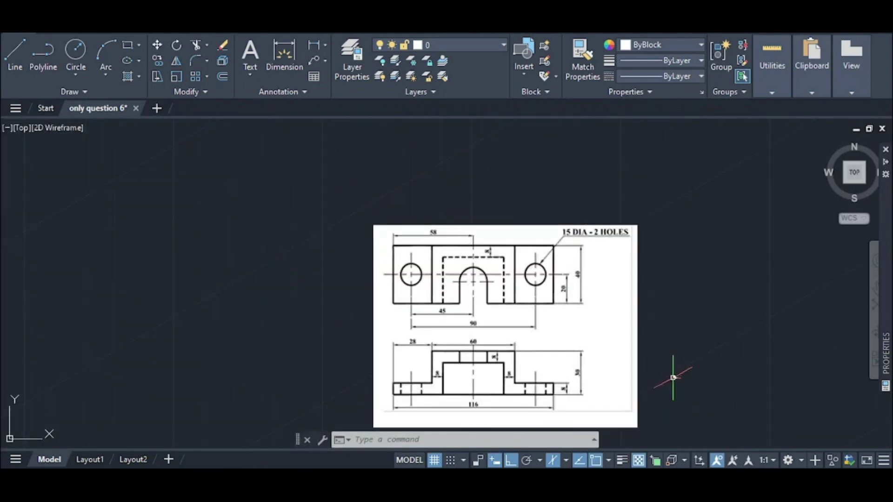
{"action": "scroll", "coordinate": [673, 378], "scroll_direction": "up", "scroll_amount": 2}
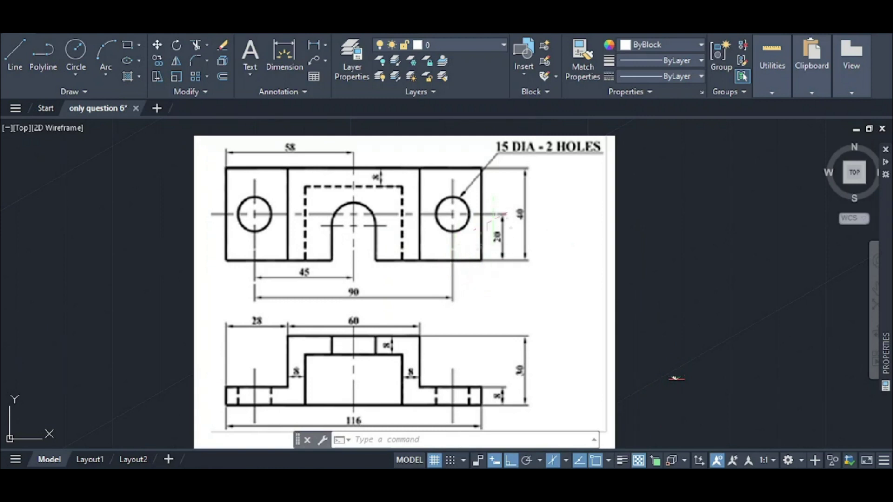
- Set the drawing colour to red and, on the left isoplane, draw a 13-unit construction line along the far flange's top edge from its outer front corner
{"action": "left_click", "coordinate": [670, 44]}
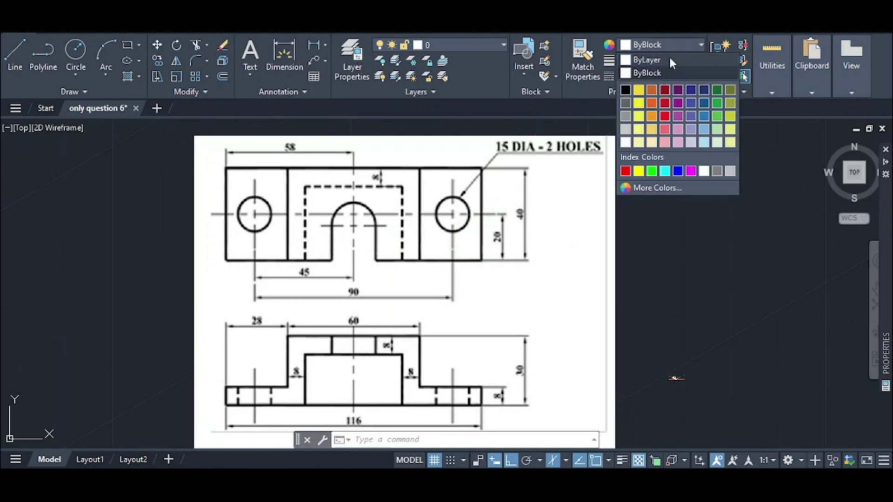
{"action": "left_click", "coordinate": [625, 171]}
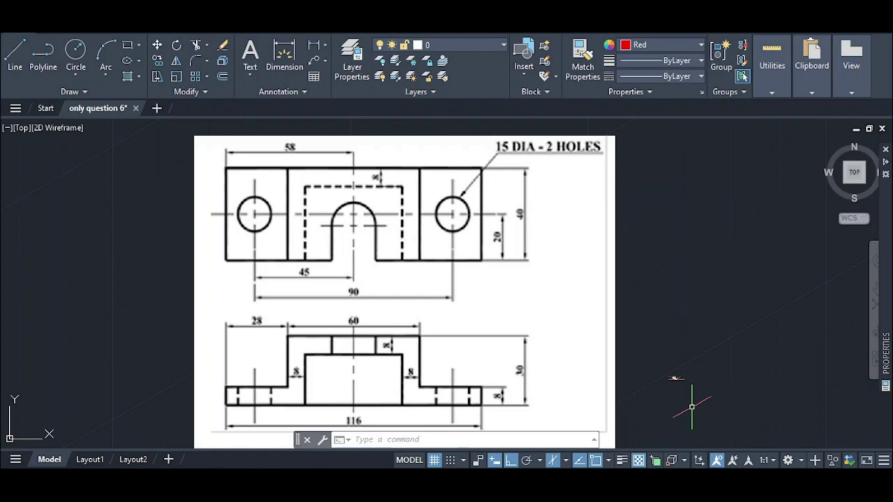
{"action": "scroll", "coordinate": [673, 372], "scroll_direction": "up", "scroll_amount": 6}
{"action": "scroll", "coordinate": [737, 195], "scroll_direction": "up", "scroll_amount": 3}
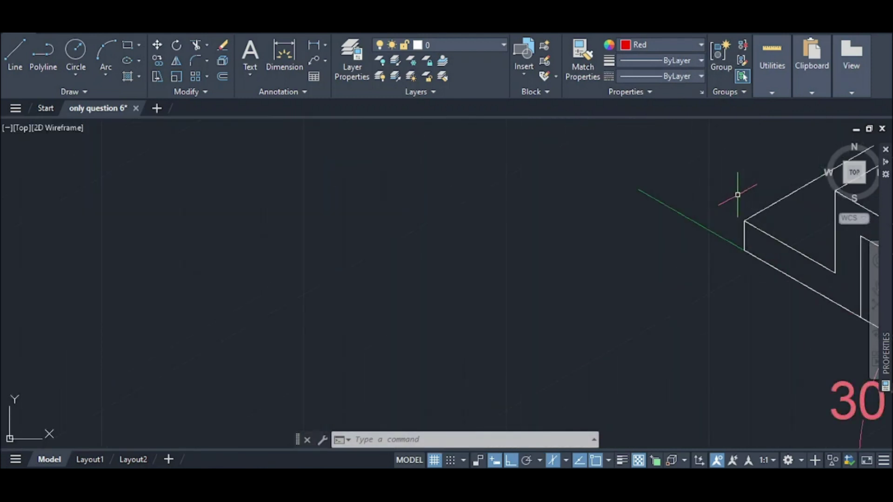
{"action": "type", "text": "l"}
{"action": "key", "text": "Return"}
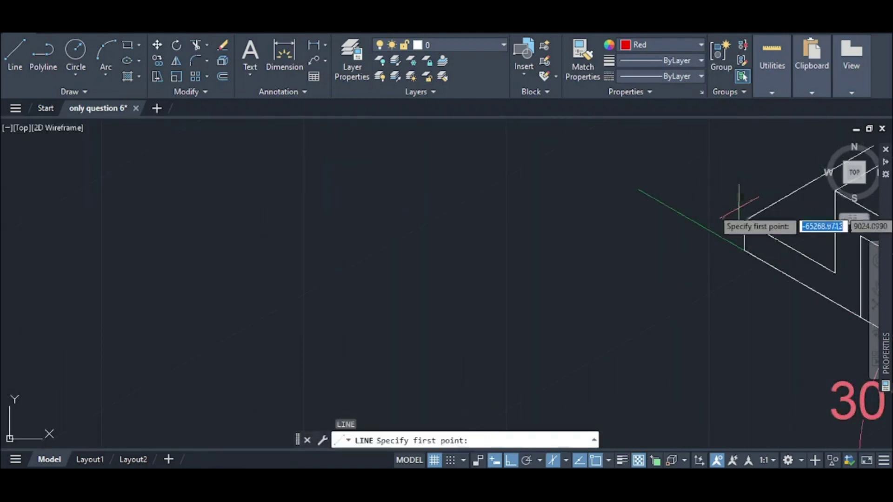
{"action": "left_click", "coordinate": [744, 222]}
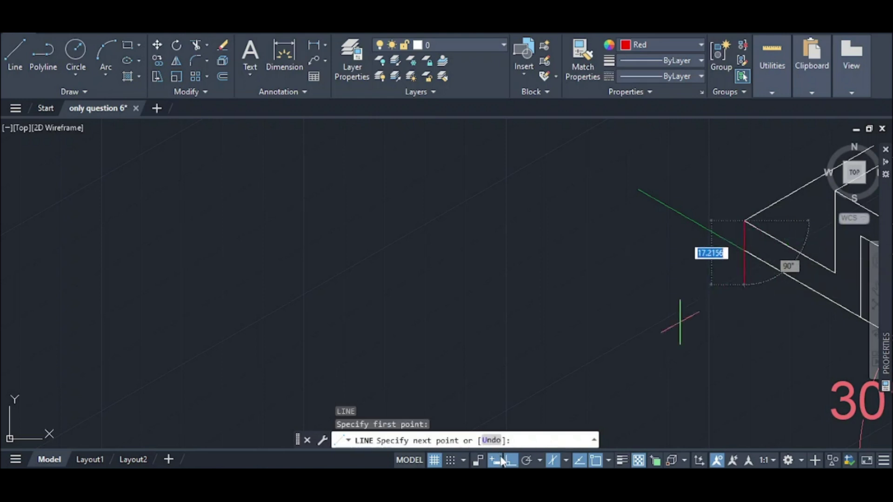
{"action": "left_click", "coordinate": [564, 464]}
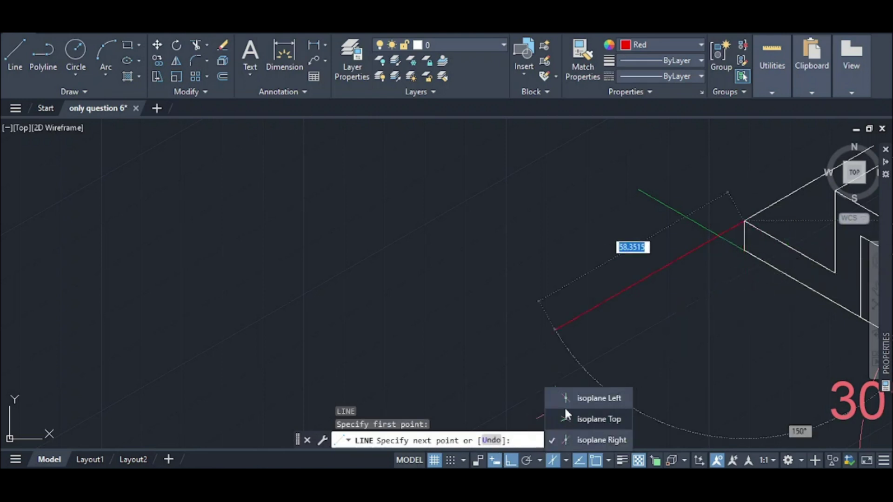
{"action": "left_click", "coordinate": [596, 397]}
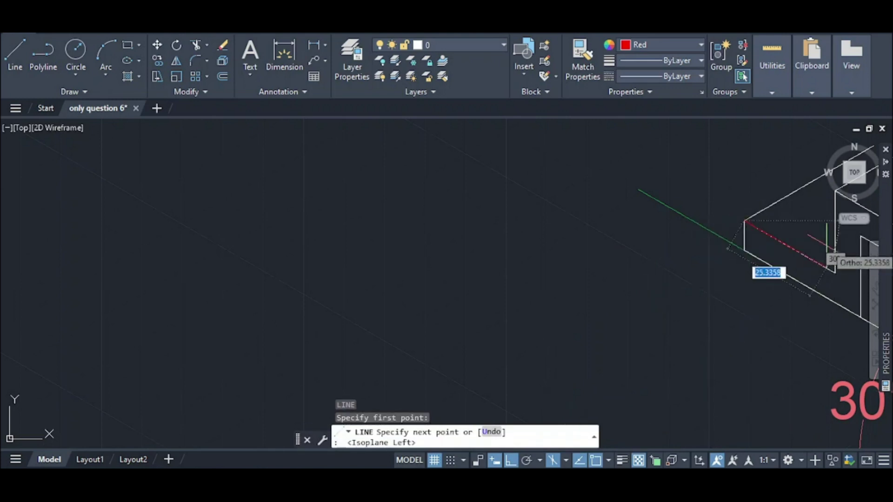
{"action": "key", "text": "Return"}
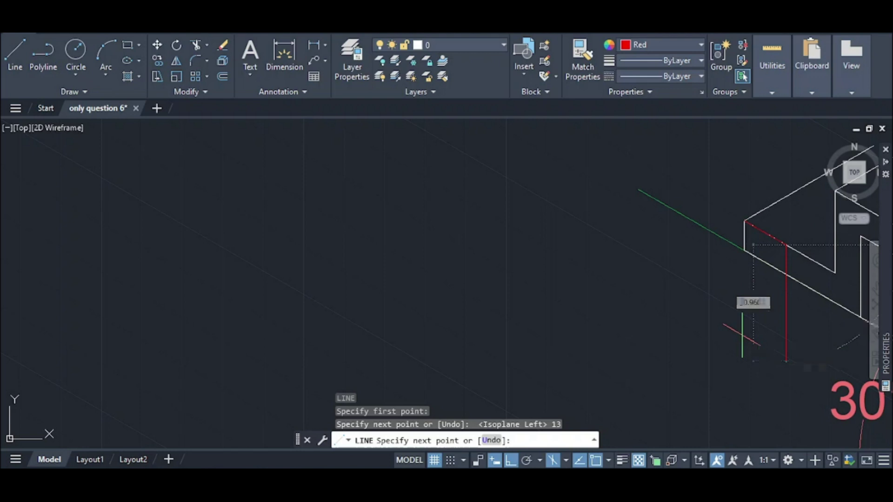
{"action": "key", "text": "Escape"}
- Draw a 13-unit construction line along the near flange's top front edge from its outer corner
{"action": "scroll", "coordinate": [728, 341], "scroll_direction": "down", "scroll_amount": 5}
{"action": "scroll", "coordinate": [786, 361], "scroll_direction": "up", "scroll_amount": 5}
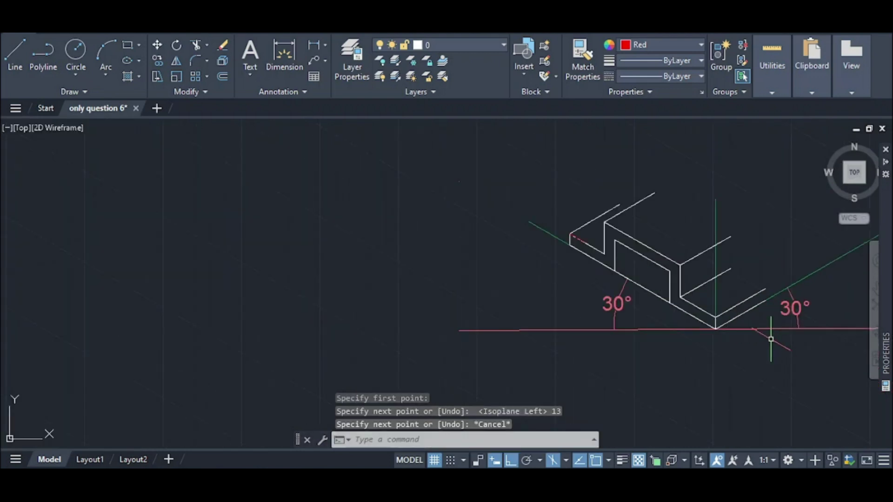
{"action": "key", "text": "Return"}
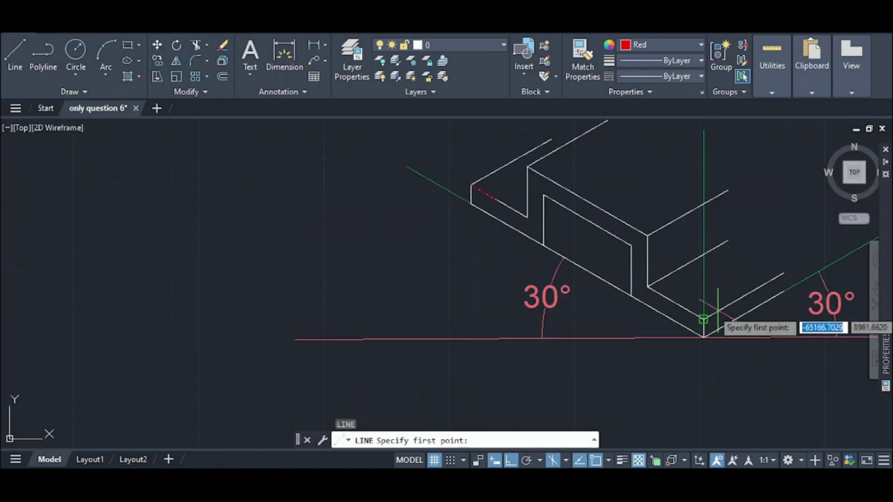
{"action": "left_click", "coordinate": [703, 334]}
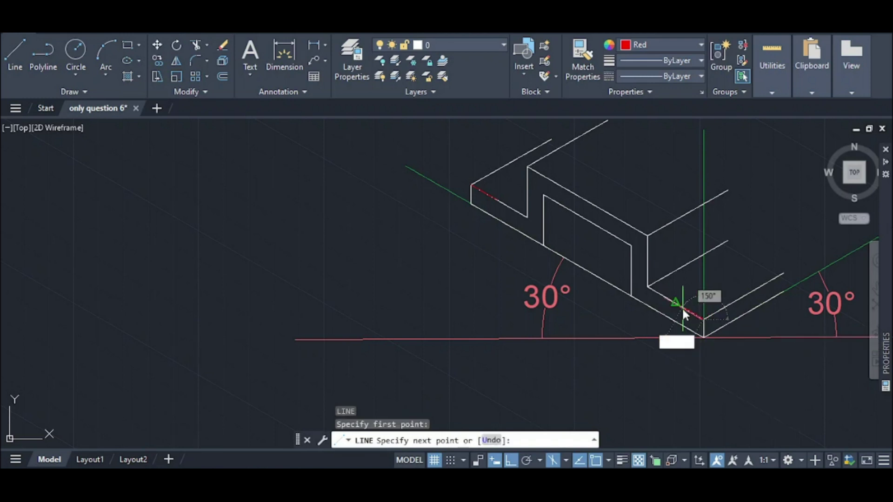
{"action": "type", "text": "13"}
{"action": "key", "text": "Return"}
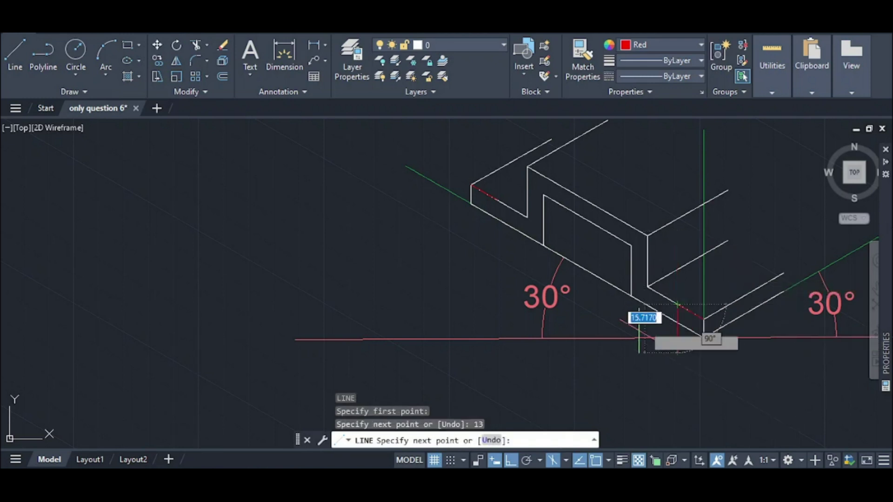
{"action": "key", "text": "Escape"}
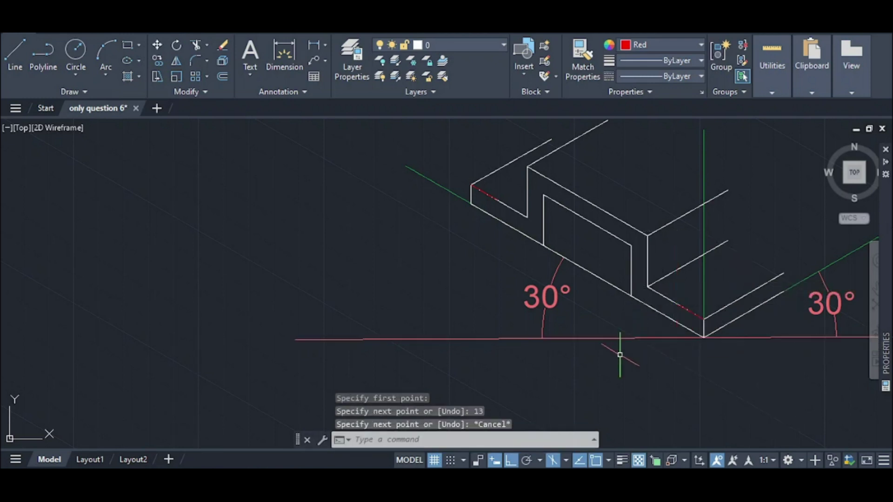
- On the top isoplane, draw a 20-unit line in the depth direction from the inner end of the near flange's 13-unit line
{"action": "left_click", "coordinate": [566, 461]}
{"action": "left_click", "coordinate": [580, 423]}
{"action": "scroll", "coordinate": [688, 302], "scroll_direction": "up", "scroll_amount": 4}
{"action": "type", "text": "l"}
{"action": "key", "text": "Return"}
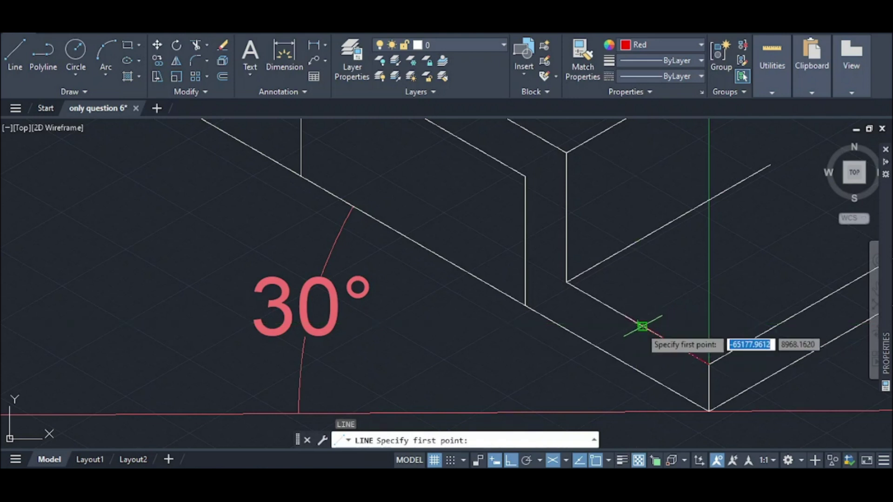
{"action": "left_click", "coordinate": [643, 325]}
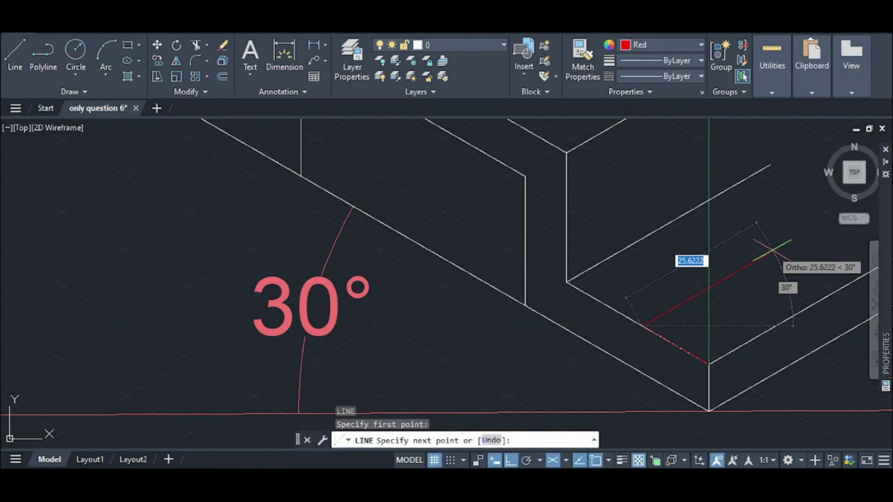
{"action": "type", "text": "20"}
{"action": "key", "text": "Return"}
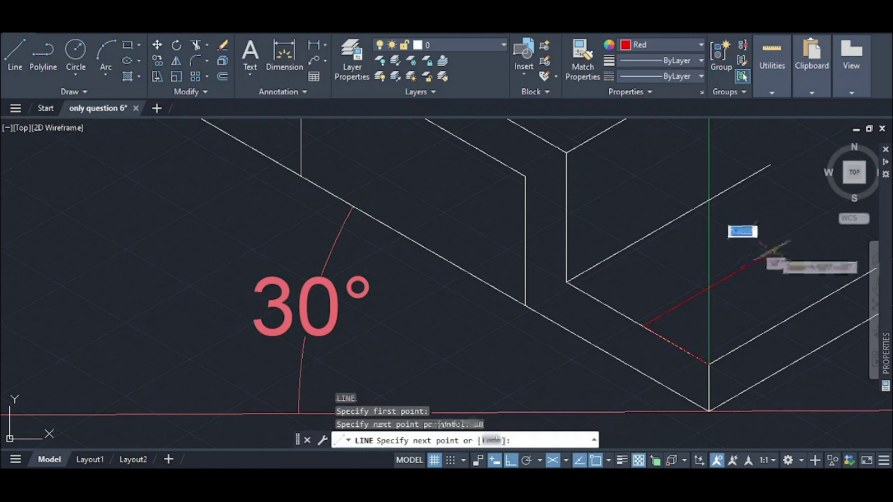
{"action": "scroll", "coordinate": [771, 248], "scroll_direction": "down", "scroll_amount": 5}
{"action": "key", "text": "Escape"}
{"action": "scroll", "coordinate": [670, 256], "scroll_direction": "up", "scroll_amount": 6}
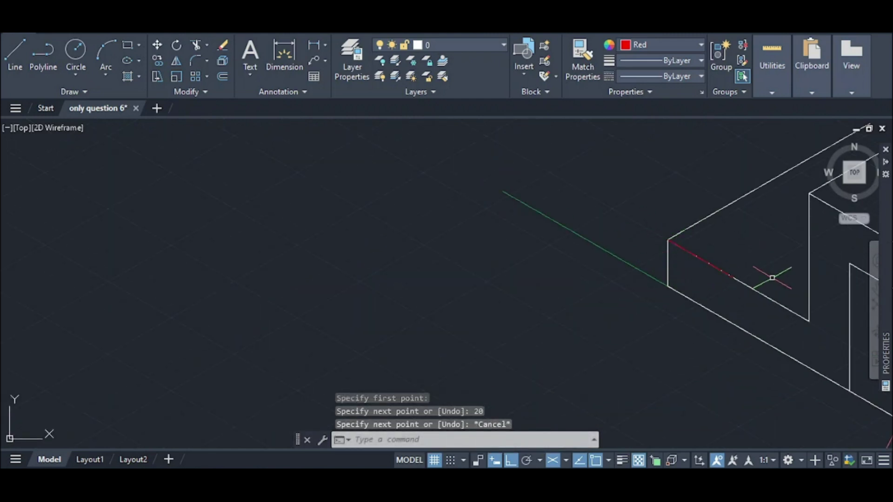
{"action": "key", "text": "Return"}
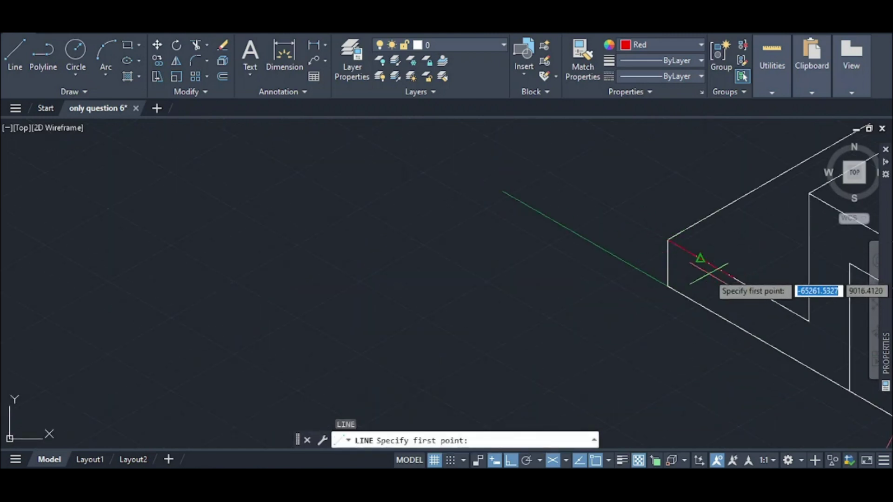
{"action": "left_click", "coordinate": [734, 277]}
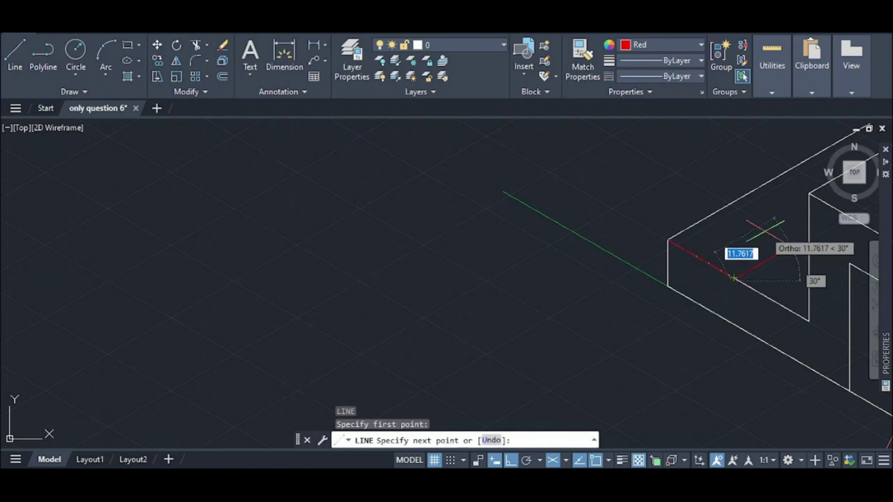
{"action": "scroll", "coordinate": [744, 253], "scroll_direction": "up", "scroll_amount": 4}
{"action": "key", "text": "Escape"}
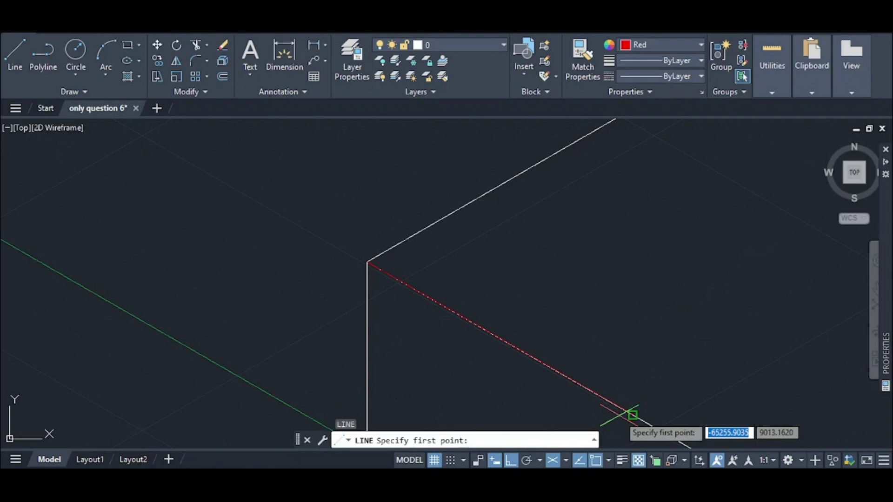
- Draw a 20-unit line in the depth direction from the inner end of the far flange's 13-unit line
{"action": "left_click", "coordinate": [632, 415]}
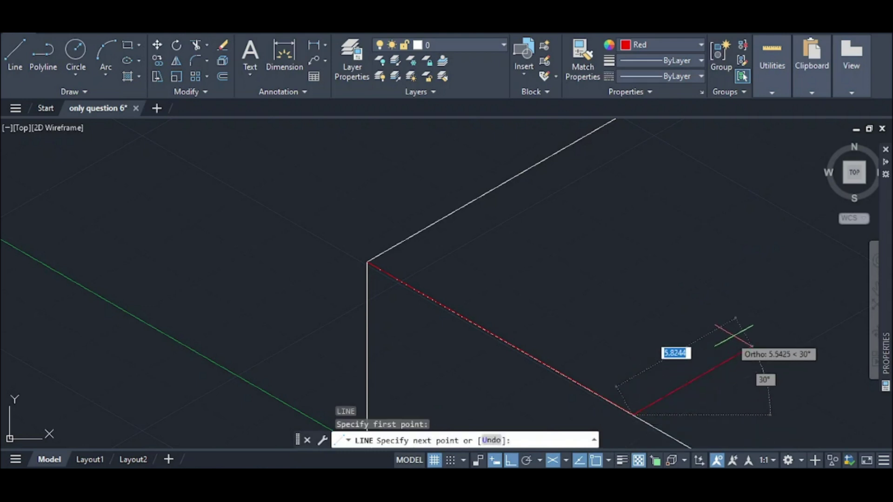
{"action": "type", "text": "20"}
{"action": "key", "text": "Return"}
{"action": "scroll", "coordinate": [737, 329], "scroll_direction": "down", "scroll_amount": 4}
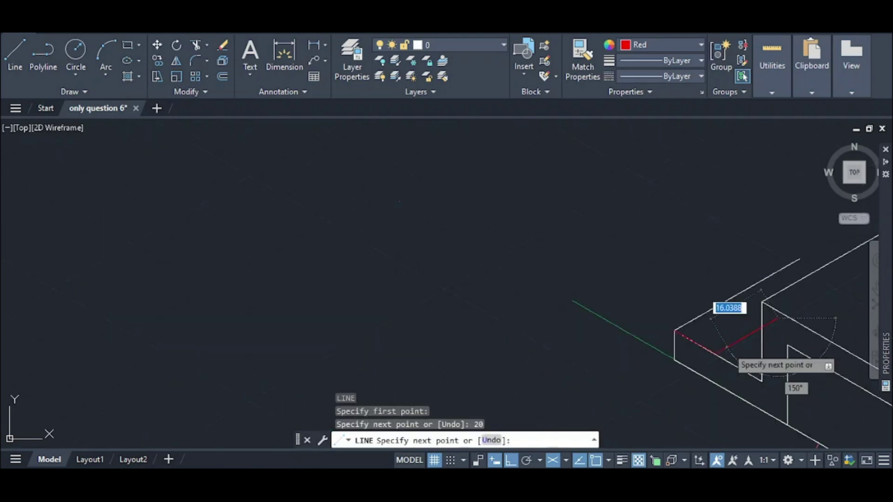
{"action": "key", "text": "Escape"}
{"action": "scroll", "coordinate": [733, 333], "scroll_direction": "down", "scroll_amount": 2}
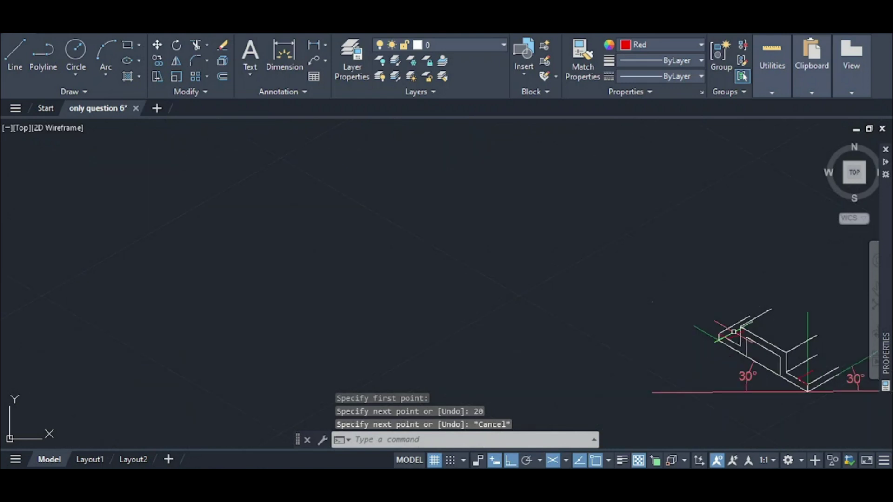
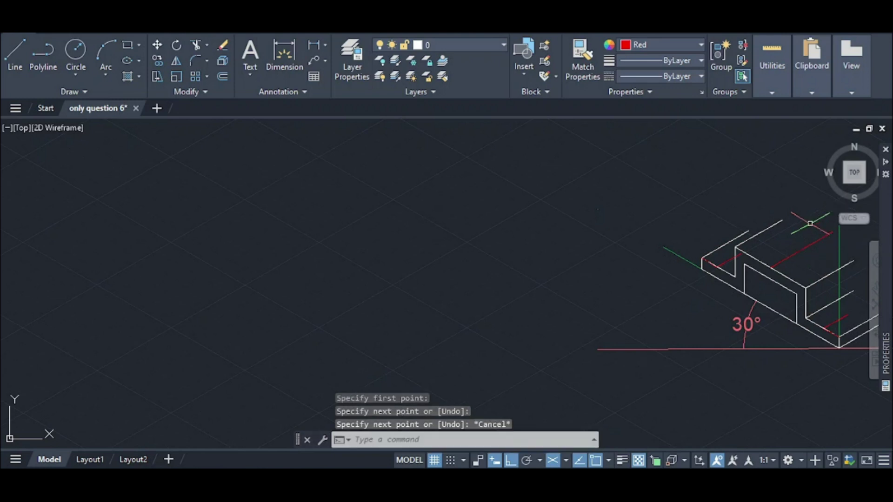
- Draw a top-plane isocircle of radius 7.5 centred on the end of the near flange's 20-unit line, following the reference hole diameter
{"action": "scroll", "coordinate": [786, 298], "scroll_direction": "down", "scroll_amount": 4}
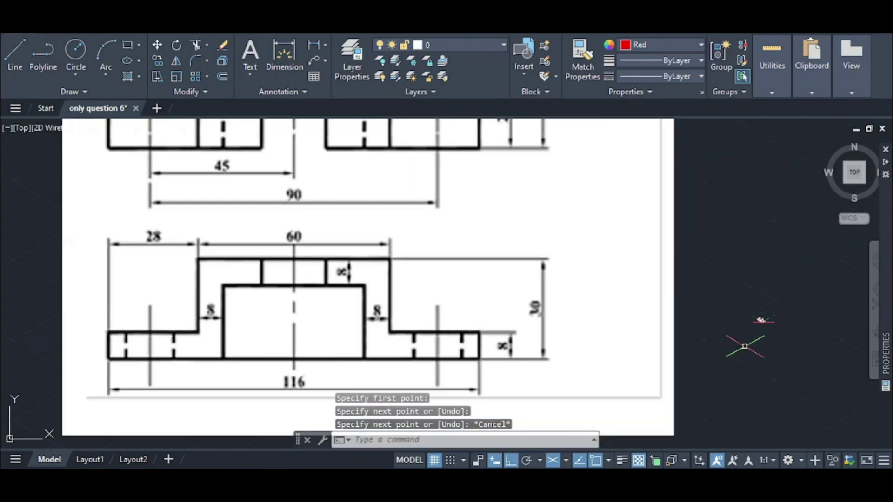
{"action": "scroll", "coordinate": [465, 326], "scroll_direction": "down", "scroll_amount": 3}
{"action": "scroll", "coordinate": [459, 210], "scroll_direction": "up", "scroll_amount": 2}
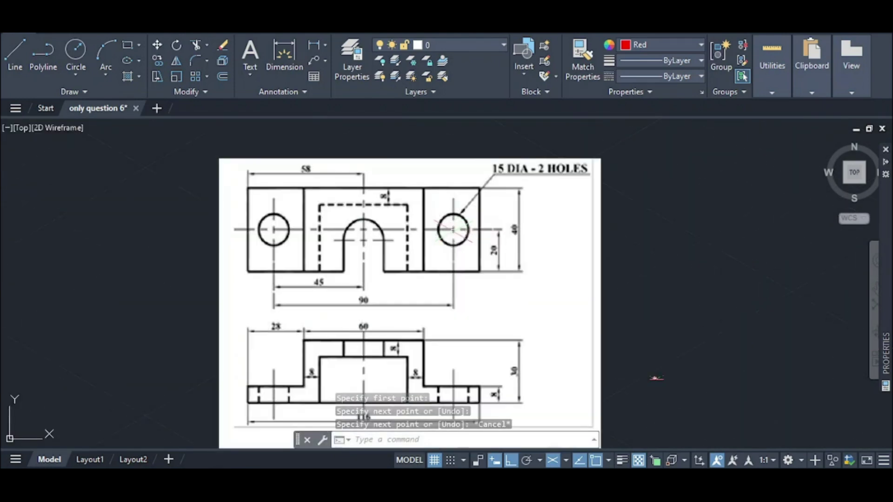
{"action": "scroll", "coordinate": [469, 230], "scroll_direction": "down", "scroll_amount": 2}
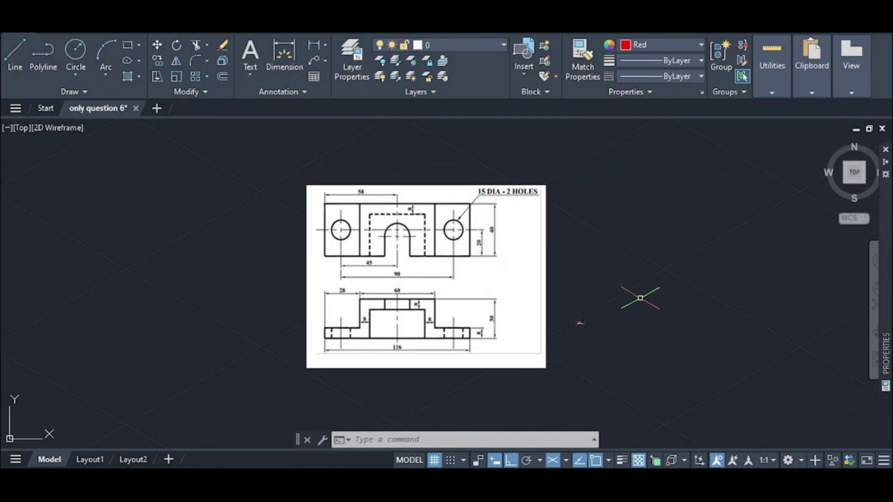
{"action": "scroll", "coordinate": [581, 316], "scroll_direction": "up", "scroll_amount": 5}
{"action": "scroll", "coordinate": [584, 318], "scroll_direction": "up", "scroll_amount": 8}
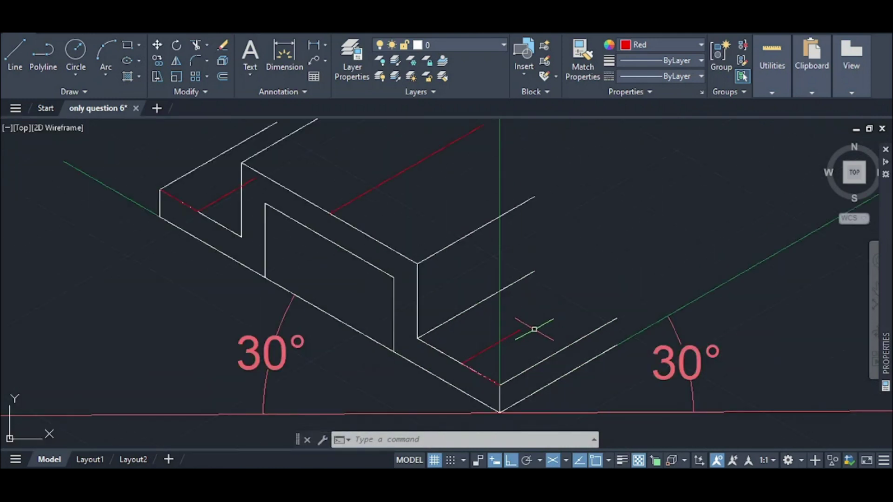
{"action": "type", "text": "l"}
{"action": "key", "text": "Return"}
{"action": "type", "text": "i"}
{"action": "key", "text": "Return"}
{"action": "left_click", "coordinate": [519, 329]}
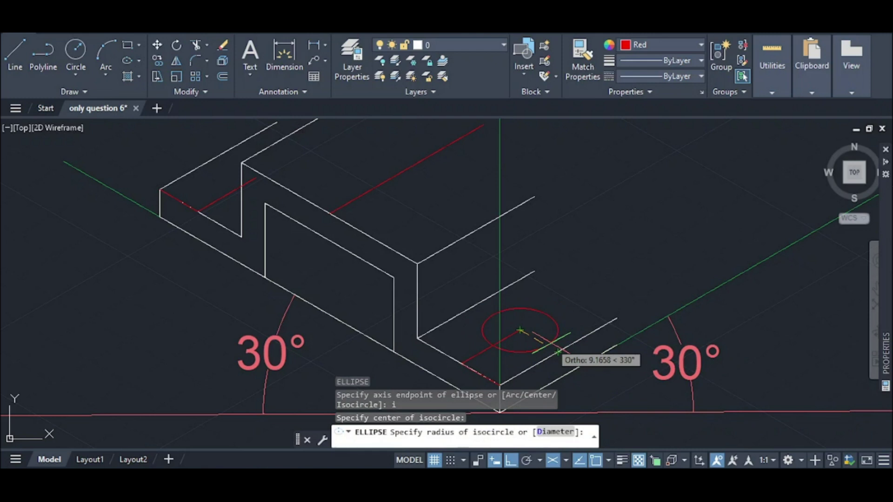
{"action": "type", "text": "7.5"}
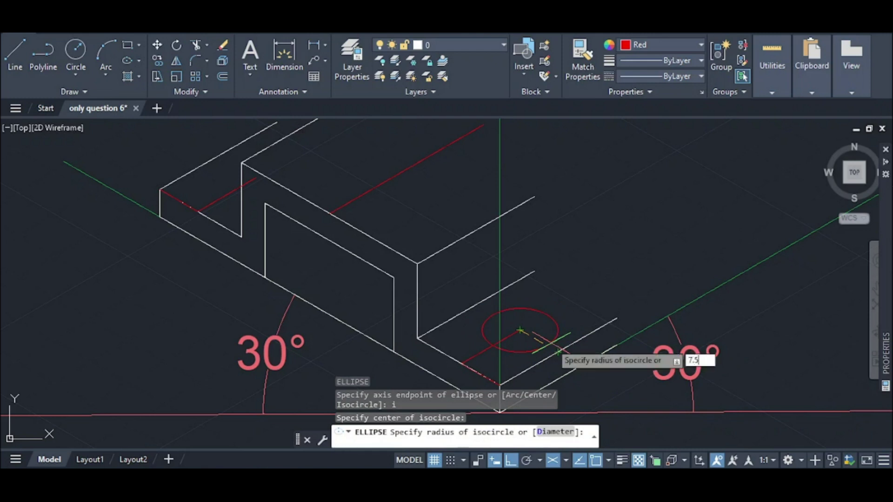
{"action": "key", "text": "Return"}
{"action": "key", "text": "Escape"}
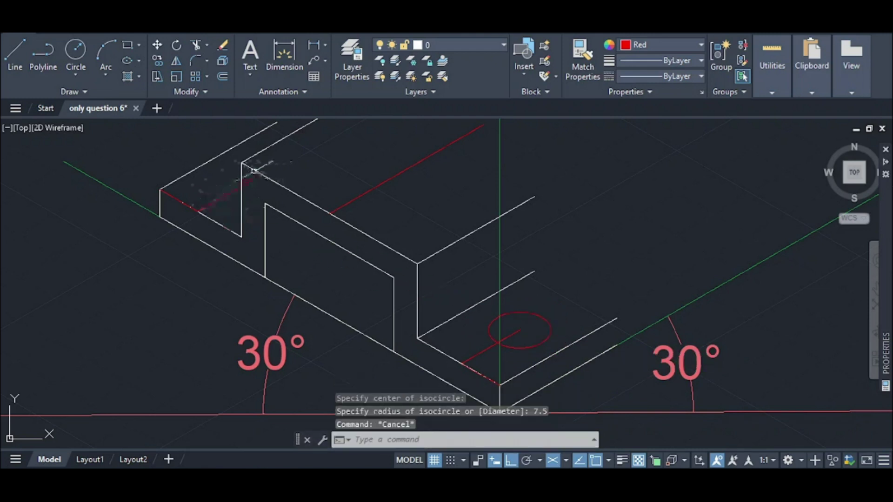
{"action": "scroll", "coordinate": [249, 169], "scroll_direction": "up", "scroll_amount": 6}
{"action": "type", "text": "l"}
{"action": "key", "text": "Return"}
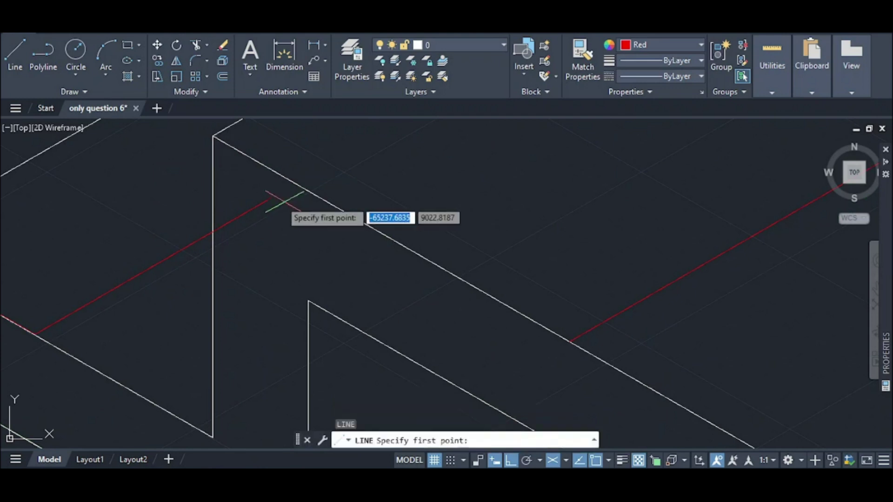
{"action": "key", "text": "Escape"}
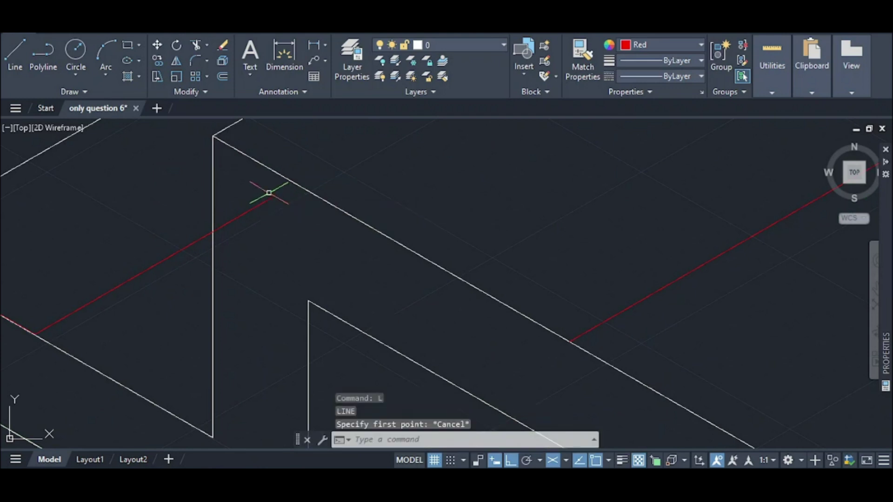
- Draw a top-plane isocircle of radius 7.5 centred on the end of the far flange's 20-unit line
{"action": "type", "text": "e"}
{"action": "key", "text": "Return"}
{"action": "type", "text": "i"}
{"action": "key", "text": "Return"}
{"action": "left_click", "coordinate": [272, 198]}
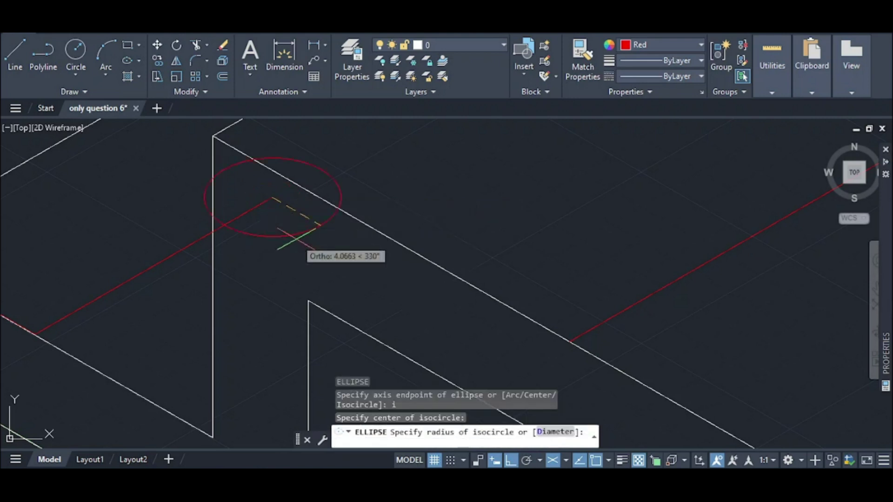
{"action": "type", "text": "7"}
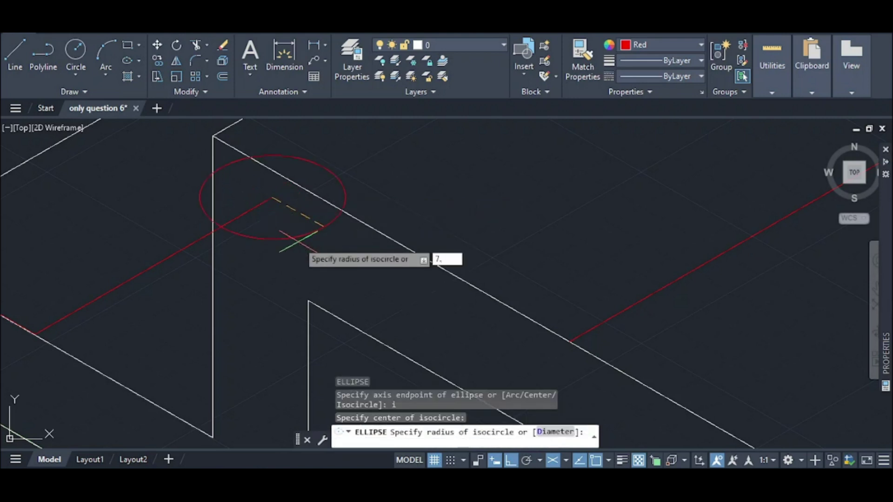
{"action": "type", "text": ".5"}
{"action": "key", "text": "Return"}
{"action": "key", "text": "Escape"}
{"action": "scroll", "coordinate": [294, 241], "scroll_direction": "down", "scroll_amount": 2}
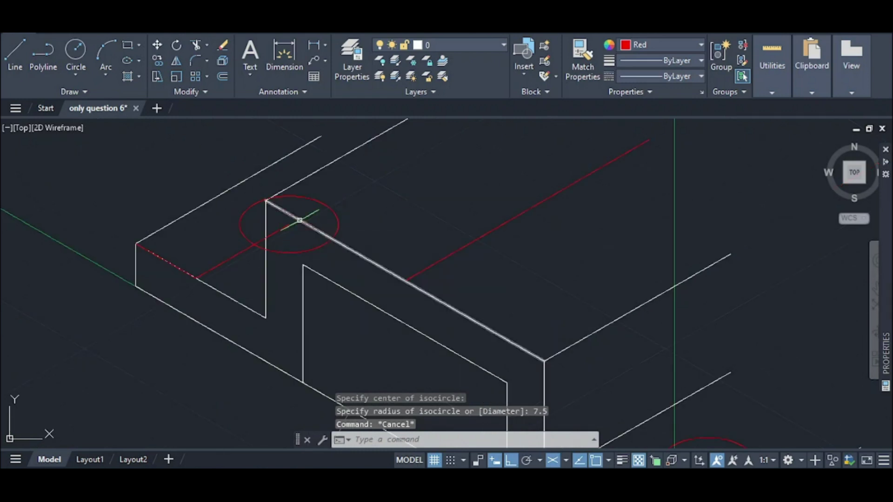
{"action": "key", "text": "Escape"}
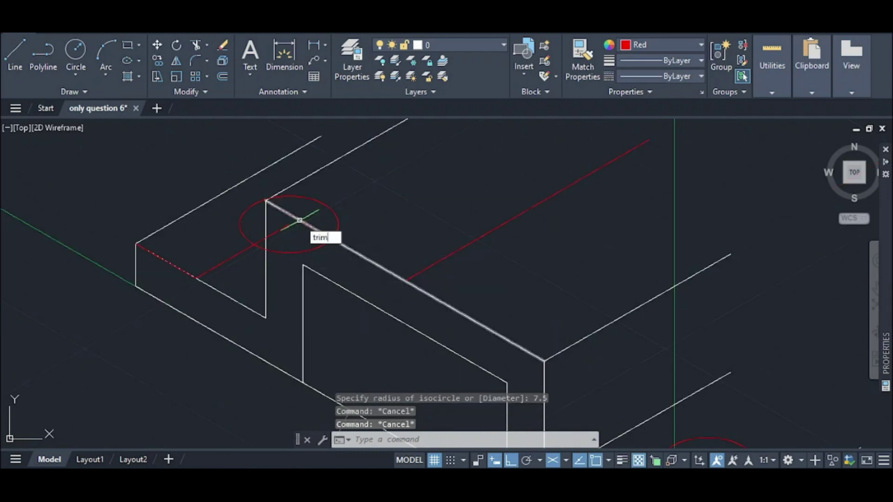
- Trim the far flange's isocircle and its centre line where the raised block hides them, up to the block's vertical edge
{"action": "key", "text": "Return"}
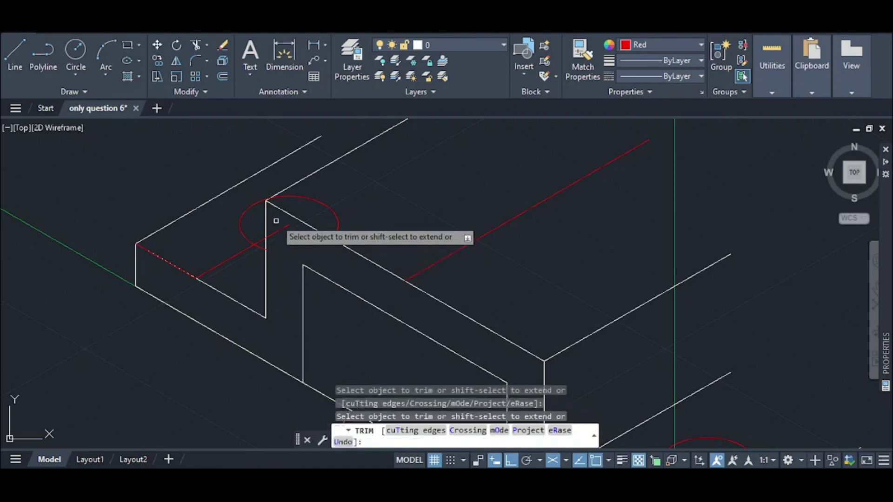
{"action": "left_click", "coordinate": [276, 233]}
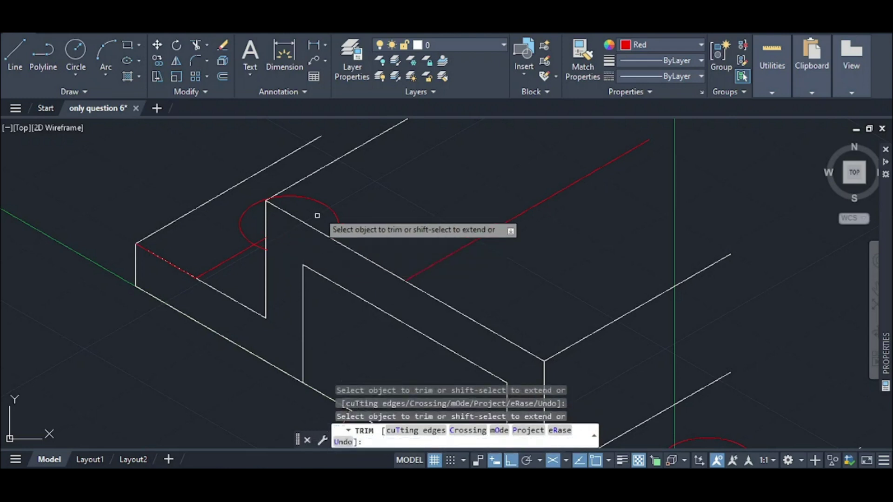
{"action": "left_click", "coordinate": [335, 222]}
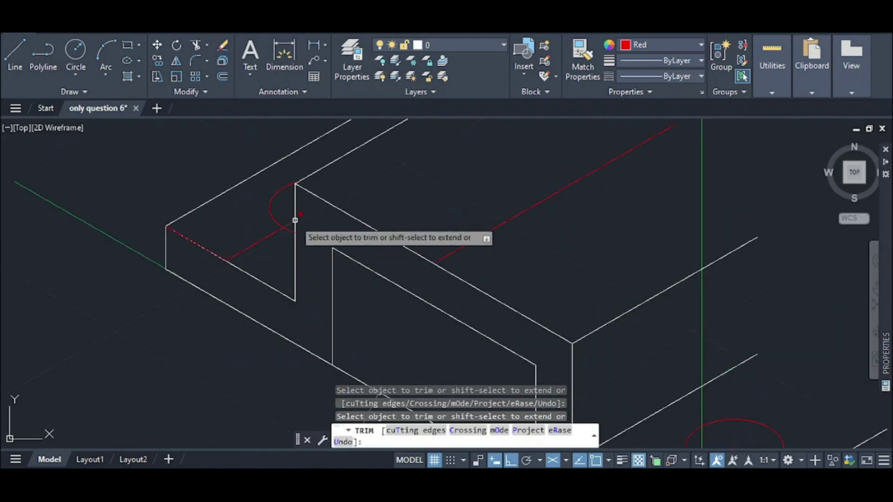
{"action": "key", "text": "Escape"}
{"action": "scroll", "coordinate": [295, 223], "scroll_direction": "down", "scroll_amount": 4}
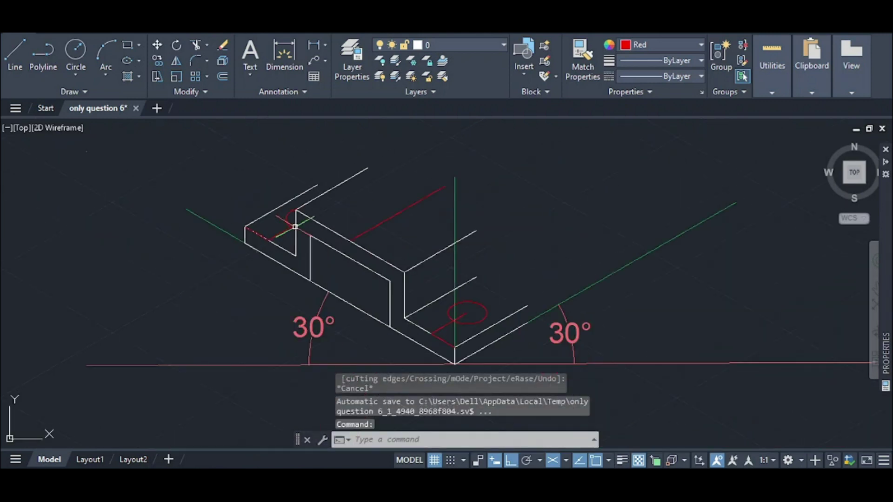
- From the near hole's centre, draw a 13-unit line to the flange's top side edge, down to its bottom edge and 13 units back
{"action": "scroll", "coordinate": [459, 311], "scroll_direction": "up", "scroll_amount": 5}
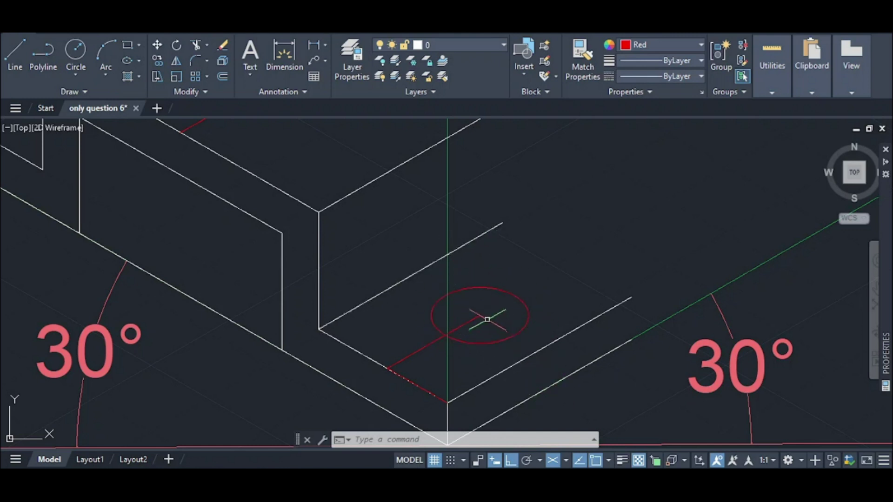
{"action": "type", "text": "l"}
{"action": "key", "text": "Return"}
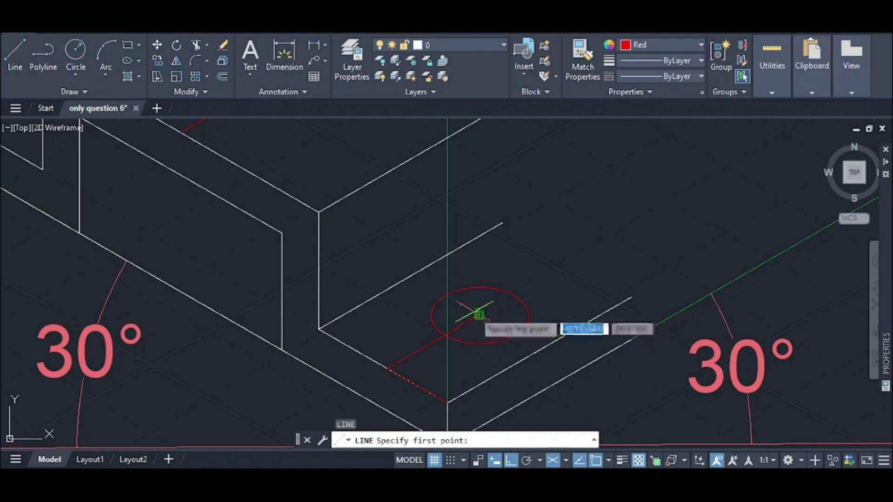
{"action": "left_click", "coordinate": [479, 316]}
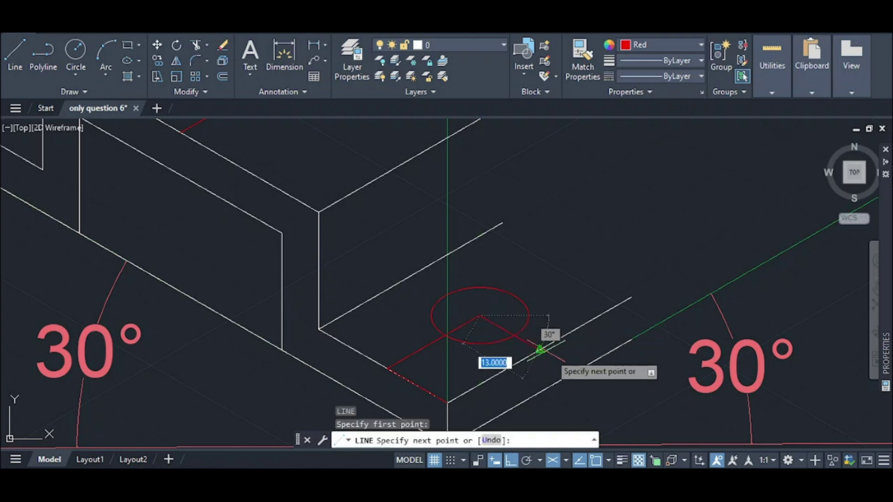
{"action": "left_click", "coordinate": [540, 349]}
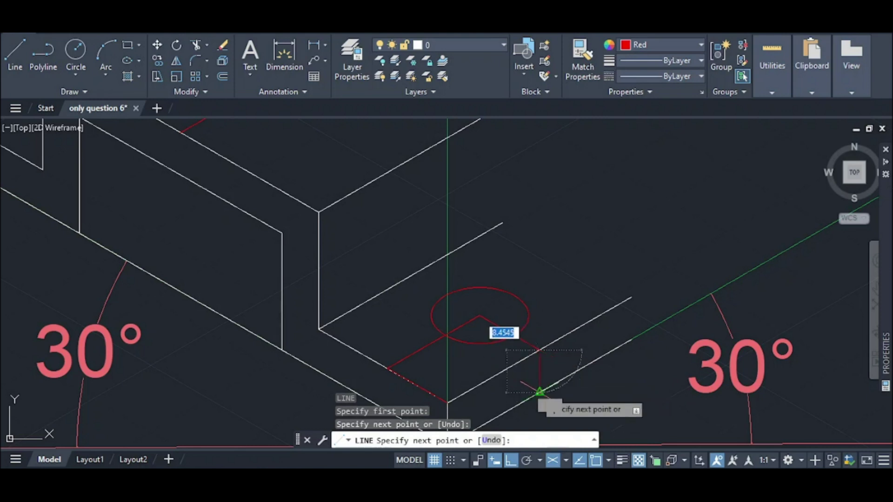
{"action": "left_click", "coordinate": [539, 392]}
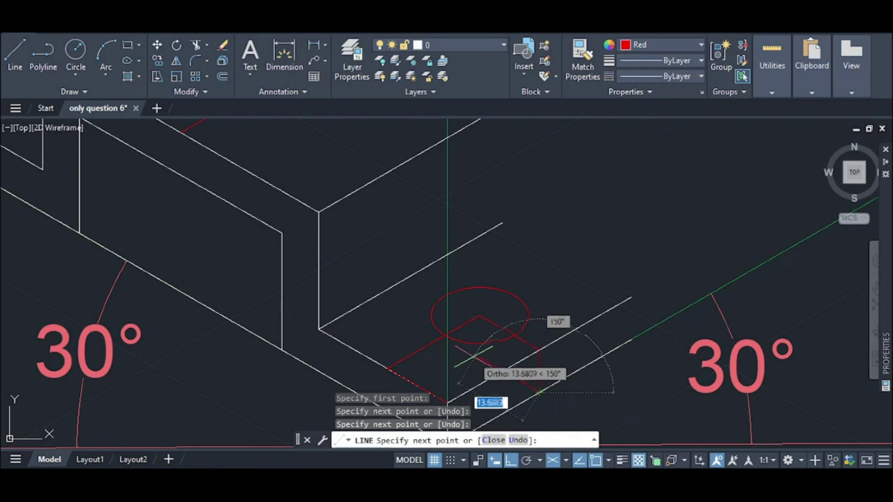
{"action": "type", "text": "1"}
{"action": "key", "text": "Return"}
{"action": "key", "text": "Escape"}
- Draw an isocircle of radius 7.5 centred on the end of the lower construction line for the near hole's bottom rim
{"action": "type", "text": "el"}
{"action": "key", "text": "Return"}
{"action": "type", "text": "i"}
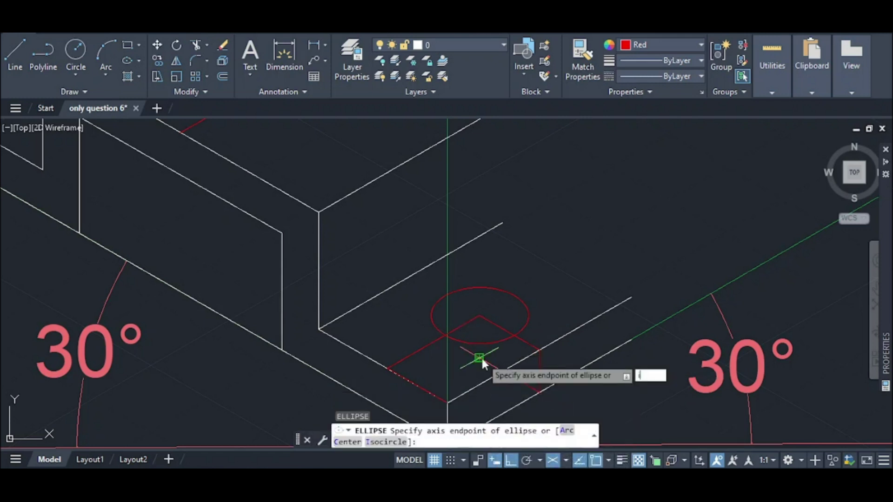
{"action": "key", "text": "Return"}
{"action": "left_click", "coordinate": [479, 358]}
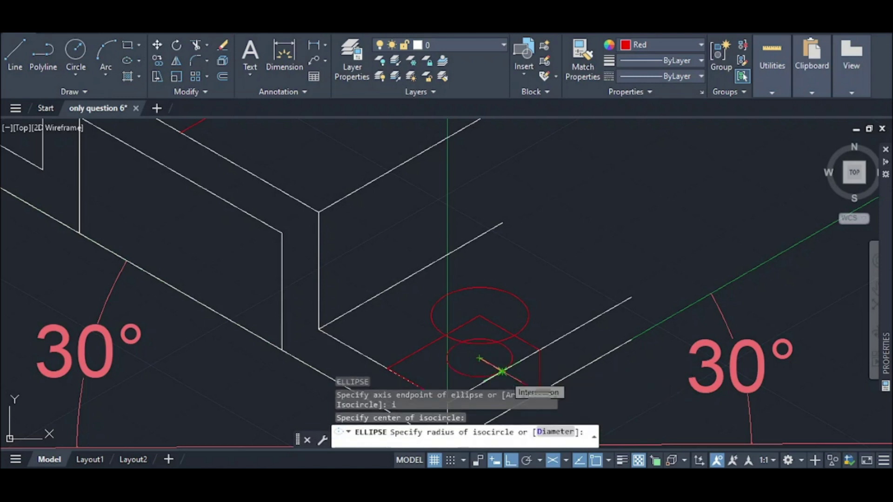
{"action": "type", "text": "7.5"}
{"action": "key", "text": "Return"}
{"action": "key", "text": "Escape"}
{"action": "scroll", "coordinate": [452, 407], "scroll_direction": "down", "scroll_amount": 3}
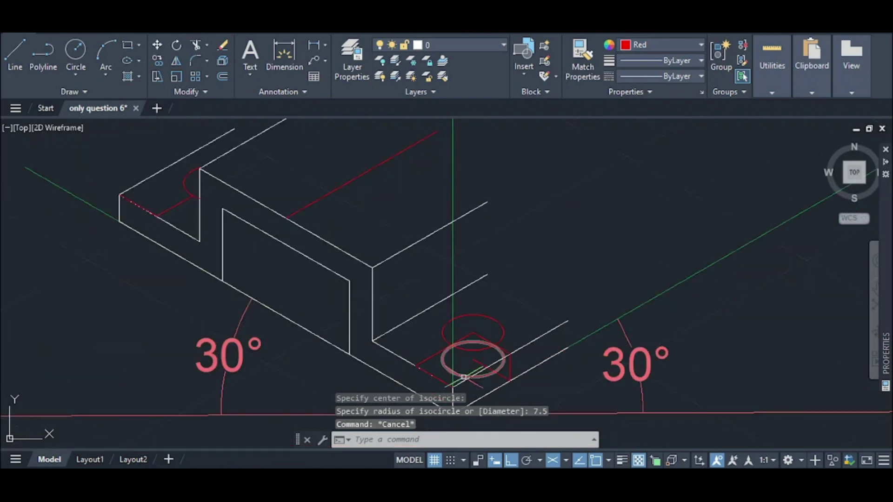
- Trim the near hole's lower isocircle down to the arc that lies inside the upper isocircle
{"action": "type", "text": "tr"}
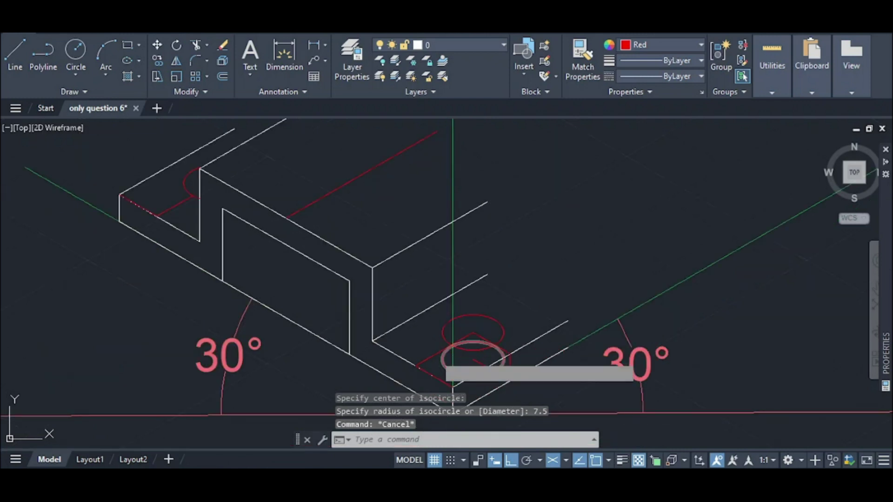
{"action": "key", "text": "Return"}
{"action": "left_click", "coordinate": [444, 354]}
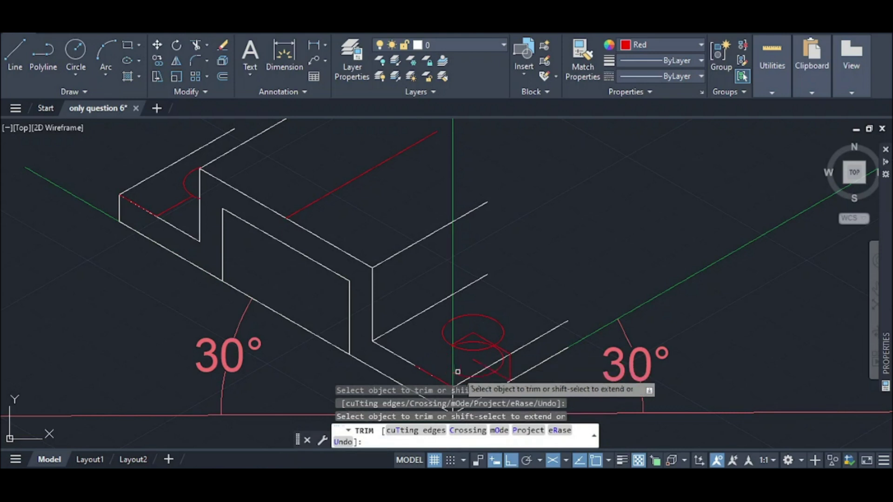
{"action": "scroll", "coordinate": [457, 372], "scroll_direction": "up", "scroll_amount": 4}
{"action": "scroll", "coordinate": [459, 370], "scroll_direction": "down", "scroll_amount": 6}
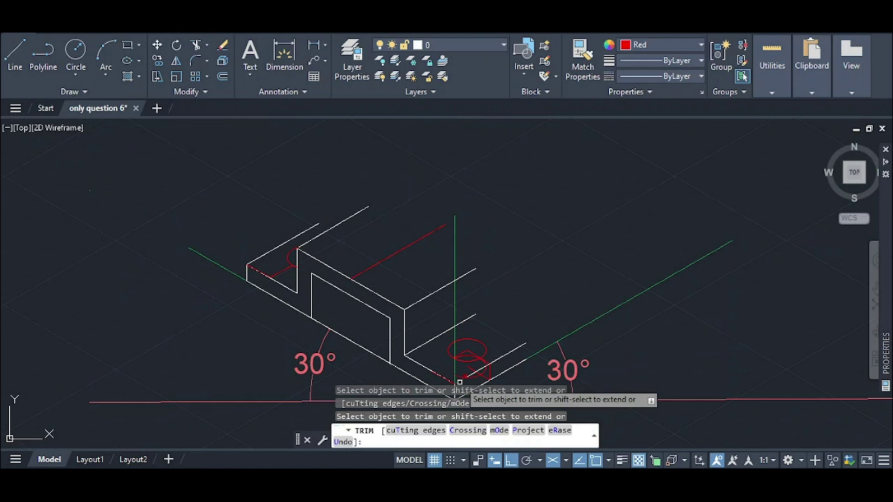
{"action": "scroll", "coordinate": [459, 372], "scroll_direction": "up", "scroll_amount": 6}
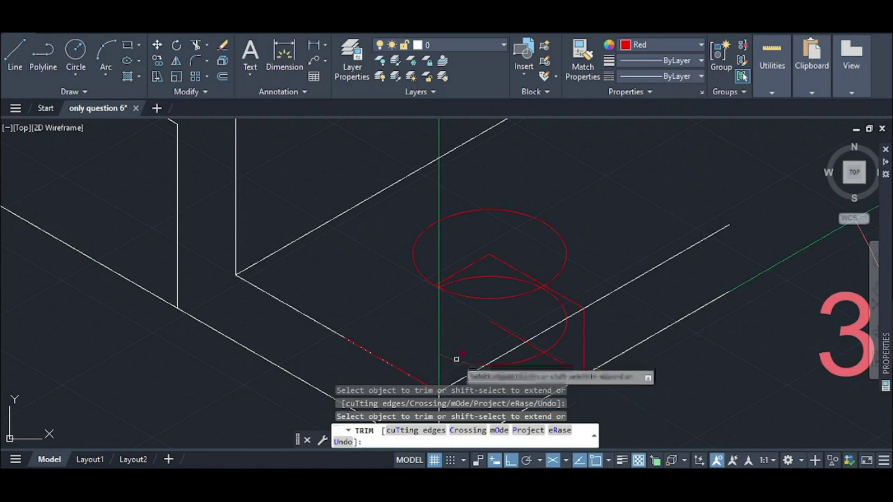
{"action": "left_click", "coordinate": [530, 357]}
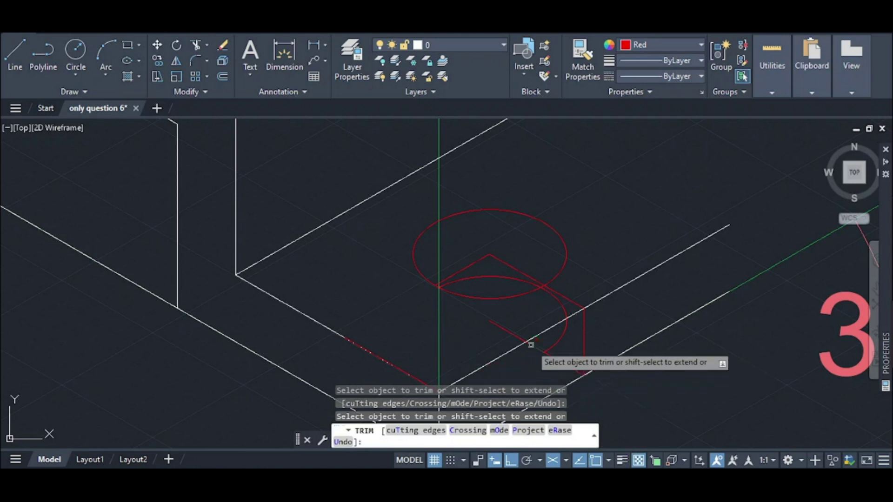
{"action": "left_click", "coordinate": [516, 337]}
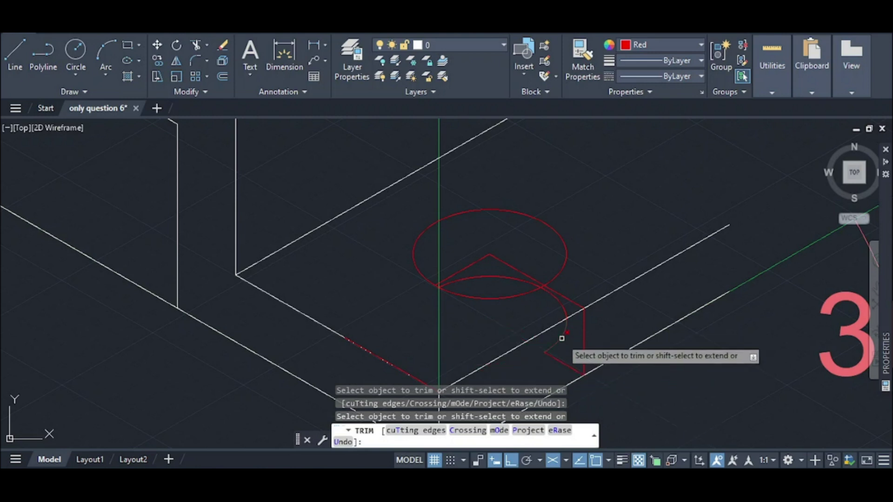
{"action": "left_click", "coordinate": [558, 303]}
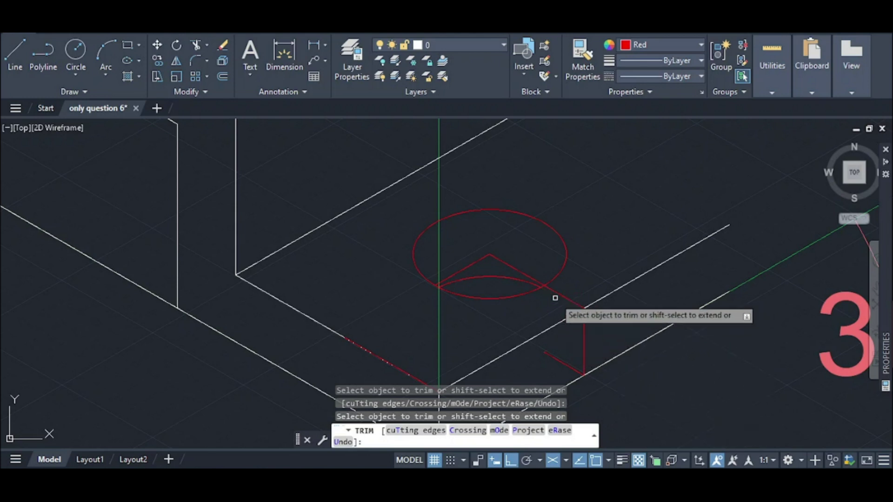
- Trim away the remaining red construction lines around the near flange hole, including the 13-unit line along the front edge
{"action": "left_click", "coordinate": [565, 295]}
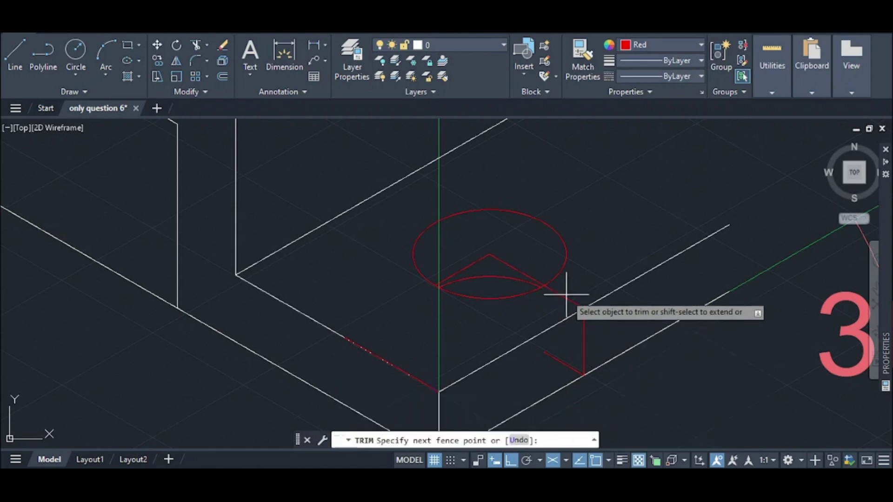
{"action": "key", "text": "Return"}
{"action": "left_click", "coordinate": [541, 374]}
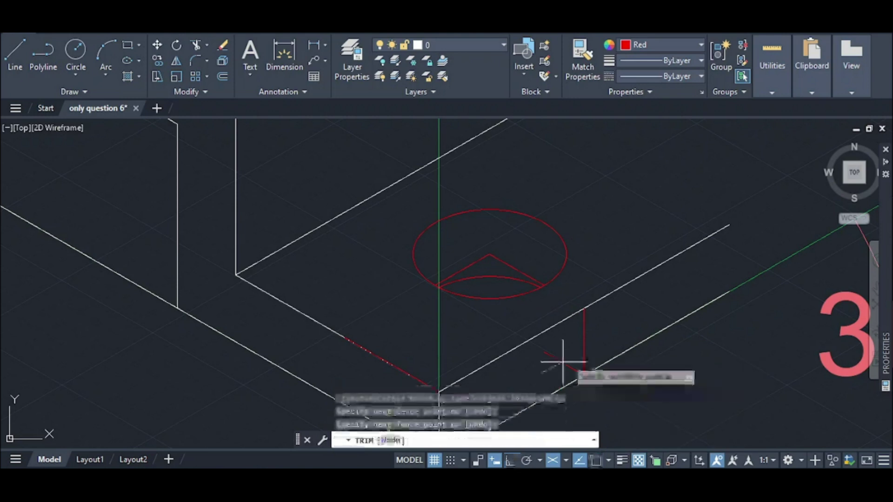
{"action": "left_click", "coordinate": [589, 351]}
{"action": "key", "text": "Return"}
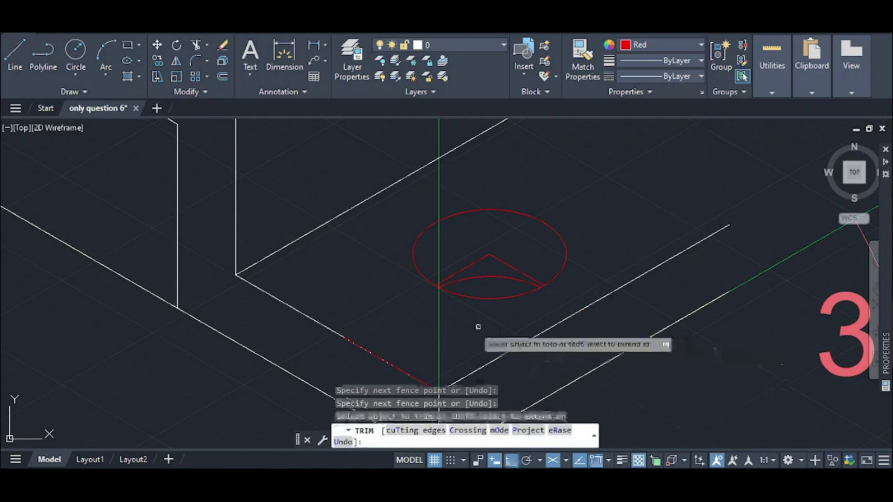
{"action": "left_click", "coordinate": [399, 363]}
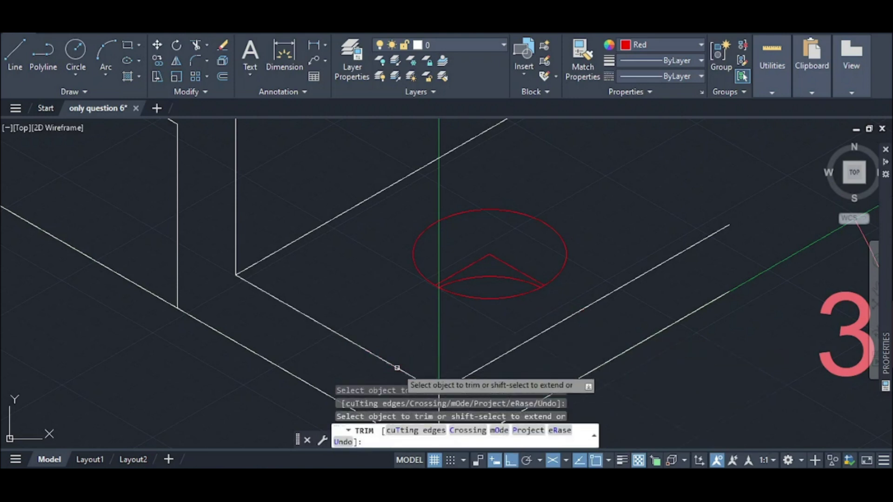
{"action": "left_click", "coordinate": [453, 272]}
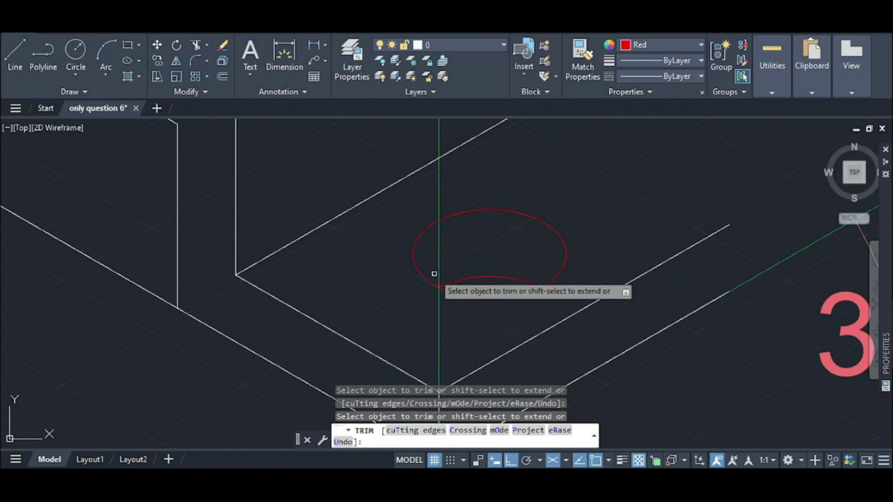
{"action": "scroll", "coordinate": [434, 274], "scroll_direction": "up", "scroll_amount": 7}
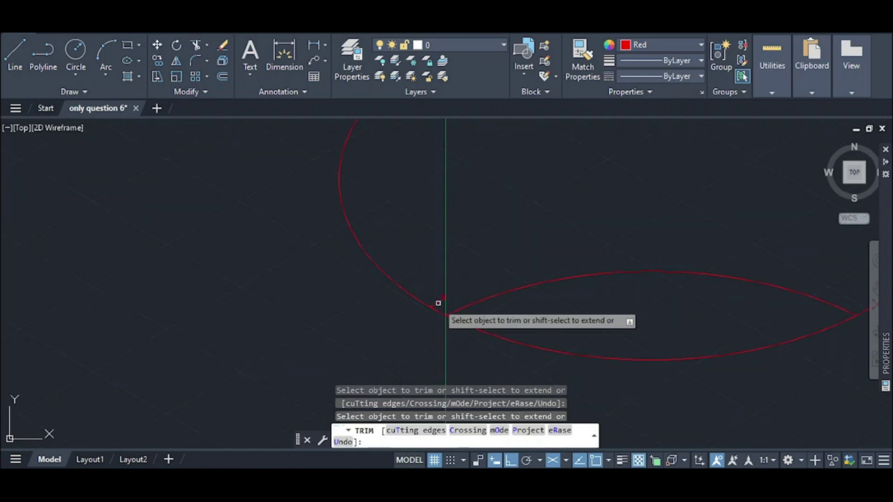
{"action": "scroll", "coordinate": [439, 281], "scroll_direction": "down", "scroll_amount": 7}
{"action": "key", "text": "Escape"}
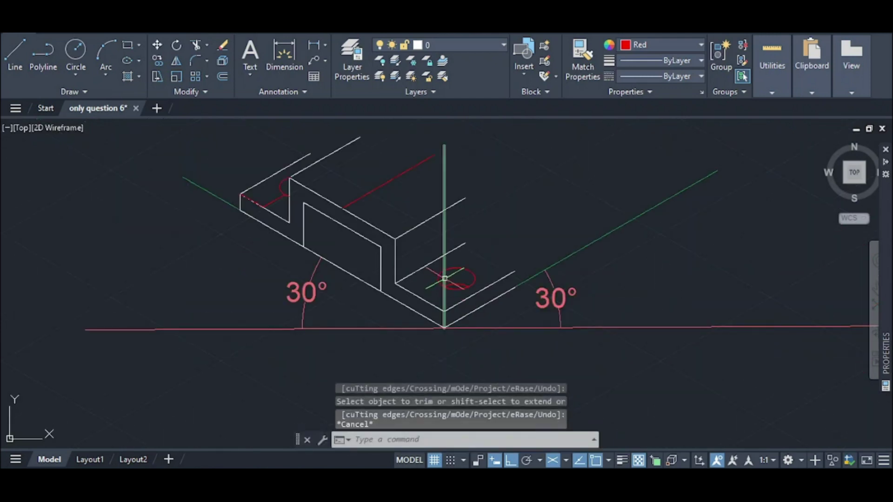
- Change the colour of the near hole's isocircle and inner arc and the far hole's arc to ByBlock
{"action": "scroll", "coordinate": [445, 278], "scroll_direction": "up", "scroll_amount": 4}
{"action": "left_click", "coordinate": [455, 252]}
{"action": "left_click", "coordinate": [460, 289]}
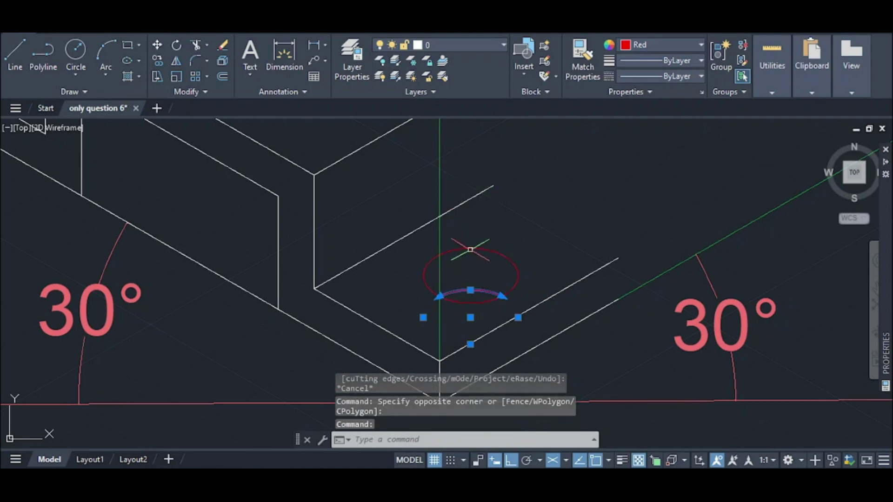
{"action": "scroll", "coordinate": [470, 261], "scroll_direction": "down", "scroll_amount": 2}
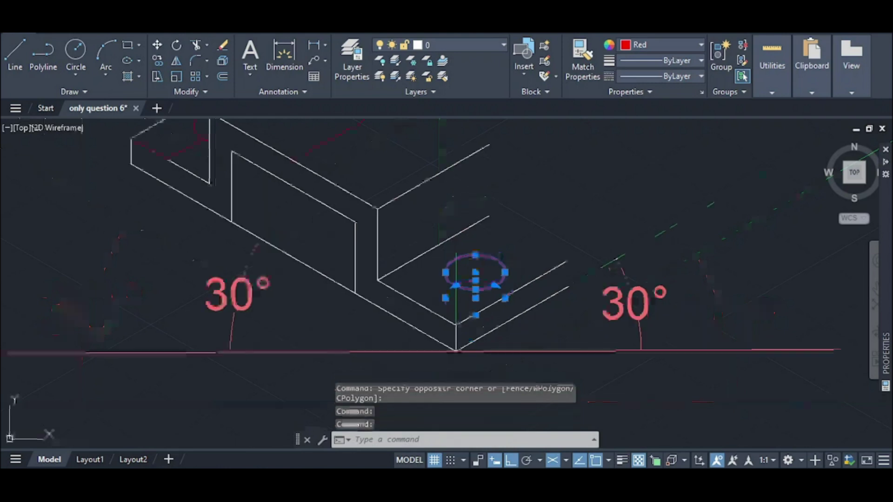
{"action": "scroll", "coordinate": [186, 186], "scroll_direction": "down", "scroll_amount": 4}
{"action": "scroll", "coordinate": [206, 174], "scroll_direction": "up", "scroll_amount": 5}
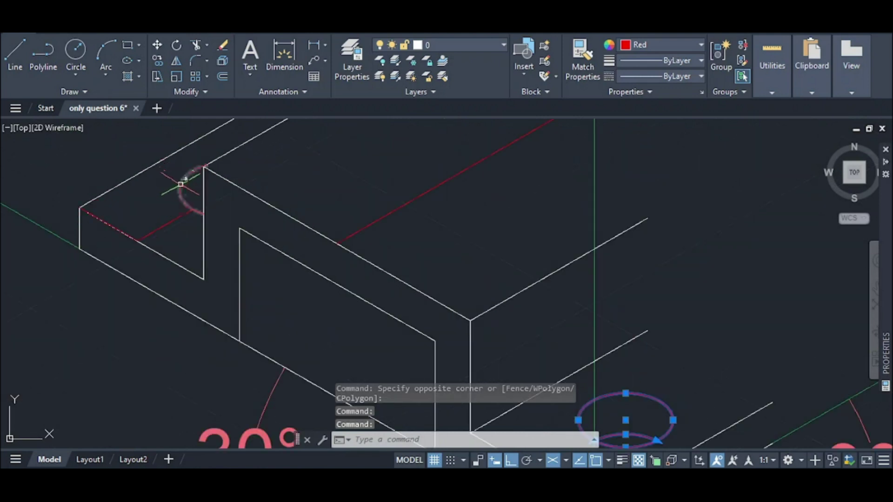
{"action": "left_click", "coordinate": [696, 44]}
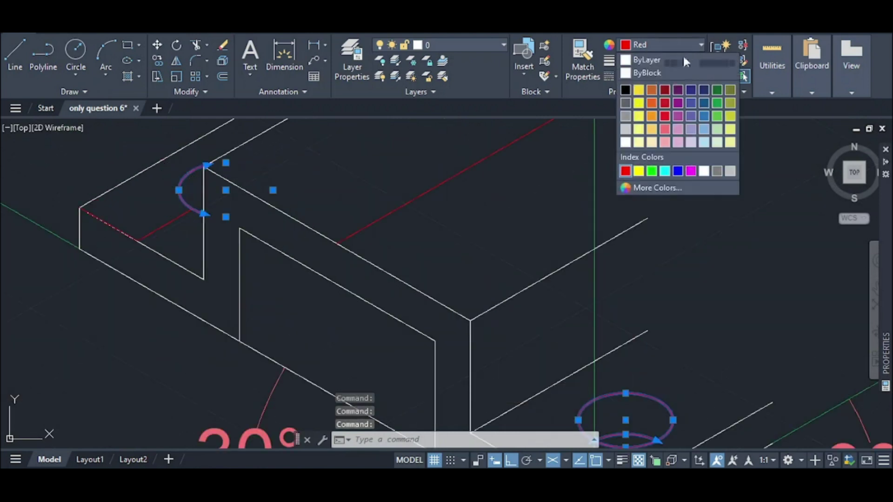
{"action": "left_click", "coordinate": [659, 73]}
{"action": "scroll", "coordinate": [637, 177], "scroll_direction": "down", "scroll_amount": 6}
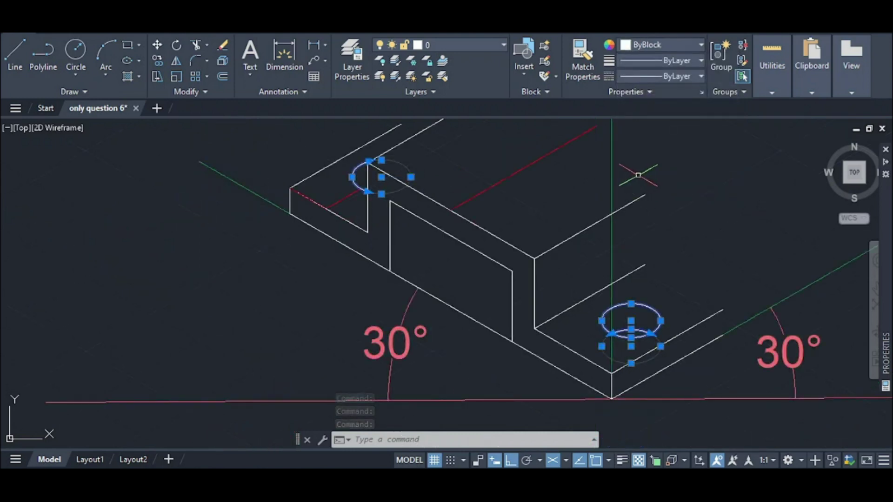
- Clear the selection and examine the bracket's dimensioned top and front views
{"action": "key", "text": "Escape"}
{"action": "scroll", "coordinate": [634, 198], "scroll_direction": "down", "scroll_amount": 4}
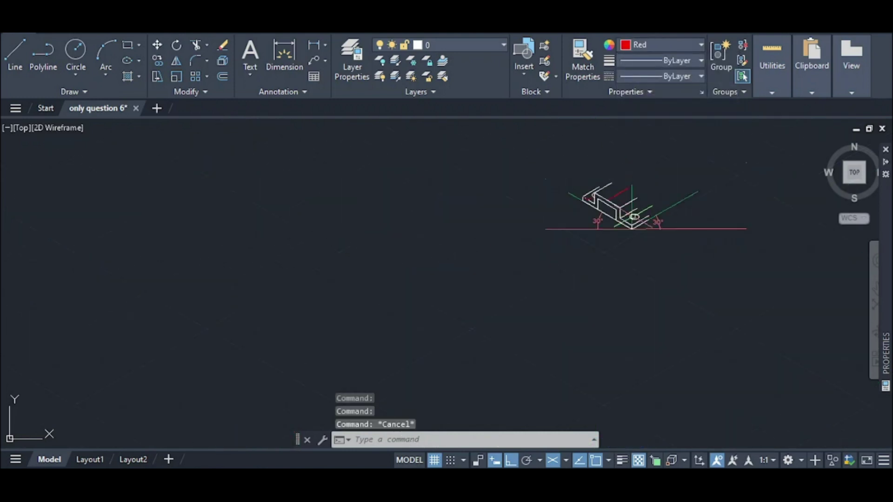
{"action": "scroll", "coordinate": [605, 251], "scroll_direction": "down", "scroll_amount": 2}
{"action": "scroll", "coordinate": [677, 259], "scroll_direction": "up", "scroll_amount": 2}
{"action": "scroll", "coordinate": [582, 235], "scroll_direction": "down", "scroll_amount": 4}
{"action": "scroll", "coordinate": [524, 224], "scroll_direction": "up", "scroll_amount": 4}
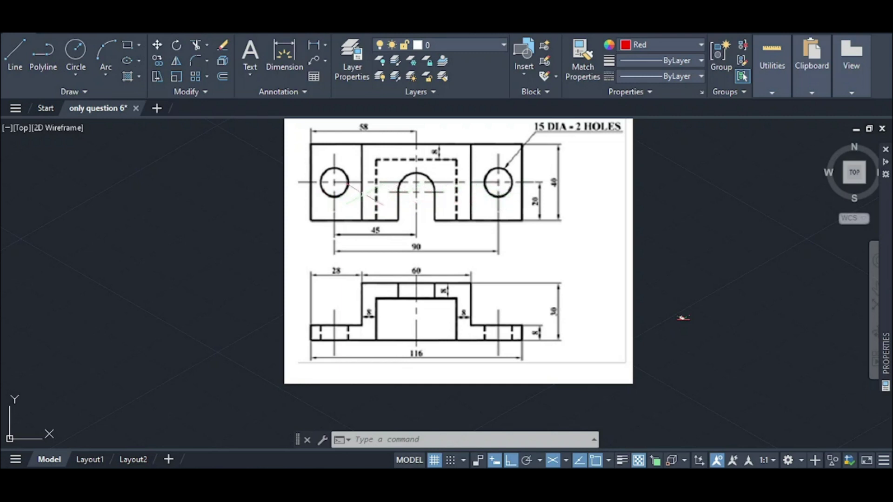
{"action": "scroll", "coordinate": [683, 311], "scroll_direction": "up", "scroll_amount": 8}
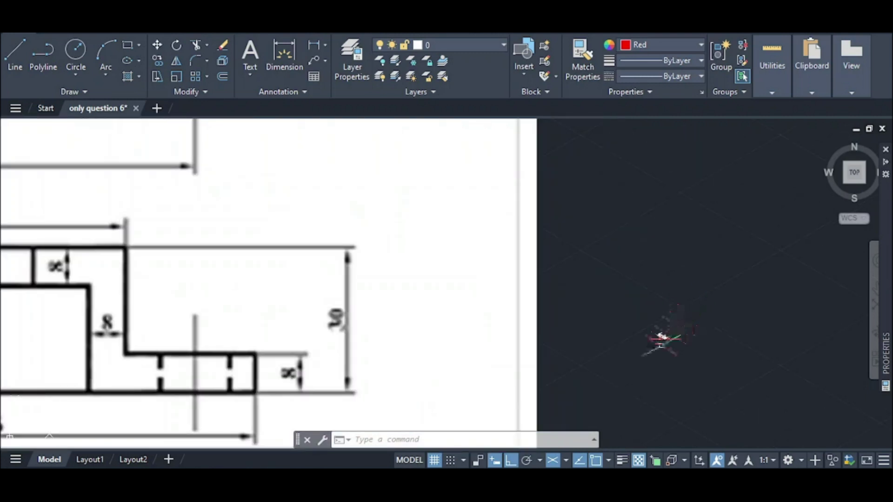
{"action": "scroll", "coordinate": [661, 342], "scroll_direction": "up", "scroll_amount": 10}
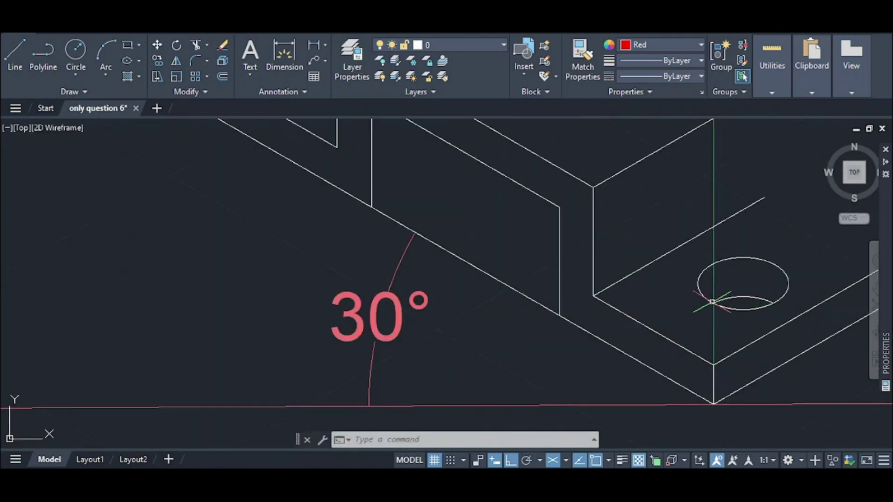
- Draw a red isometric construction line from the near end of the hole's inner arc across the flange to beyond the raised block's base edge
{"action": "type", "text": "l"}
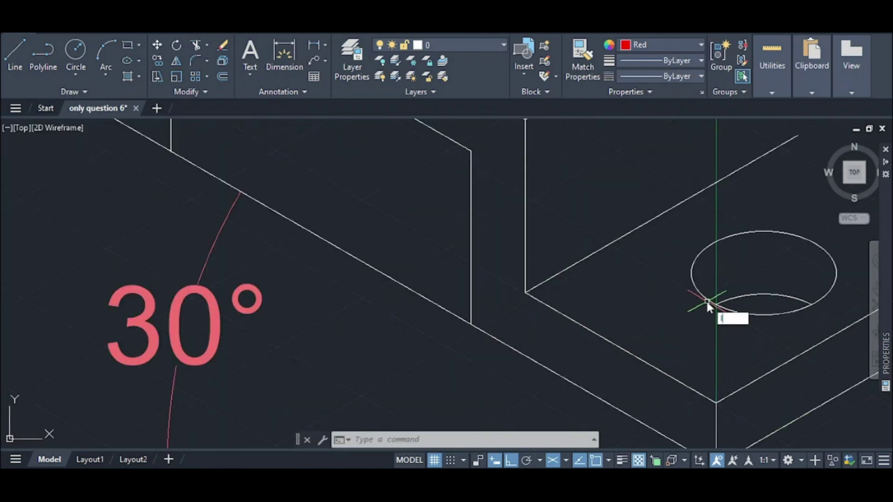
{"action": "key", "text": "Return"}
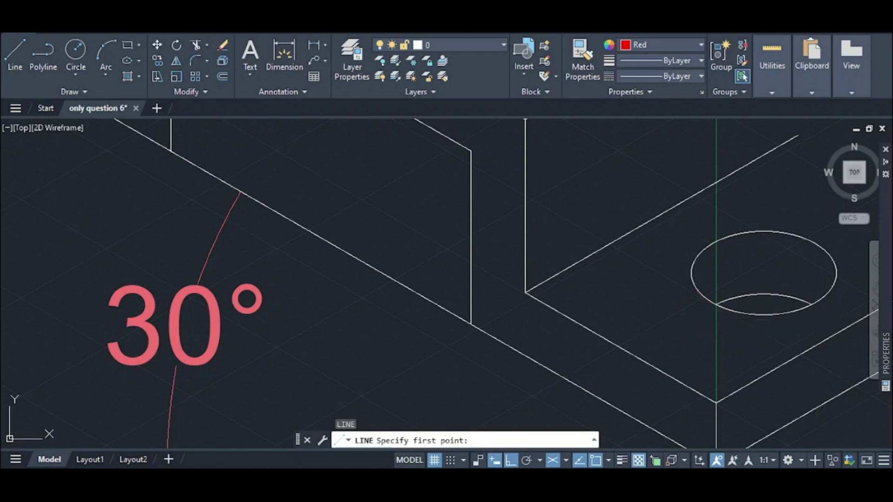
{"action": "left_click", "coordinate": [716, 304]}
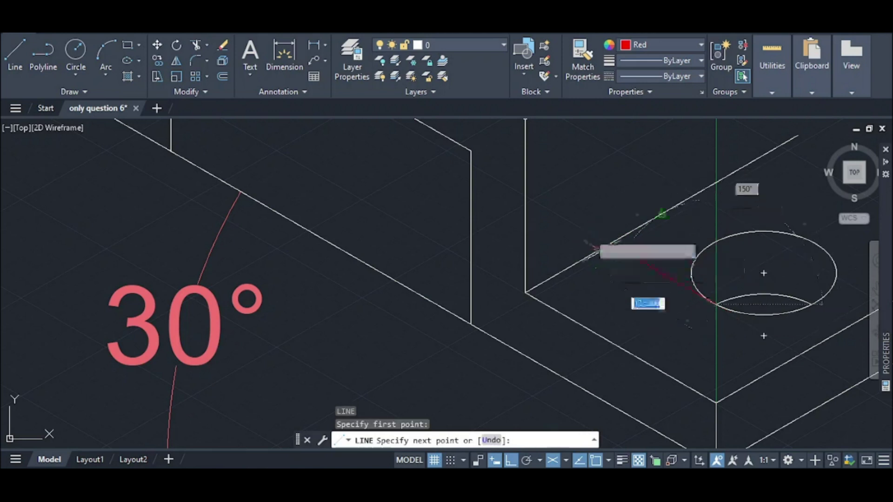
{"action": "left_click", "coordinate": [588, 231]}
{"action": "key", "text": "Escape"}
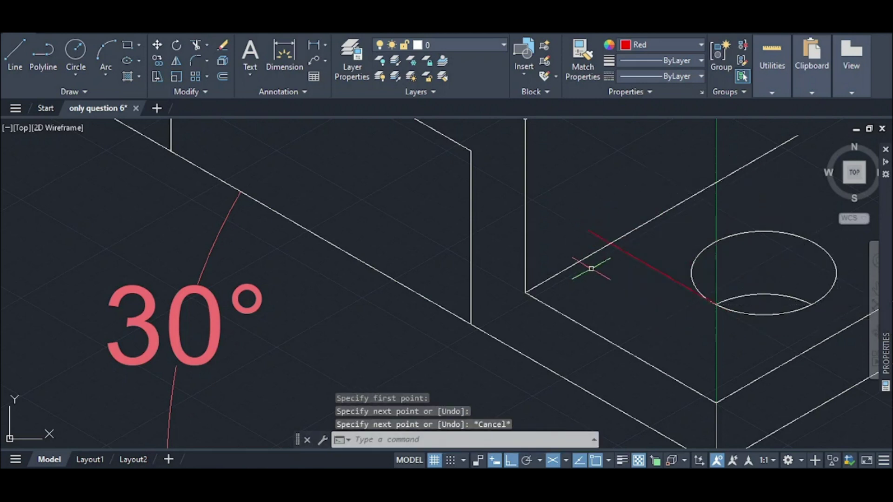
- Switch to the left isoplane and draw a vertical construction line from the base-edge intersection to above the raised block's top edge
{"action": "left_click", "coordinate": [567, 461]}
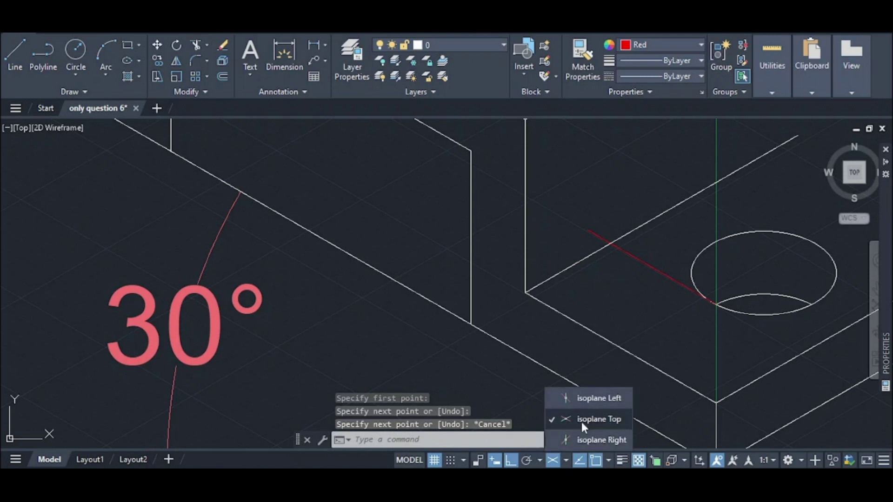
{"action": "left_click", "coordinate": [582, 398]}
{"action": "type", "text": "l"}
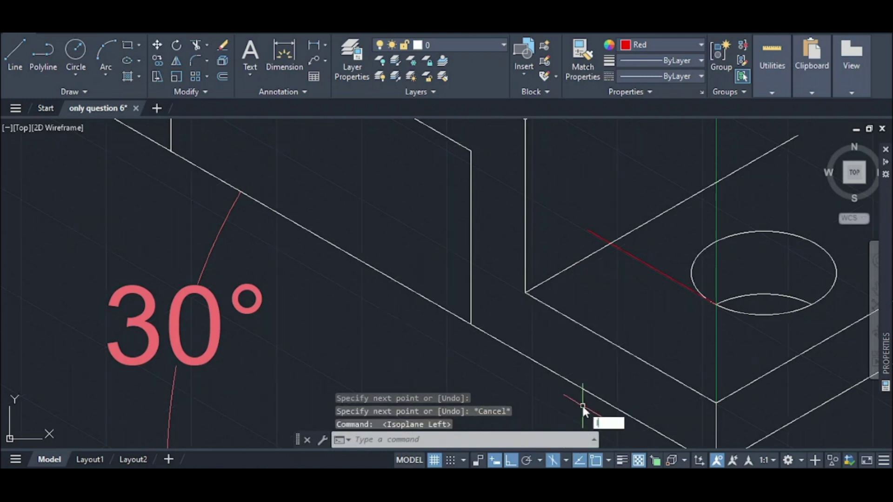
{"action": "key", "text": "Return"}
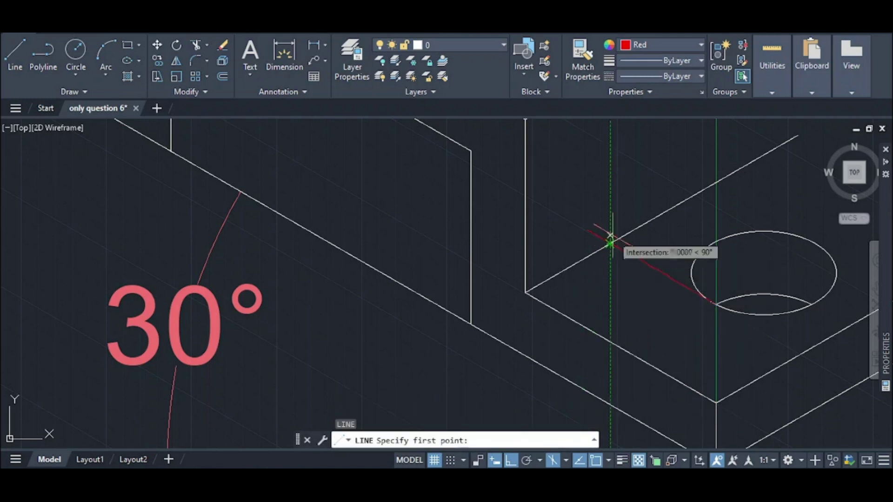
{"action": "left_click", "coordinate": [609, 245]}
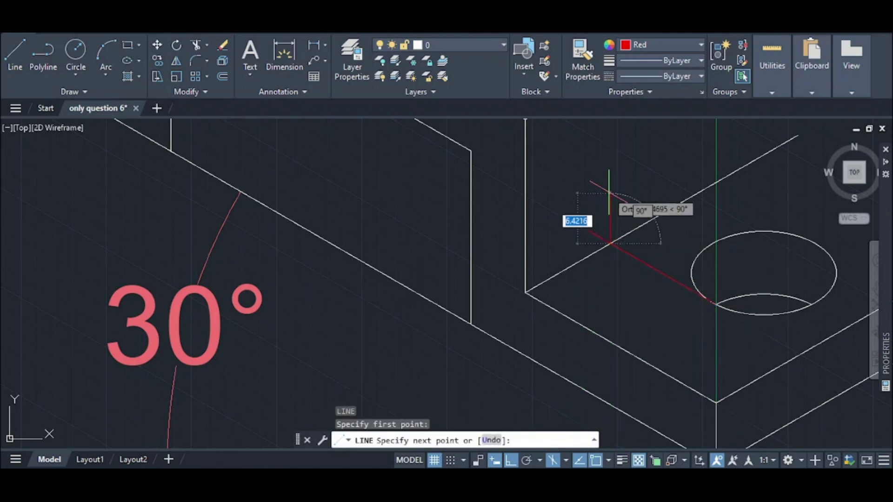
{"action": "scroll", "coordinate": [584, 200], "scroll_direction": "down", "scroll_amount": 3}
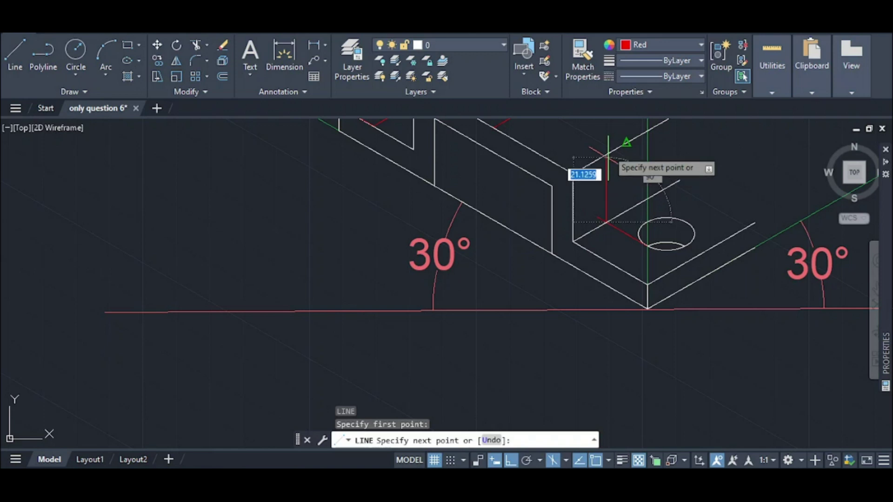
{"action": "left_click", "coordinate": [607, 136]}
{"action": "key", "text": "Escape"}
- Draw a construction line across the raised block's top face, from the vertical line's crossing with the near top edge to beyond the far edge
{"action": "scroll", "coordinate": [607, 135], "scroll_direction": "down", "scroll_amount": 3}
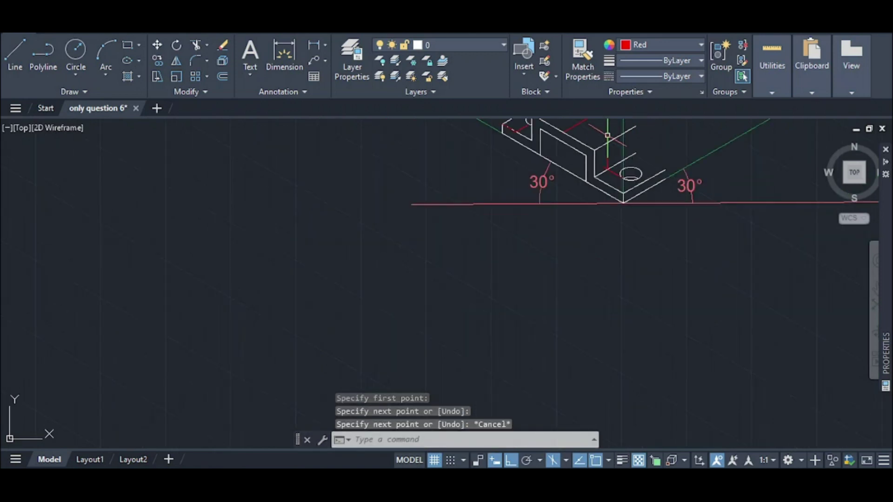
{"action": "scroll", "coordinate": [604, 139], "scroll_direction": "up", "scroll_amount": 2}
{"action": "scroll", "coordinate": [604, 122], "scroll_direction": "down", "scroll_amount": 4}
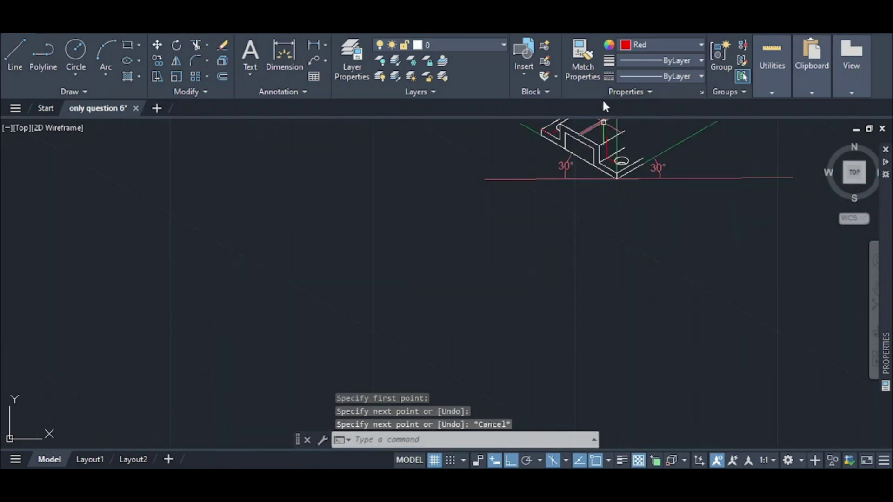
{"action": "scroll", "coordinate": [608, 186], "scroll_direction": "up", "scroll_amount": 6}
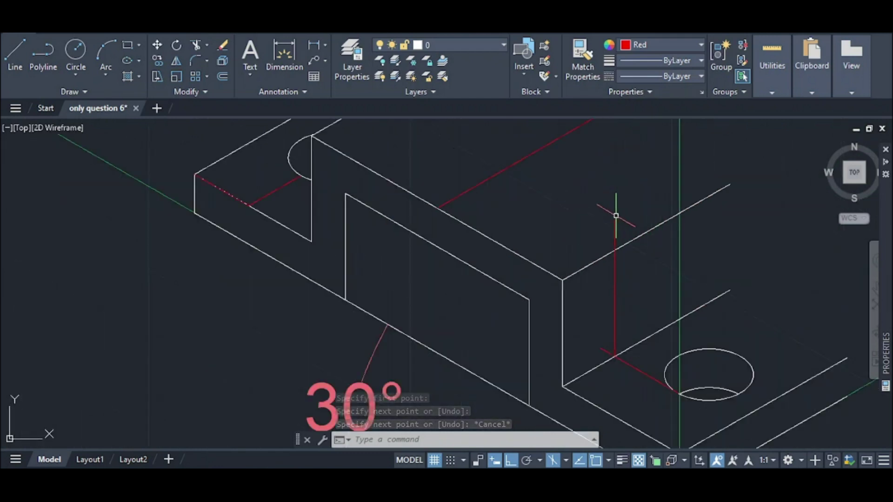
{"action": "type", "text": "l"}
{"action": "key", "text": "Return"}
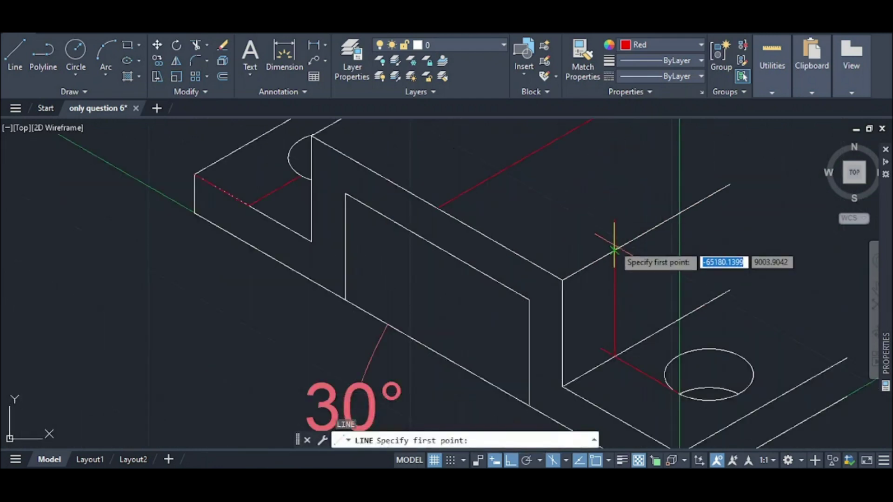
{"action": "left_click", "coordinate": [614, 250]}
{"action": "scroll", "coordinate": [581, 232], "scroll_direction": "down", "scroll_amount": 4}
{"action": "scroll", "coordinate": [512, 186], "scroll_direction": "up", "scroll_amount": 4}
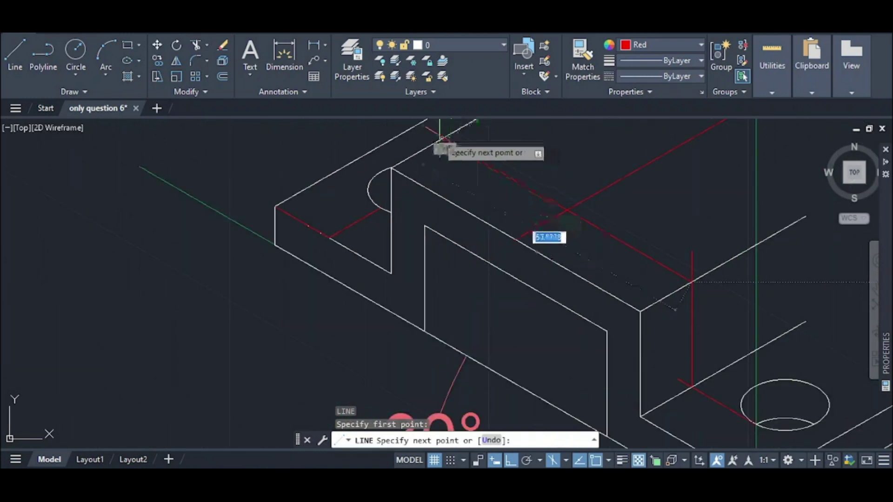
{"action": "key", "text": "Escape"}
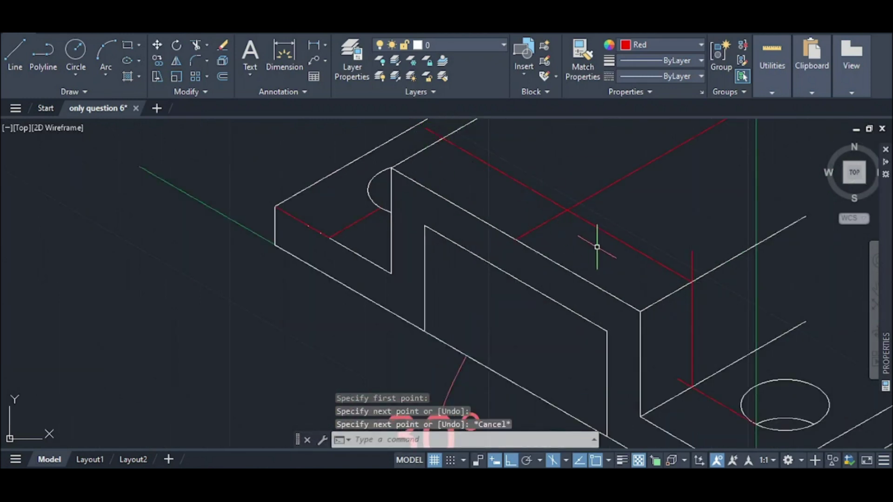
- Draw a 7.5-unit construction line along the front top edge, from the centre line's end towards the near hole
{"action": "scroll", "coordinate": [594, 253], "scroll_direction": "down", "scroll_amount": 4}
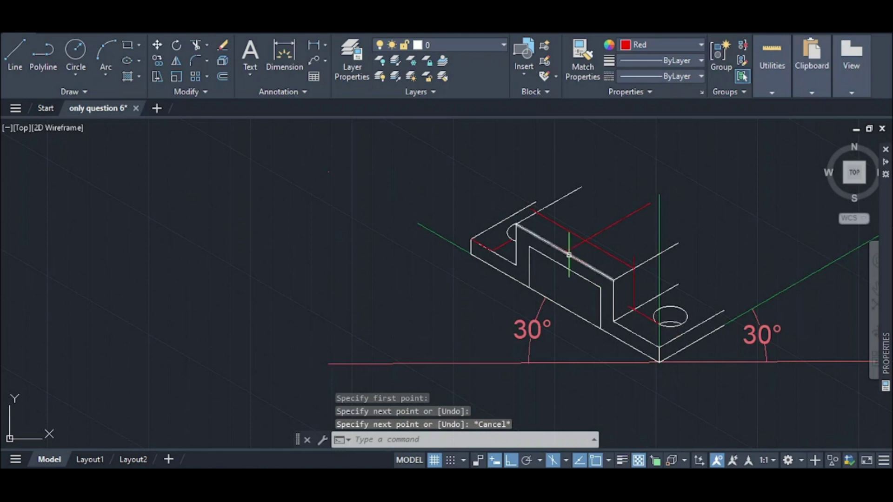
{"action": "scroll", "coordinate": [576, 263], "scroll_direction": "up", "scroll_amount": 3}
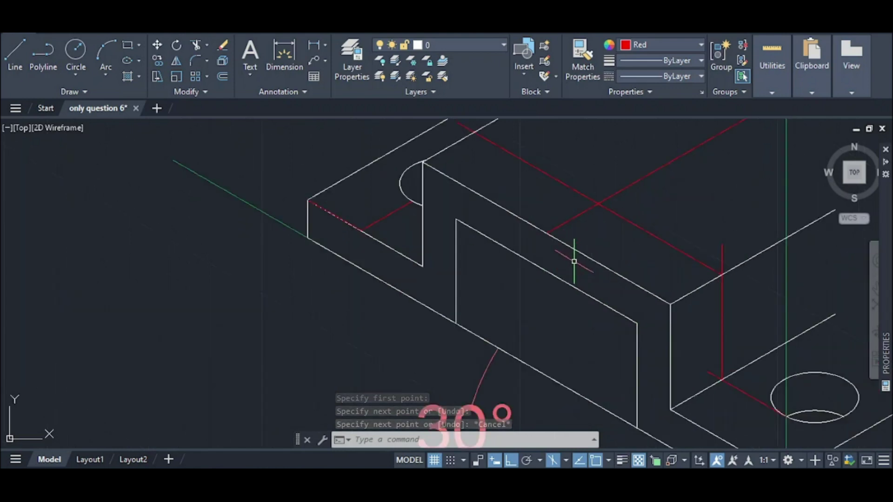
{"action": "type", "text": "l"}
{"action": "key", "text": "Return"}
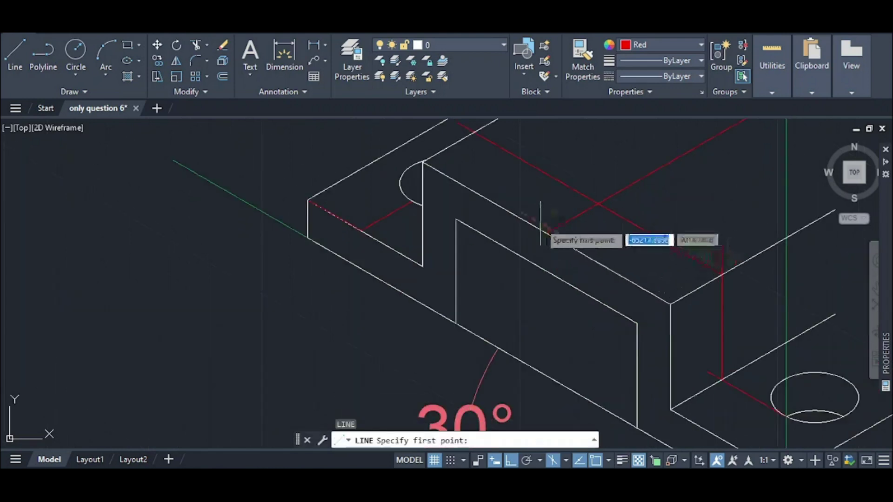
{"action": "left_click", "coordinate": [546, 234]}
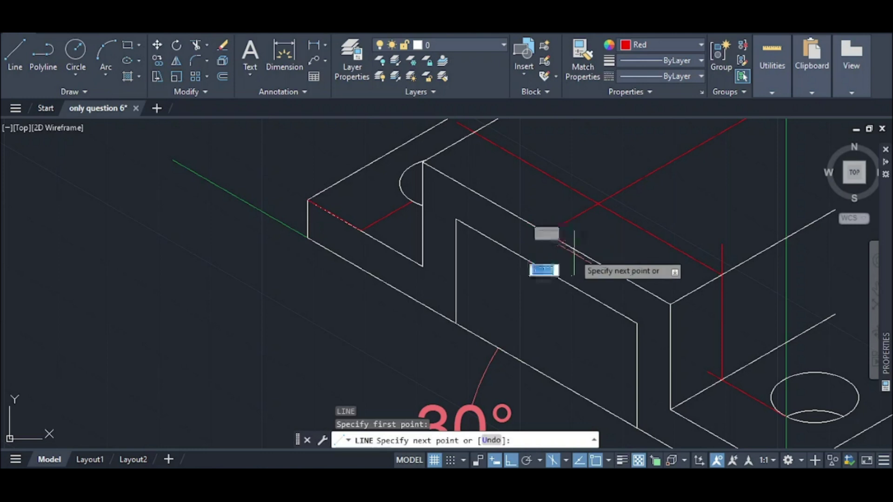
{"action": "type", "text": "75"}
{"action": "key", "text": "Return"}
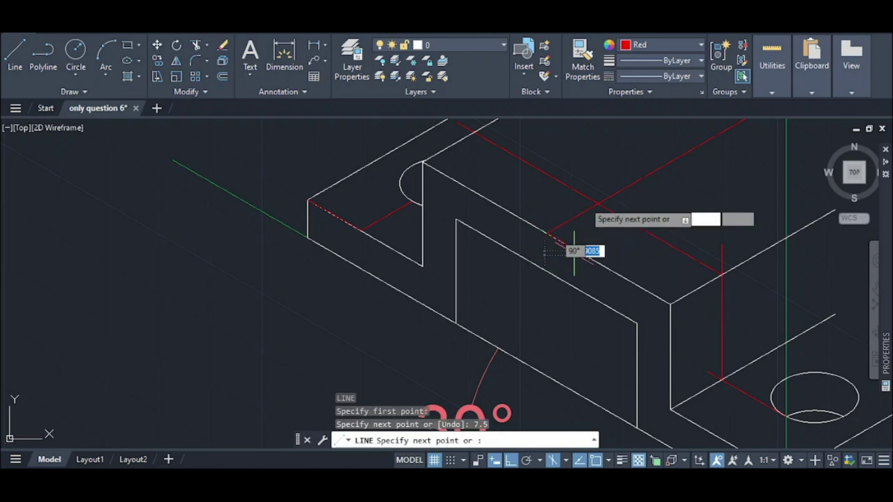
{"action": "key", "text": "Escape"}
- Draw a 7.5-unit construction line along the front top edge, from the centre line's end towards the far hole
{"action": "type", "text": "l"}
{"action": "key", "text": "Return"}
{"action": "left_click", "coordinate": [548, 230]}
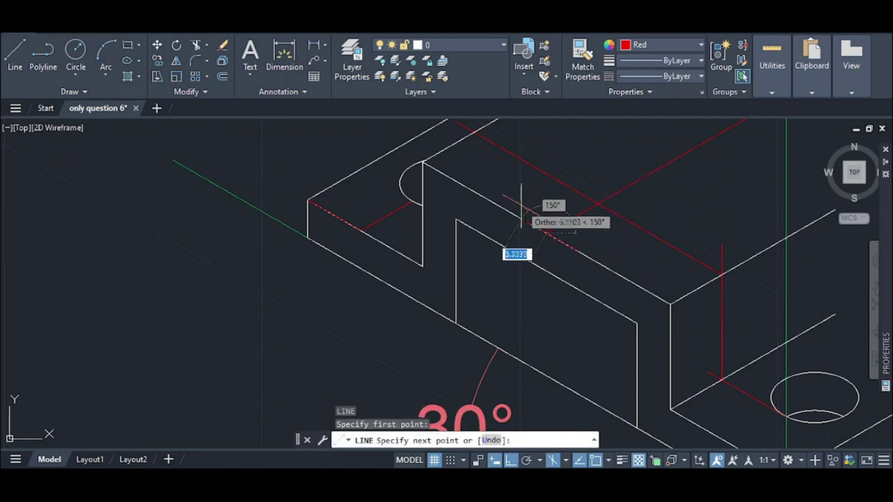
{"action": "type", "text": "7.5"}
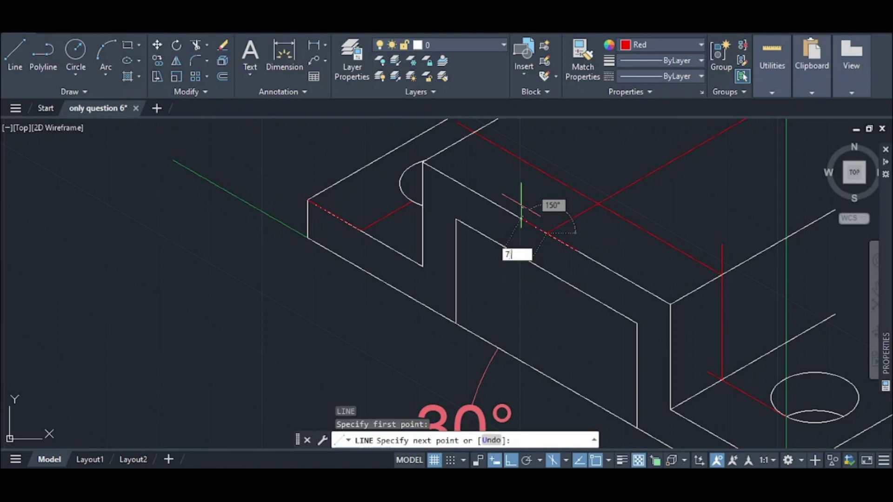
{"action": "key", "text": "Return"}
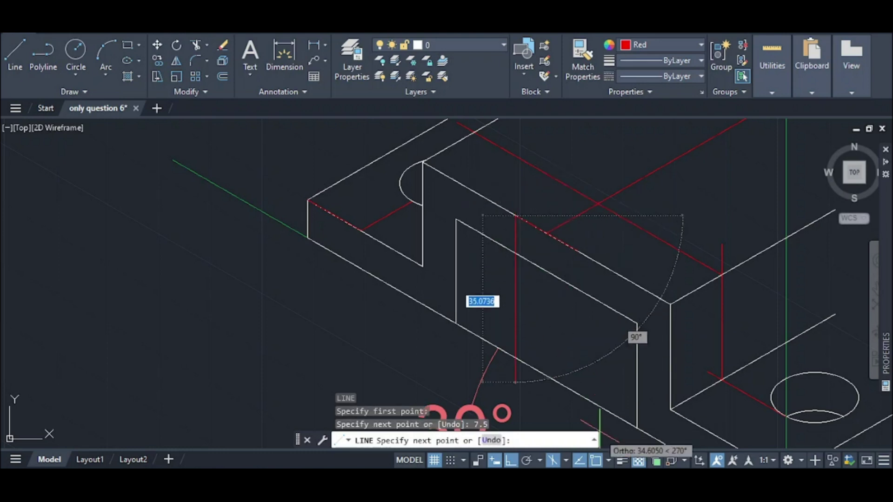
{"action": "key", "text": "Escape"}
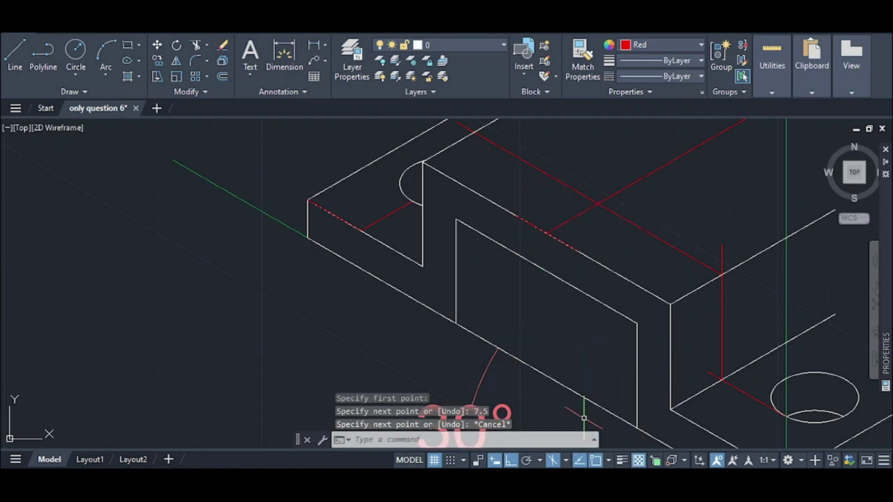
- Switch to the right isoplane and draw a 30° line about 28 units long across the top face from the near 7.5-unit line's end
{"action": "left_click", "coordinate": [567, 462]}
{"action": "left_click", "coordinate": [584, 439]}
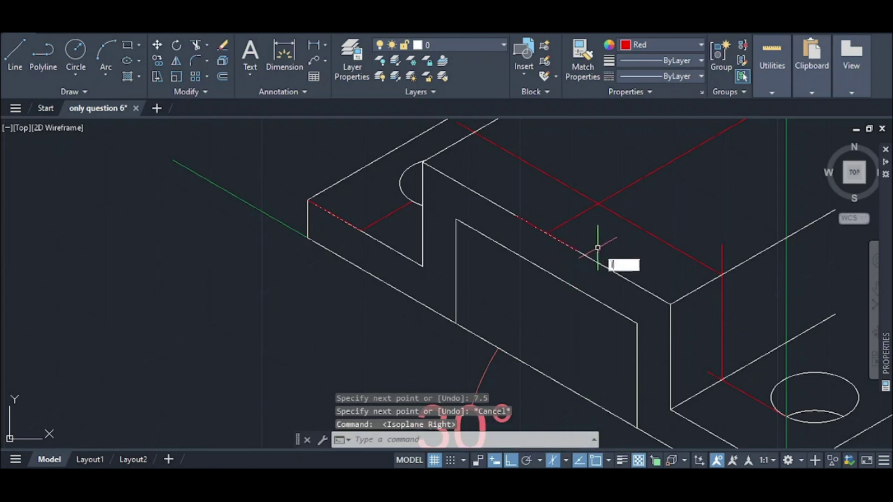
{"action": "type", "text": "l"}
{"action": "key", "text": "Return"}
{"action": "left_click", "coordinate": [576, 251]}
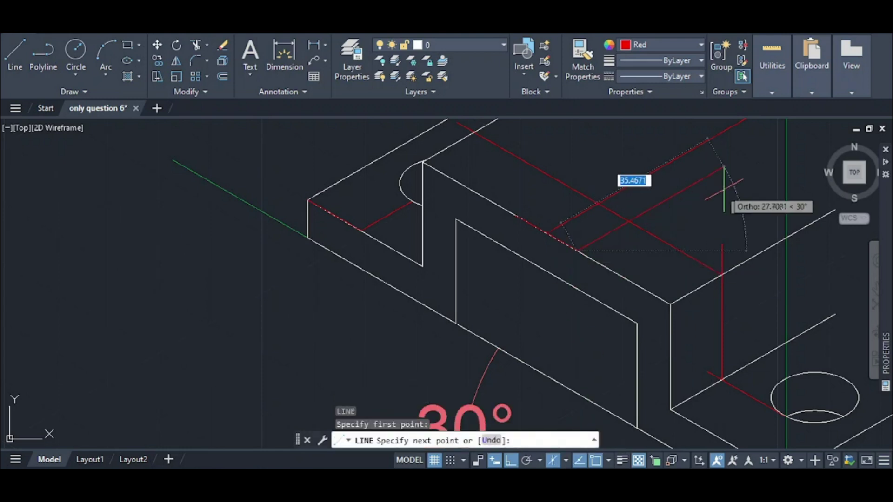
{"action": "left_click", "coordinate": [723, 188]}
{"action": "key", "text": "Escape"}
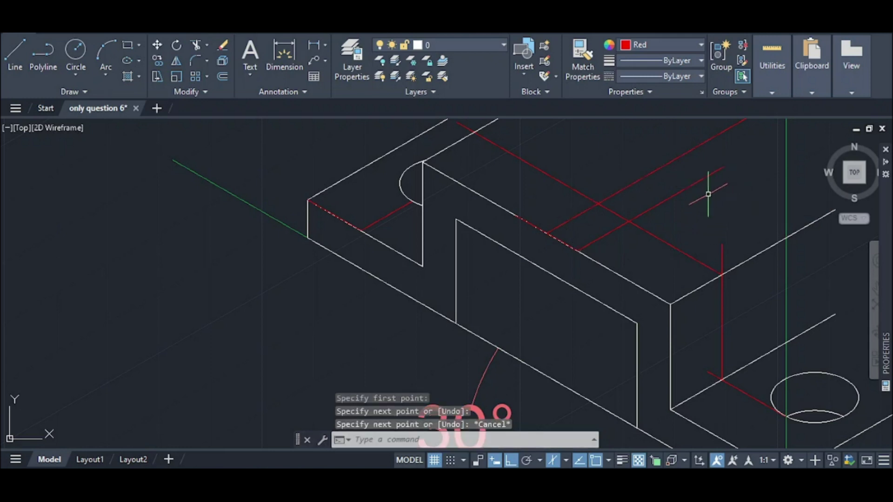
- Draw a parallel 30° line across the top face from the end of the far 7.5-unit line for the slot's other side
{"action": "type", "text": "l"}
{"action": "key", "text": "Return"}
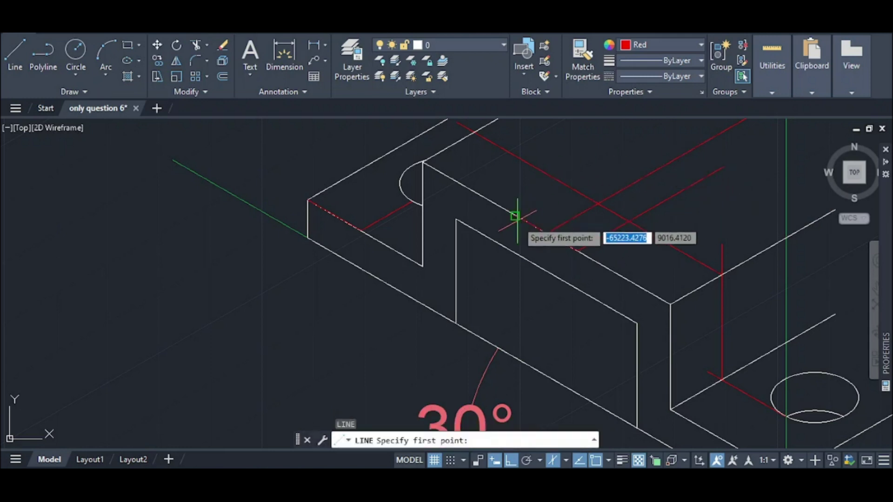
{"action": "left_click", "coordinate": [515, 216]}
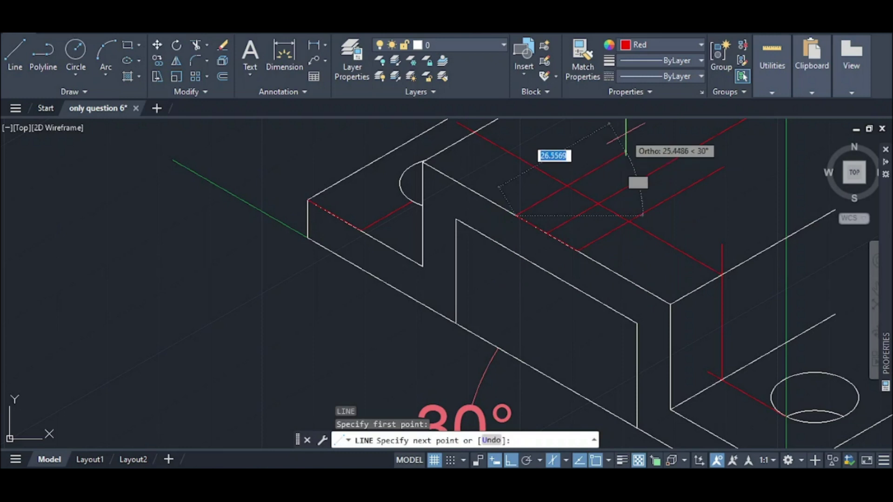
{"action": "left_click", "coordinate": [597, 146]}
{"action": "key", "text": "Escape"}
- Examine the slot's rounded end and centre position in the dimensioned reference views
{"action": "scroll", "coordinate": [594, 265], "scroll_direction": "down", "scroll_amount": 6}
{"action": "scroll", "coordinate": [593, 264], "scroll_direction": "down", "scroll_amount": 10}
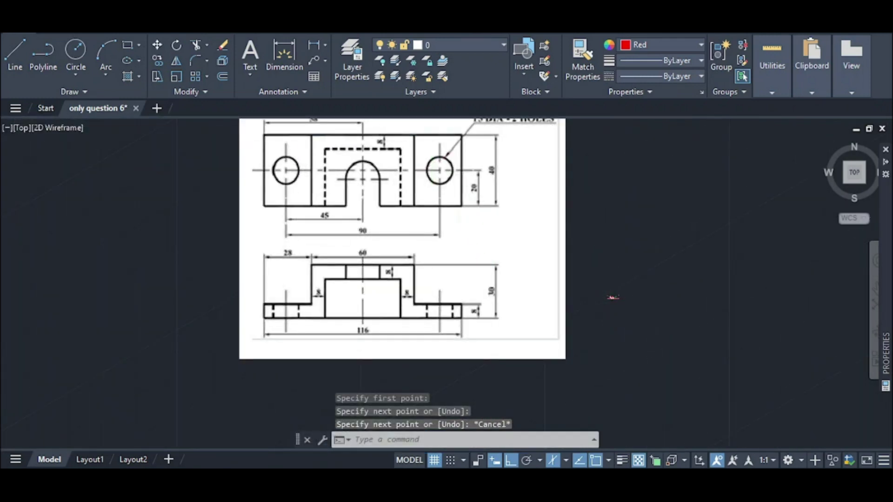
{"action": "scroll", "coordinate": [434, 165], "scroll_direction": "up", "scroll_amount": 2}
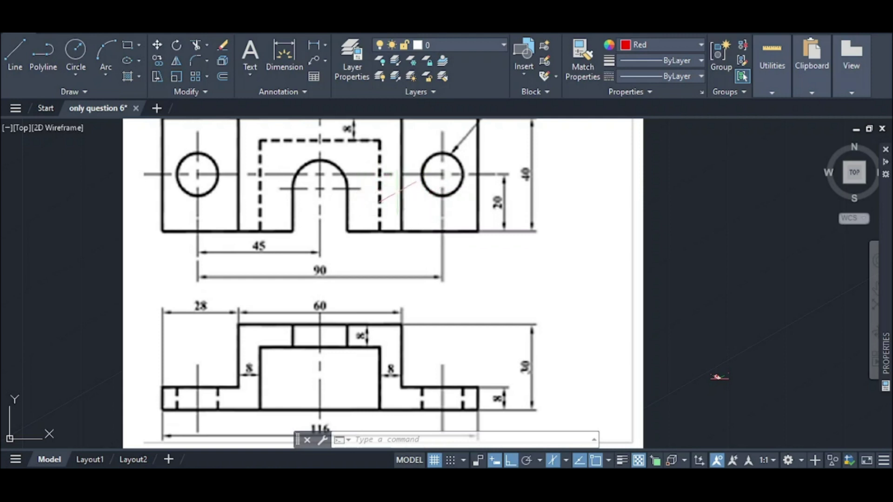
{"action": "scroll", "coordinate": [354, 207], "scroll_direction": "down", "scroll_amount": 2}
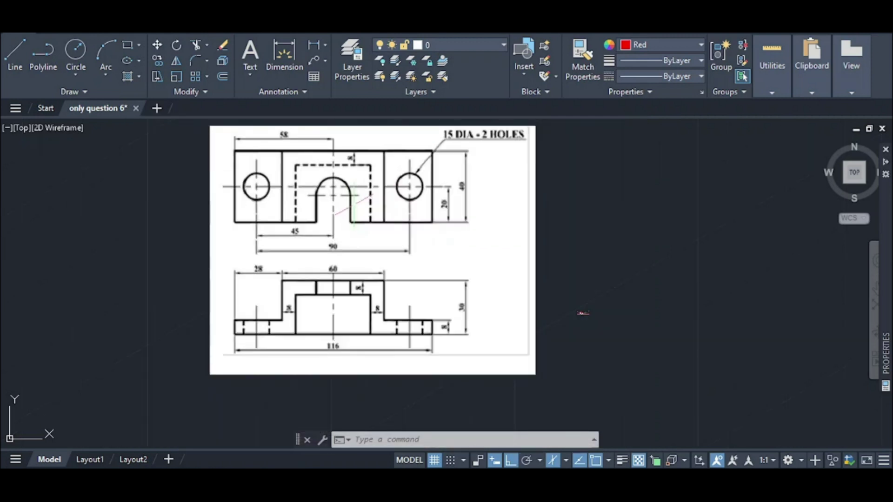
{"action": "scroll", "coordinate": [354, 205], "scroll_direction": "up", "scroll_amount": 2}
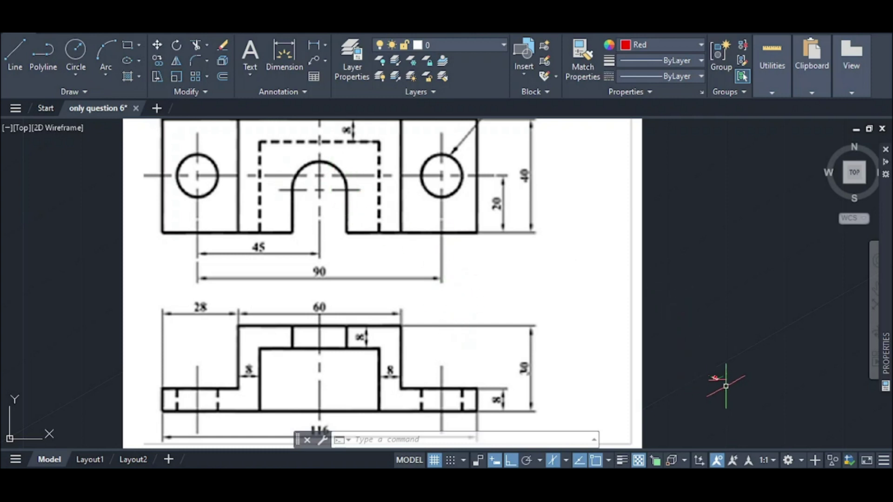
{"action": "scroll", "coordinate": [717, 377], "scroll_direction": "up", "scroll_amount": 12}
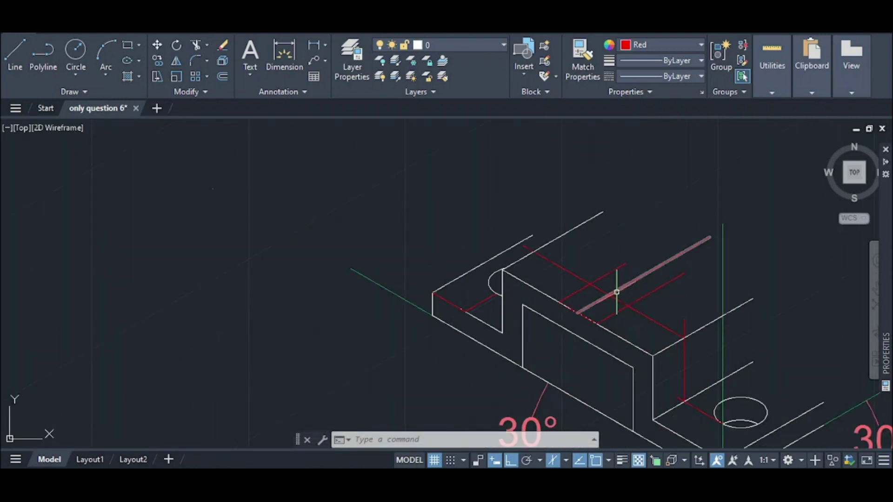
- Switch to the top isoplane and draw an isocircle of radius 7.7 where the centre lines cross on the raised block's top face
{"action": "type", "text": "l"}
{"action": "key", "text": "Return"}
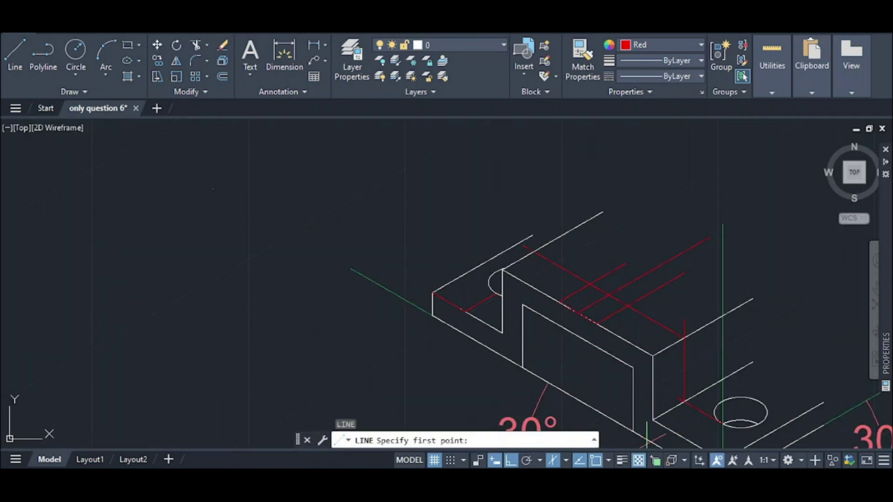
{"action": "left_click", "coordinate": [565, 461]}
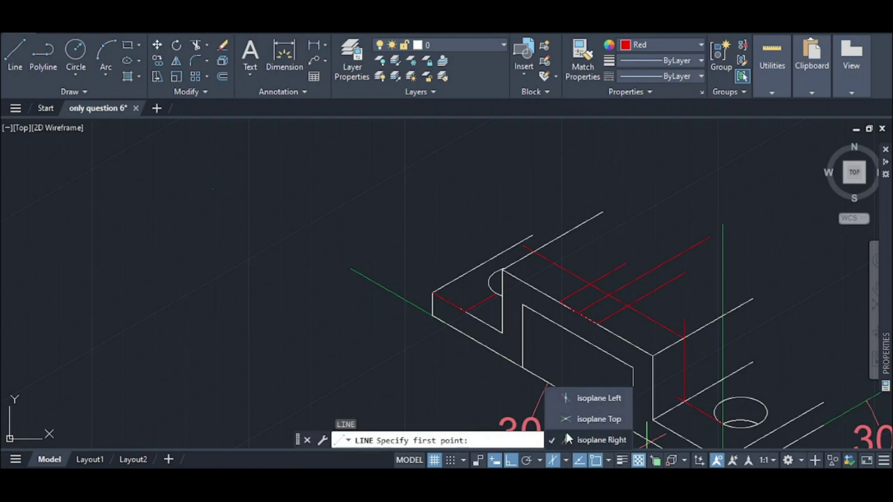
{"action": "left_click", "coordinate": [565, 418]}
{"action": "key", "text": "Escape"}
{"action": "type", "text": "el"}
{"action": "key", "text": "Return"}
{"action": "type", "text": "i"}
{"action": "key", "text": "Return"}
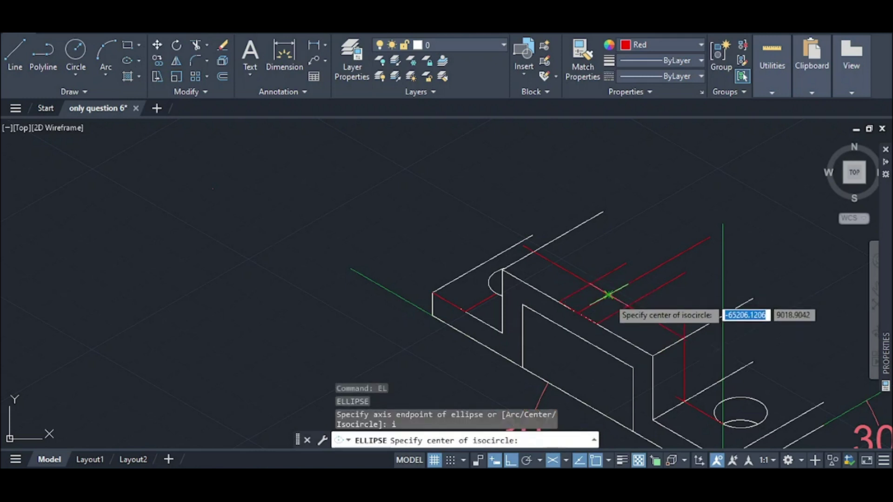
{"action": "left_click", "coordinate": [606, 297]}
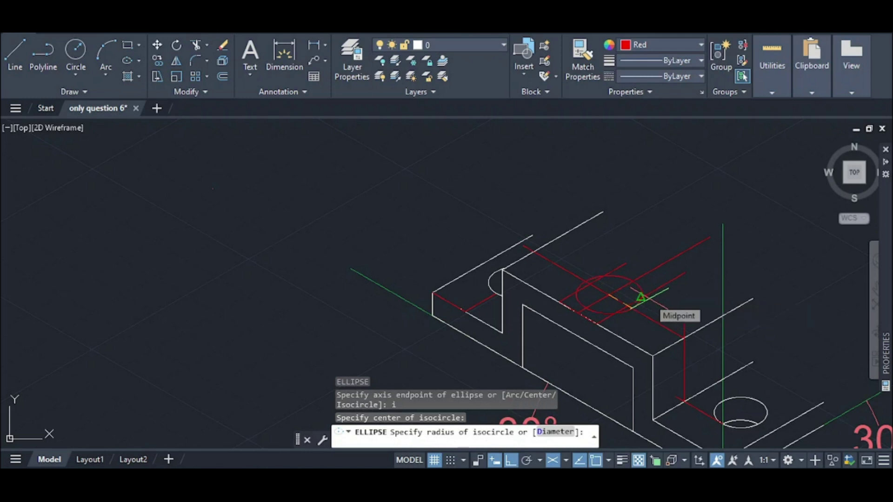
{"action": "type", "text": "7.7"}
{"action": "key", "text": "Return"}
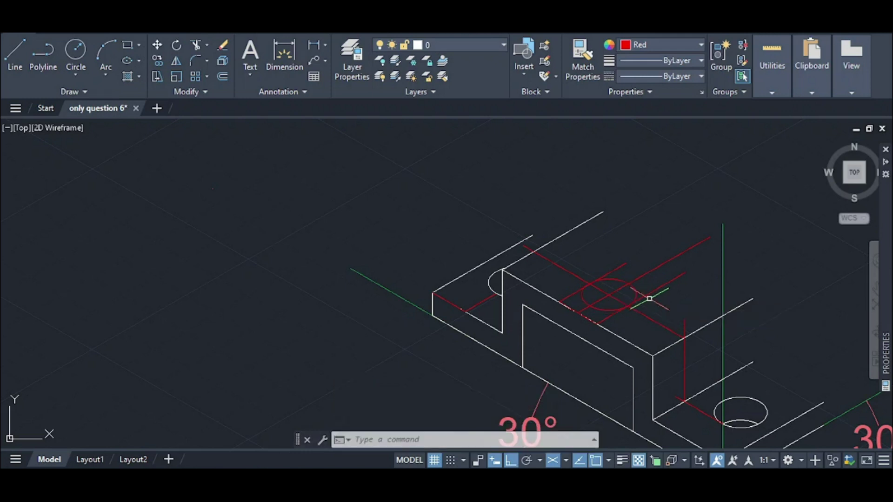
{"action": "key", "text": "Escape"}
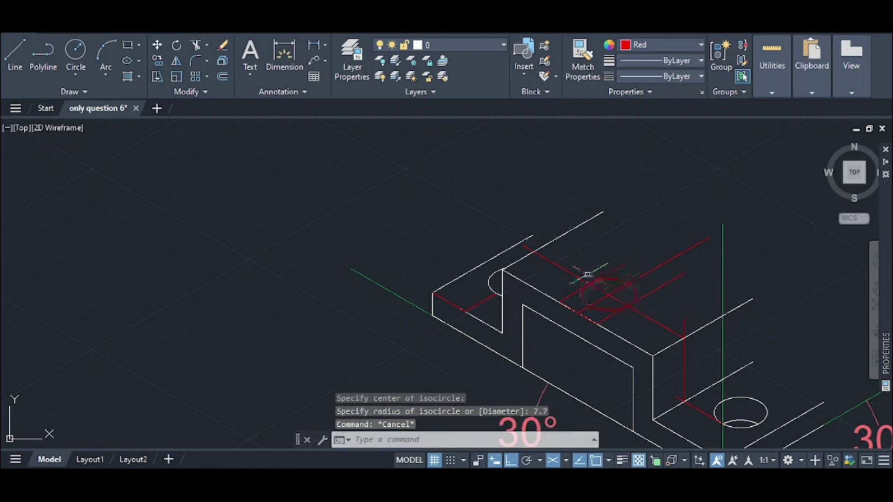
- Trim the construction lines that extend beyond the isocircle on the top face
{"action": "key", "text": "Return"}
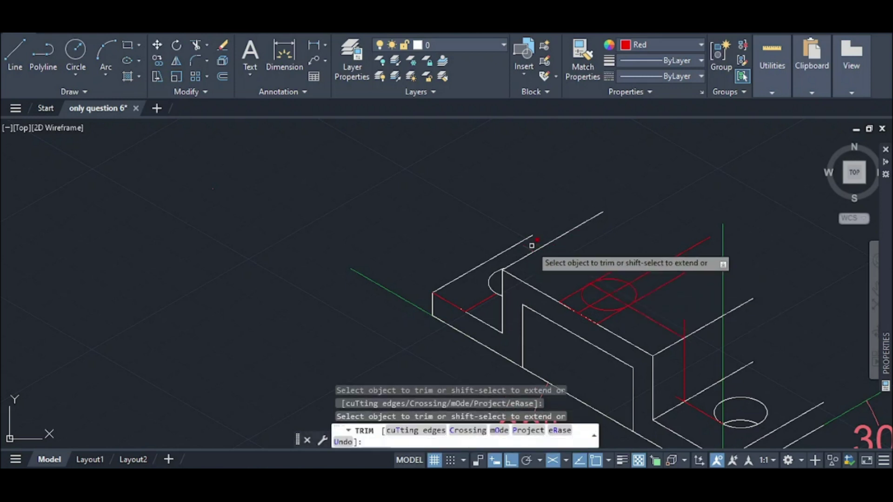
{"action": "left_click", "coordinate": [525, 247]}
{"action": "left_click", "coordinate": [602, 271]}
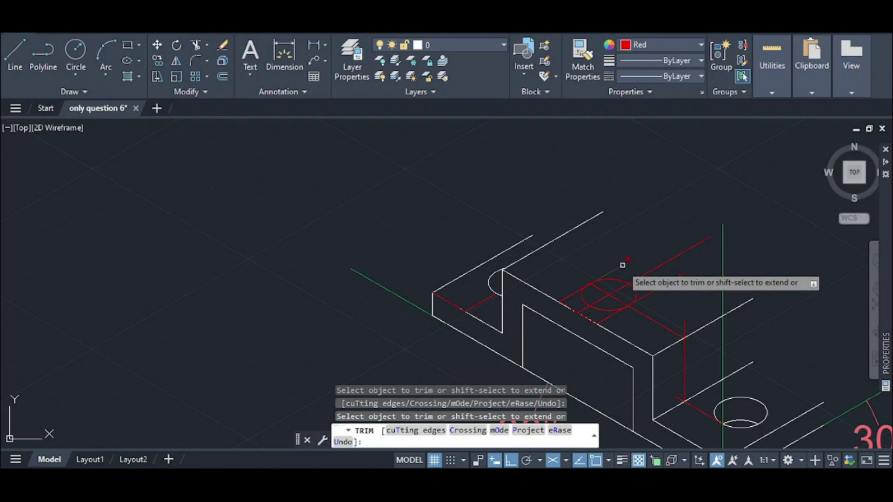
{"action": "left_click", "coordinate": [660, 263]}
{"action": "left_click", "coordinate": [664, 287]}
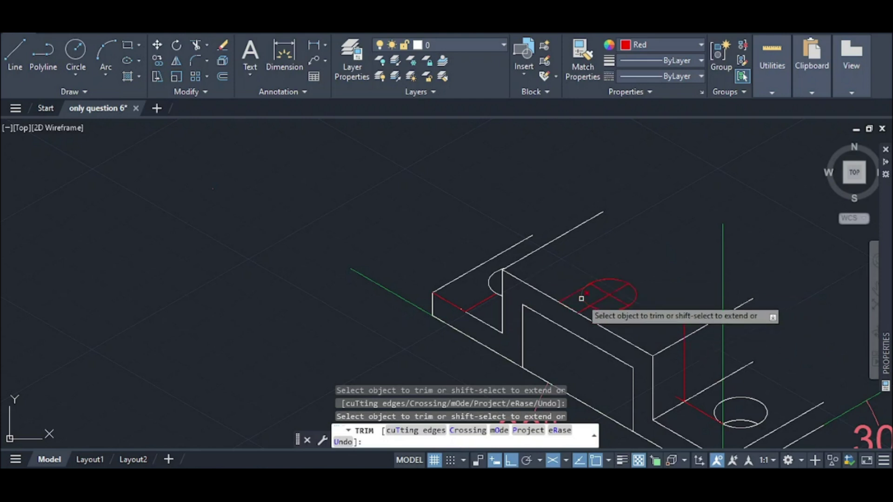
- Trim the centre line and the isocircle's front half between the two slot sides
{"action": "scroll", "coordinate": [580, 307], "scroll_direction": "up", "scroll_amount": 4}
{"action": "left_click_drag", "start_coordinate": [583, 321], "coordinate": [594, 335]}
{"action": "left_click", "coordinate": [625, 305]}
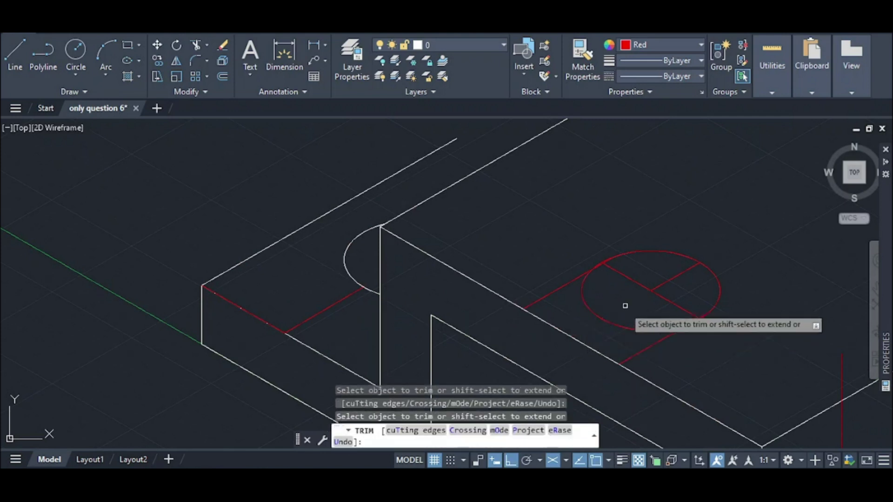
{"action": "left_click", "coordinate": [593, 313]}
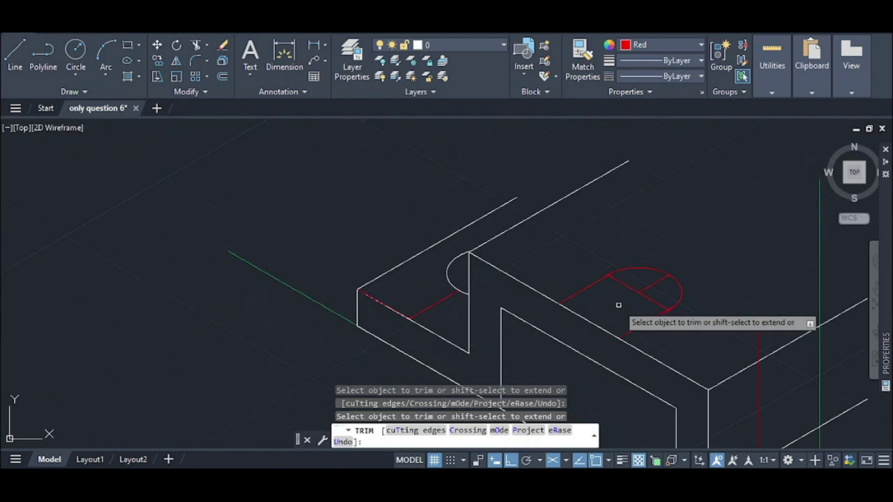
- Trim the small overlaps where the slot's side lines meet the rounded end
{"action": "scroll", "coordinate": [719, 332], "scroll_direction": "up", "scroll_amount": 2}
{"action": "scroll", "coordinate": [697, 309], "scroll_direction": "up", "scroll_amount": 4}
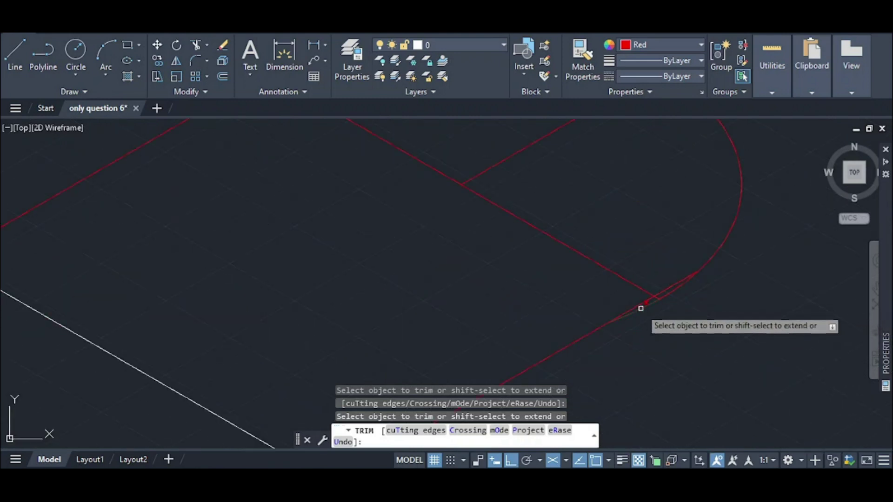
{"action": "scroll", "coordinate": [607, 283], "scroll_direction": "down", "scroll_amount": 5}
{"action": "scroll", "coordinate": [553, 213], "scroll_direction": "up", "scroll_amount": 5}
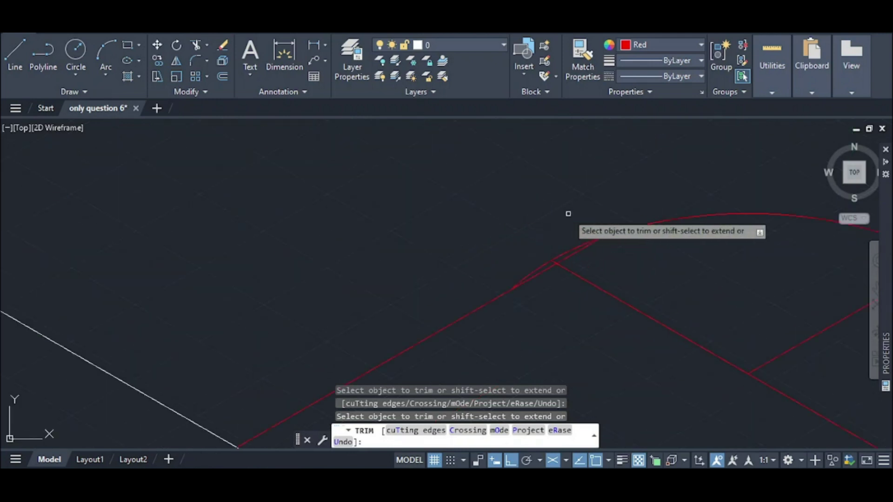
{"action": "left_click", "coordinate": [560, 324]}
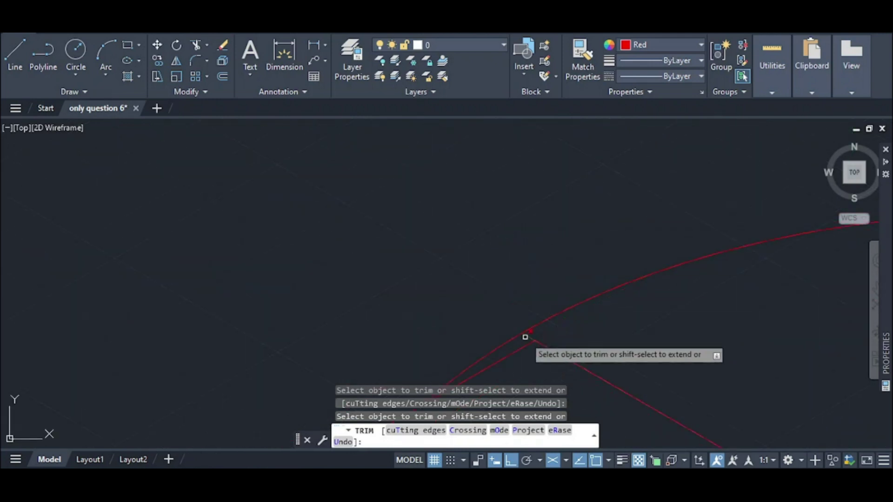
{"action": "scroll", "coordinate": [520, 350], "scroll_direction": "down", "scroll_amount": 5}
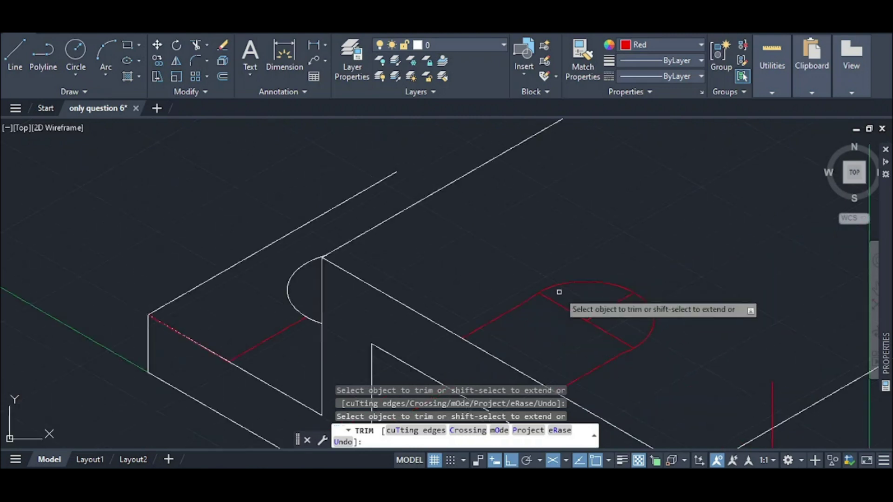
{"action": "scroll", "coordinate": [673, 277], "scroll_direction": "down", "scroll_amount": 2}
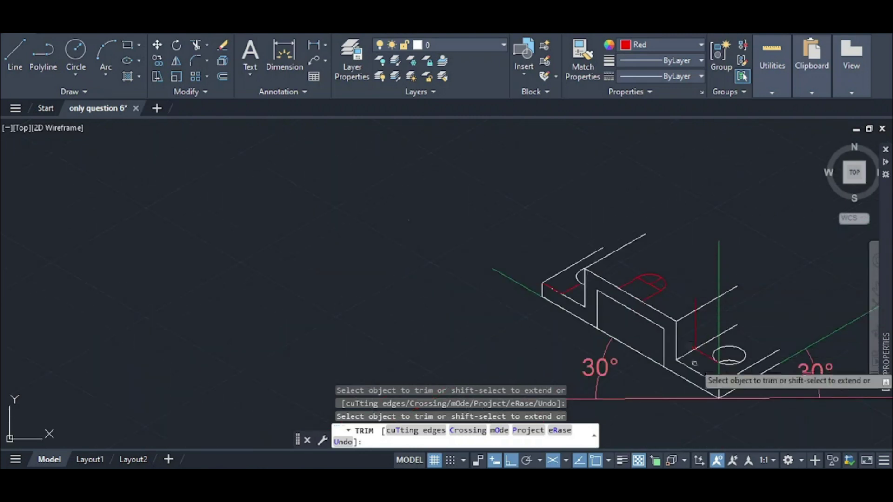
{"action": "scroll", "coordinate": [729, 368], "scroll_direction": "up", "scroll_amount": 4}
{"action": "key", "text": "Escape"}
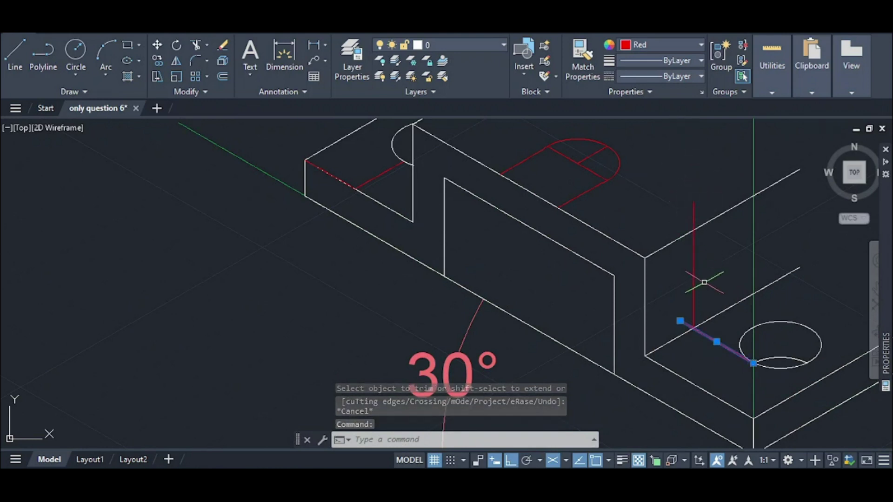
- Erase the two leftover construction lines beside the near hole and the centre lines inside the slot
{"action": "left_click", "coordinate": [693, 256]}
{"action": "key", "text": "Delete"}
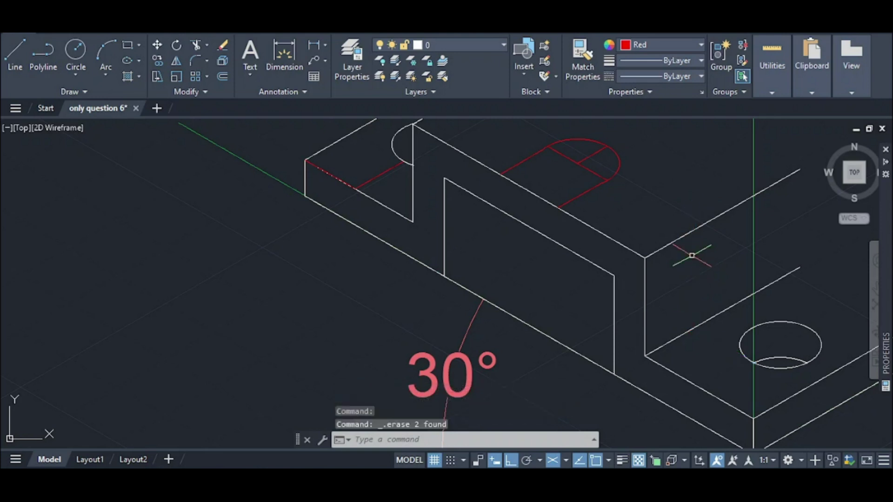
{"action": "scroll", "coordinate": [688, 253], "scroll_direction": "down", "scroll_amount": 4}
{"action": "scroll", "coordinate": [589, 176], "scroll_direction": "up", "scroll_amount": 4}
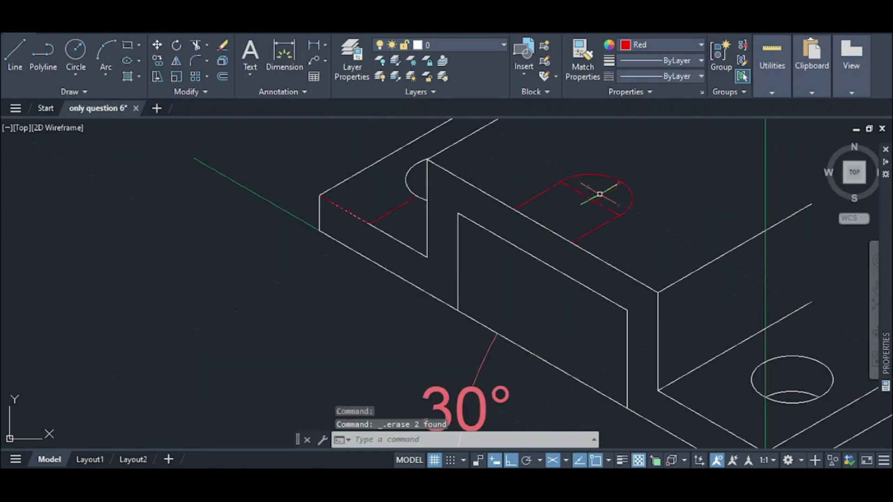
{"action": "key", "text": "Delete"}
{"action": "key", "text": "Delete"}
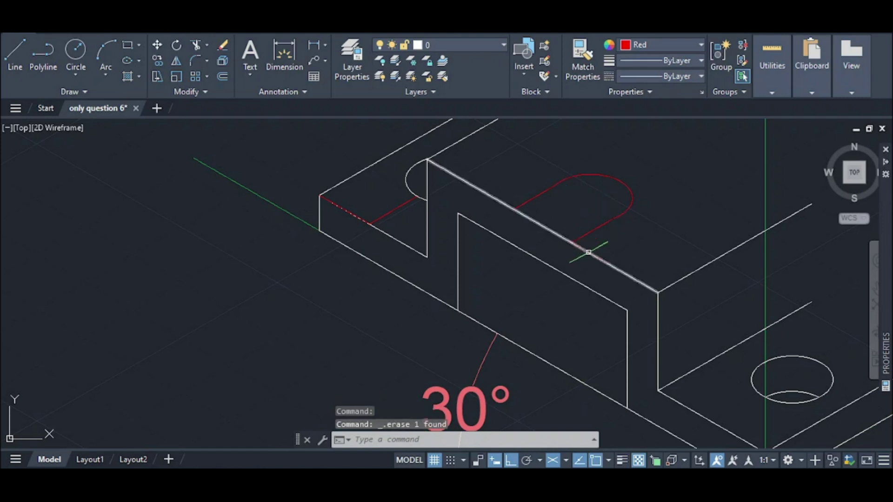
- Change the colour of the slot's side lines and rounded end to ByBlock
{"action": "left_click", "coordinate": [588, 233]}
{"action": "left_click", "coordinate": [660, 45]}
{"action": "left_click", "coordinate": [647, 73]}
{"action": "key", "text": "Escape"}
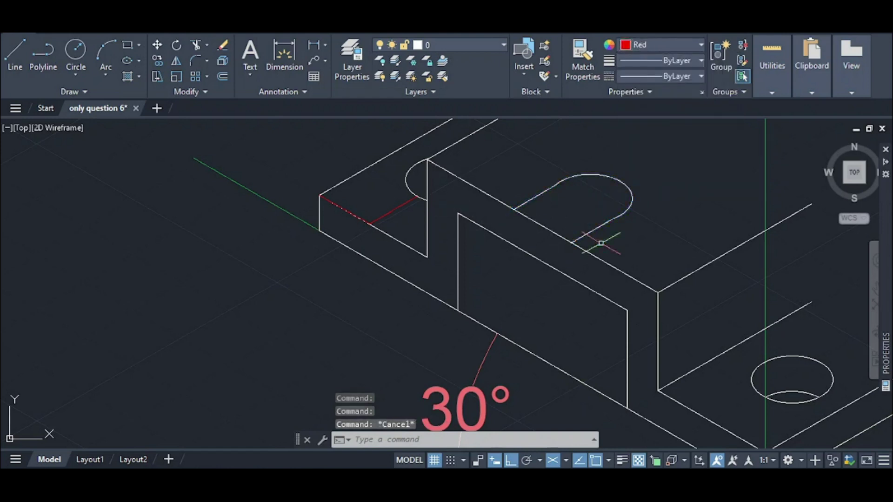
- Using the right isoplane and ByBlock colour, draw a vertical line down from the slot's near front corner past the recess's top edge
{"action": "scroll", "coordinate": [600, 293], "scroll_direction": "down", "scroll_amount": 8}
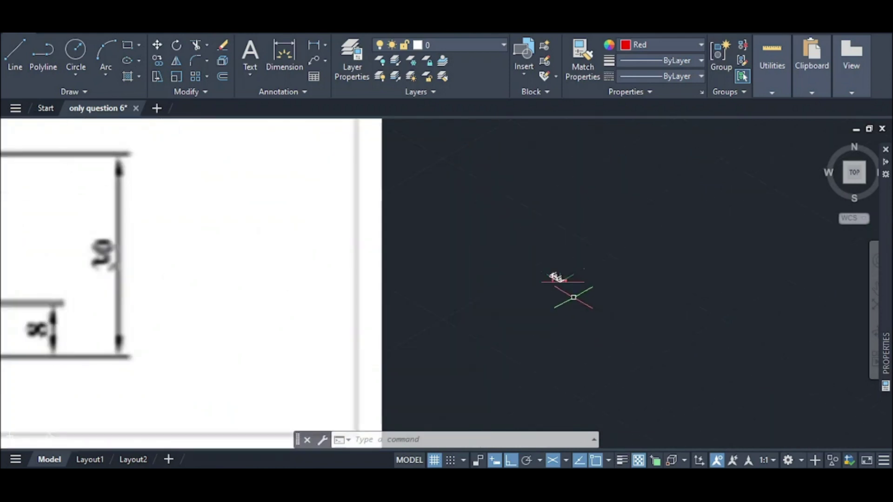
{"action": "scroll", "coordinate": [576, 291], "scroll_direction": "up", "scroll_amount": 8}
{"action": "scroll", "coordinate": [628, 307], "scroll_direction": "up", "scroll_amount": 5}
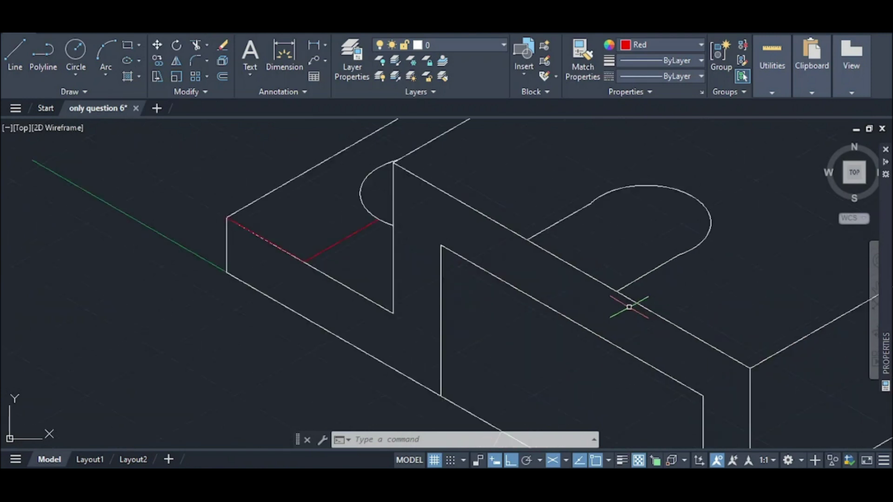
{"action": "key", "text": "Return"}
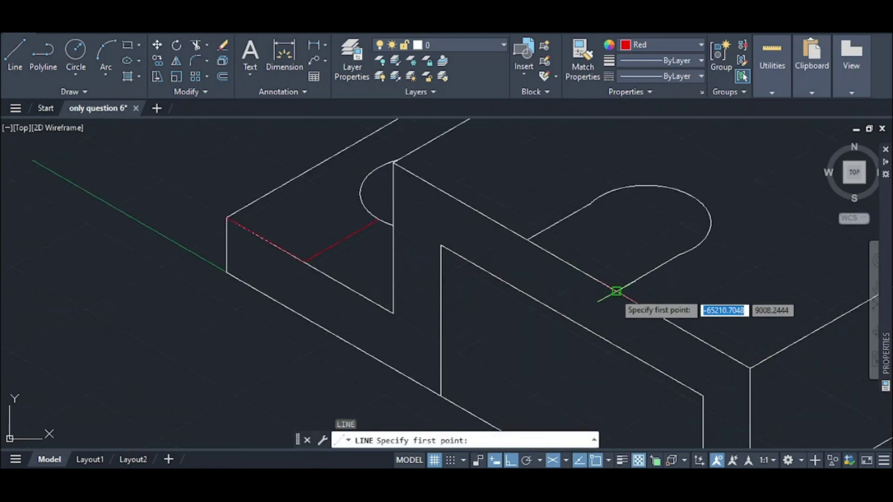
{"action": "left_click", "coordinate": [616, 292]}
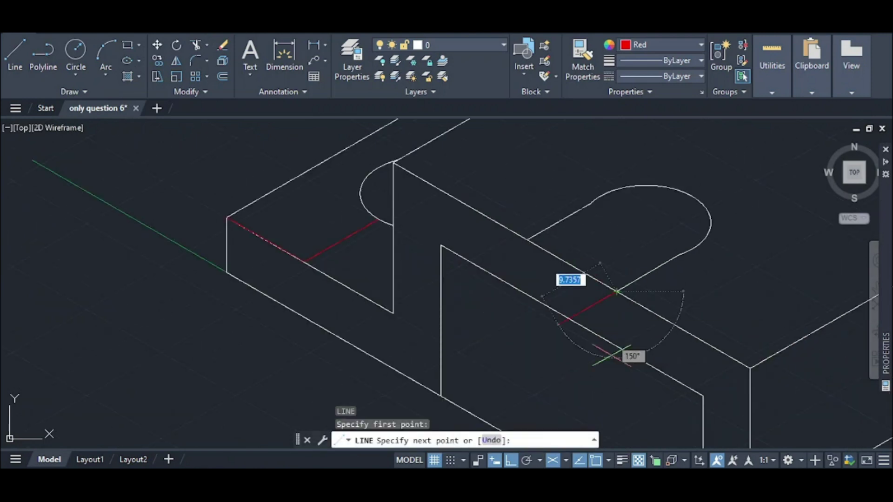
{"action": "left_click", "coordinate": [574, 460]}
{"action": "left_click", "coordinate": [575, 461]}
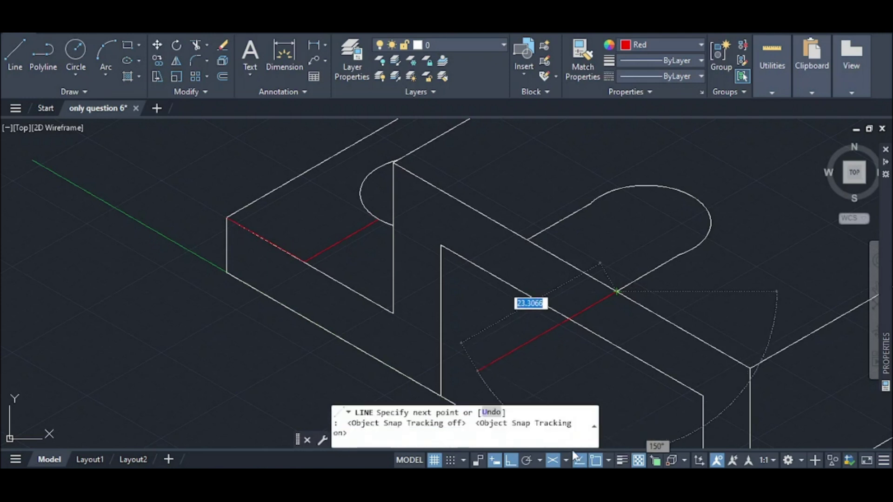
{"action": "left_click", "coordinate": [566, 460]}
{"action": "left_click", "coordinate": [604, 441]}
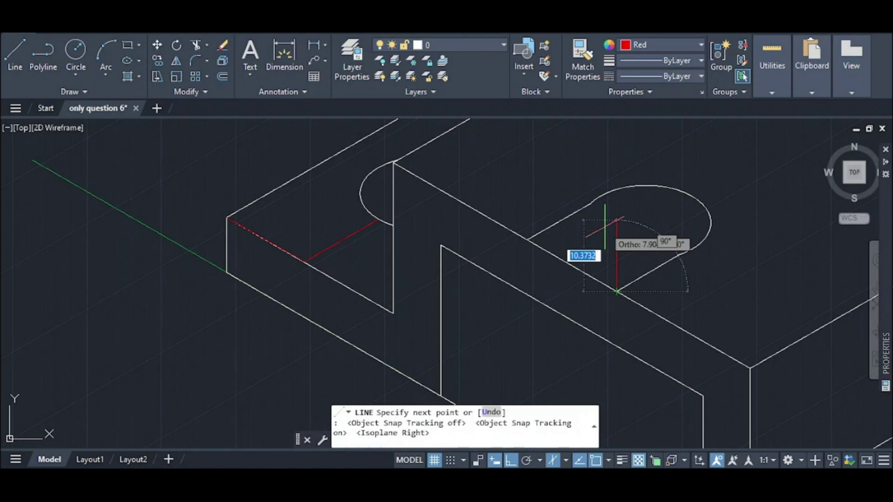
{"action": "left_click", "coordinate": [660, 45]}
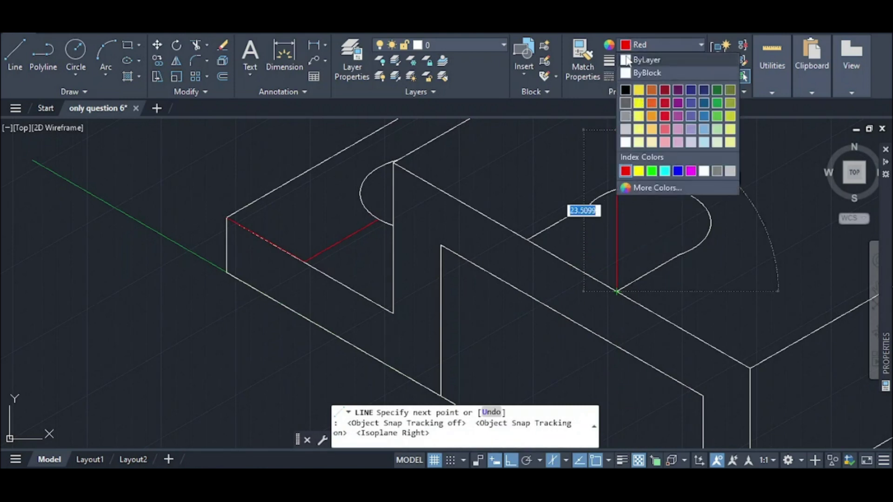
{"action": "left_click", "coordinate": [644, 74]}
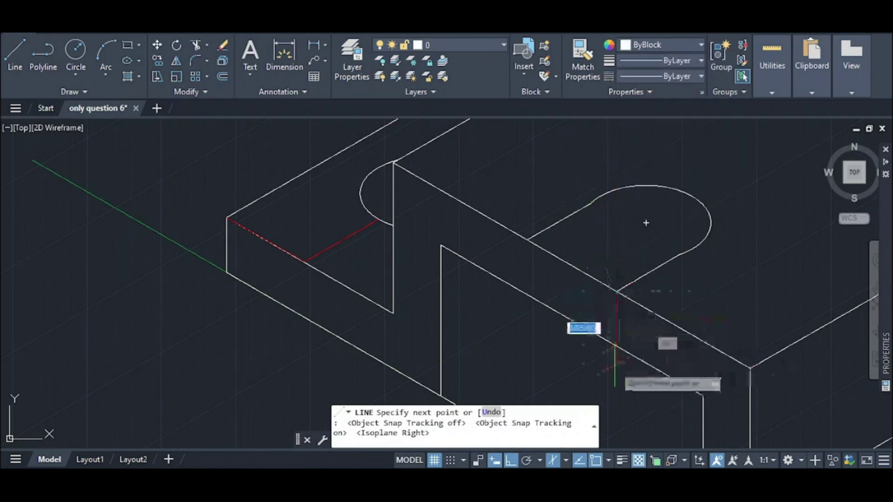
{"action": "key", "text": "Escape"}
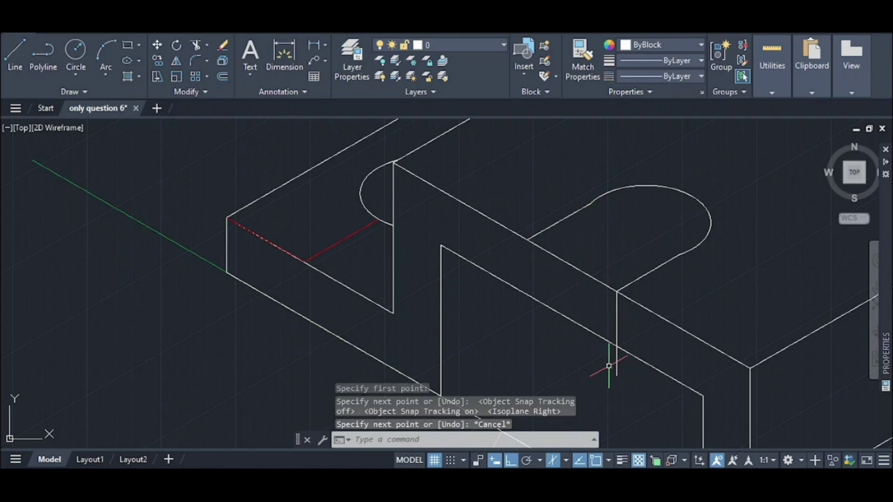
- Draw a vertical line down from the slot's other front corner past the recess's top edge
{"action": "key", "text": "Return"}
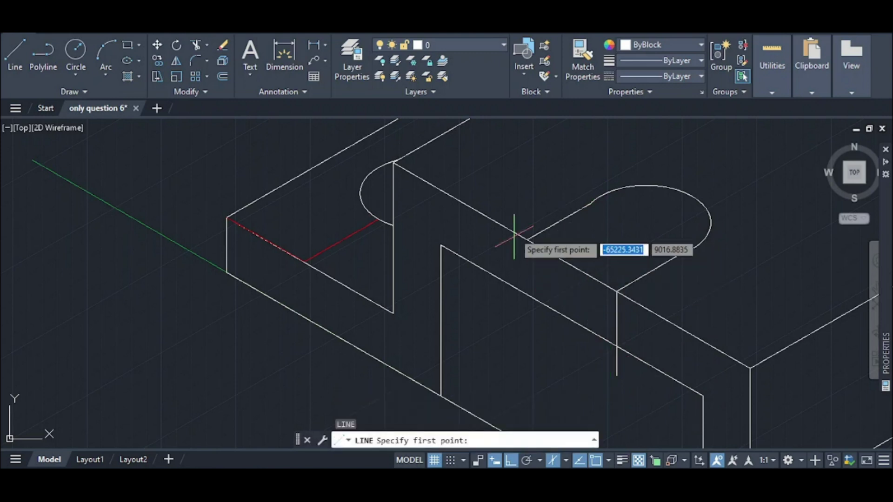
{"action": "left_click", "coordinate": [527, 240]}
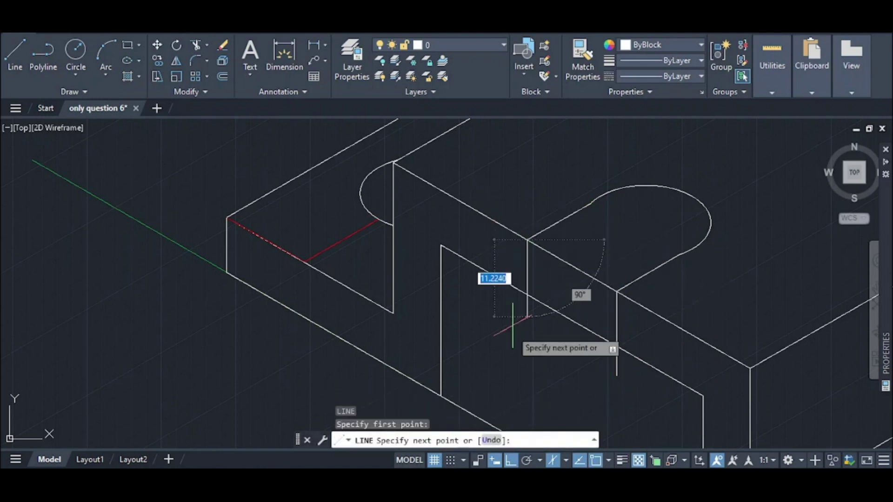
{"action": "left_click", "coordinate": [511, 360]}
{"action": "key", "text": "Escape"}
- Trim both vertical lines at the recess's top edge and remove the two front edges crossing the slot opening
{"action": "type", "text": "trim"}
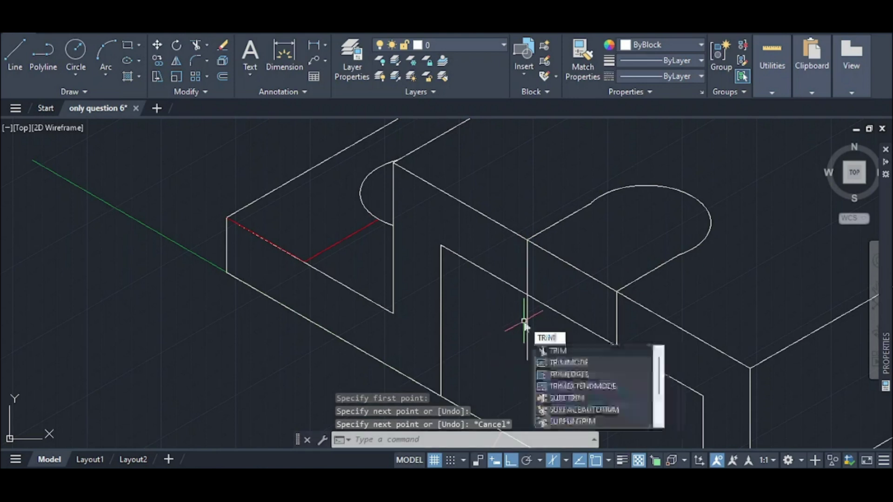
{"action": "key", "text": "Return"}
{"action": "left_click", "coordinate": [523, 321]}
{"action": "left_click", "coordinate": [633, 369]}
{"action": "key", "text": "Return"}
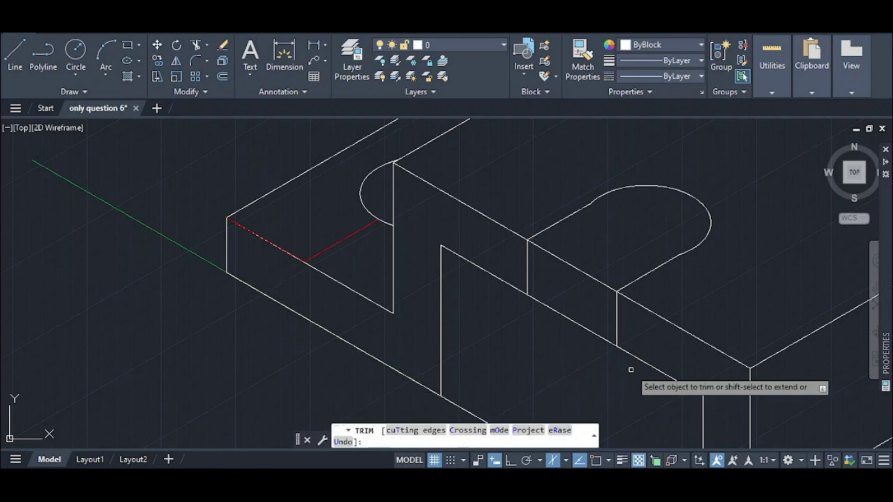
{"action": "left_click", "coordinate": [562, 345]}
{"action": "left_click", "coordinate": [582, 263]}
{"action": "key", "text": "Return"}
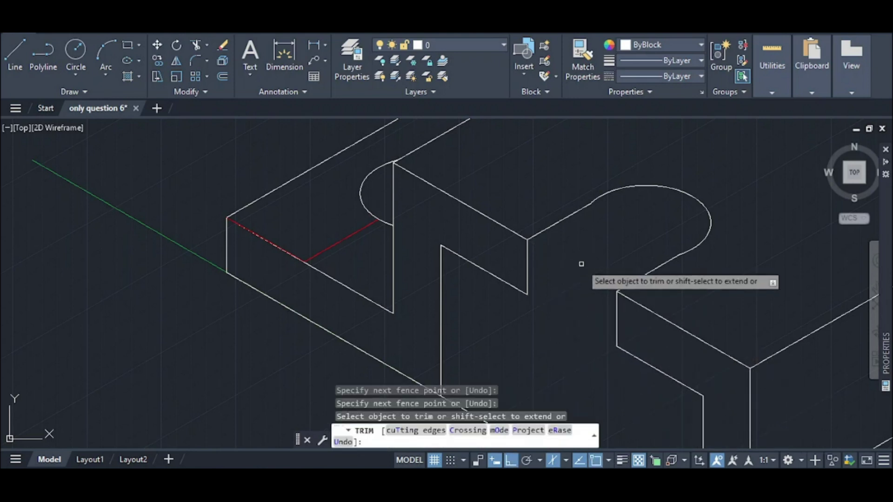
{"action": "key", "text": "Escape"}
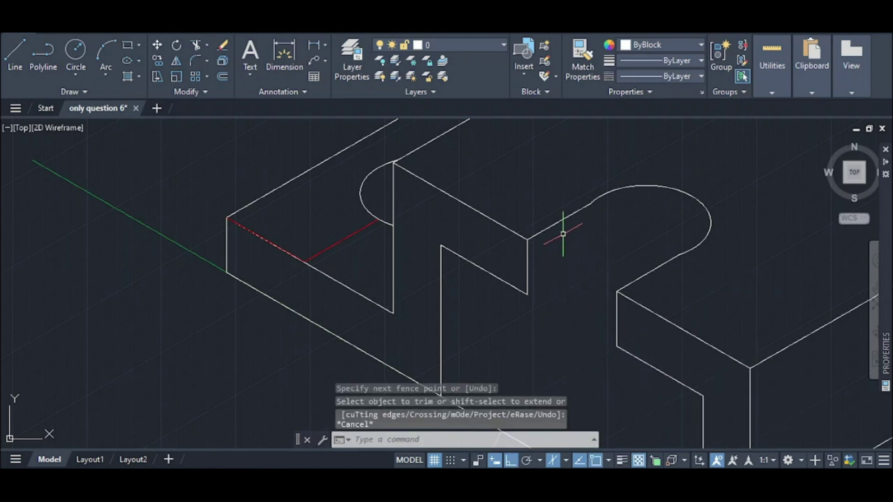
{"action": "key", "text": "Escape"}
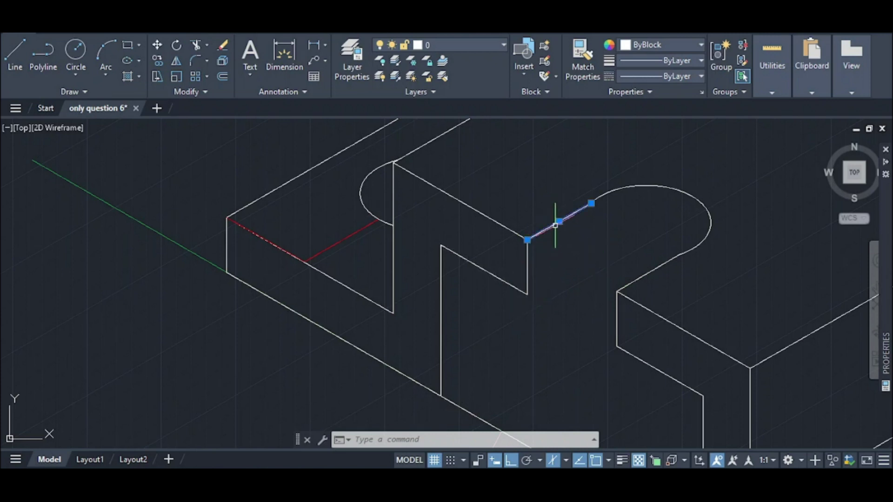
- Copy the slot's far side line and rounded end from the upper front corner to the lower end of its vertical edge
{"action": "left_click", "coordinate": [662, 184]}
{"action": "left_click", "coordinate": [652, 187]}
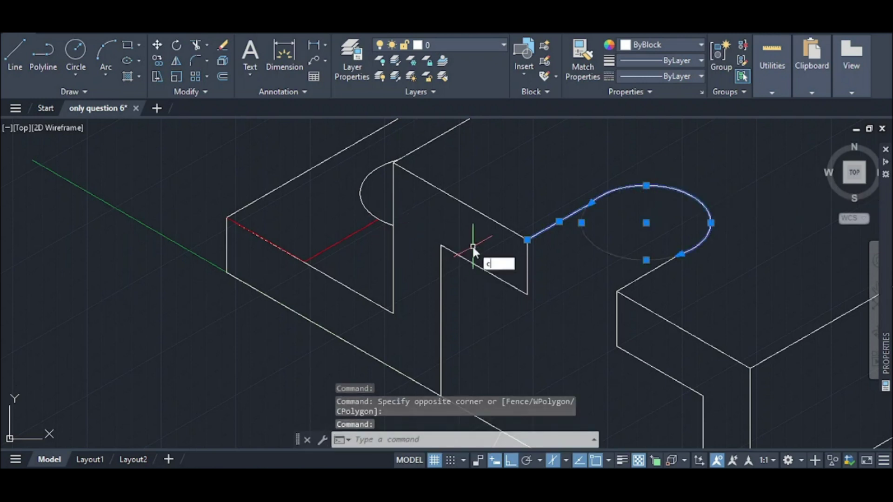
{"action": "key", "text": "Return"}
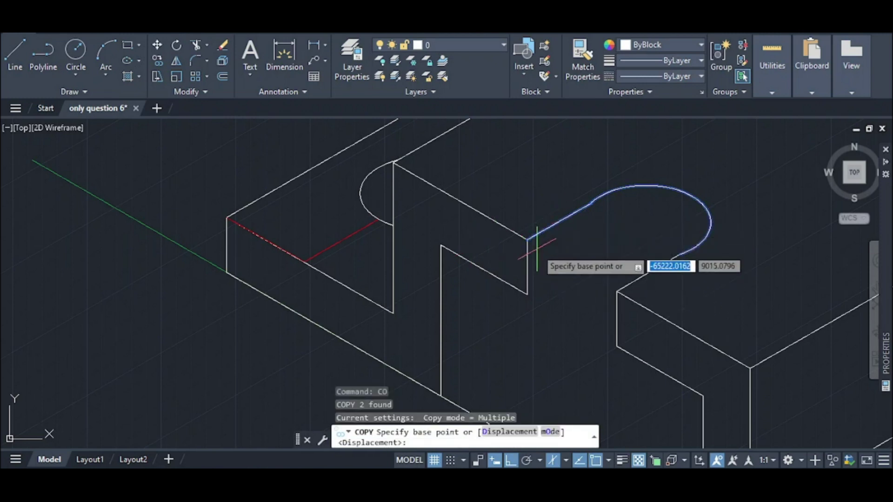
{"action": "left_click", "coordinate": [528, 239]}
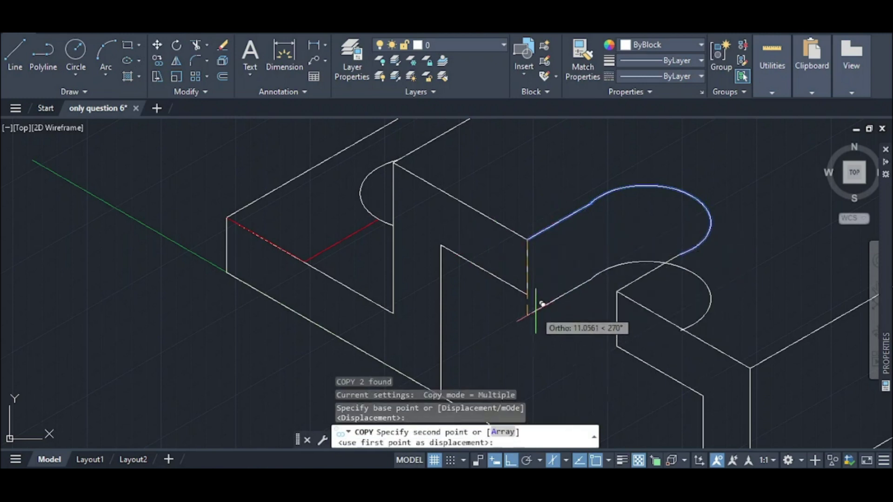
{"action": "left_click", "coordinate": [527, 294]}
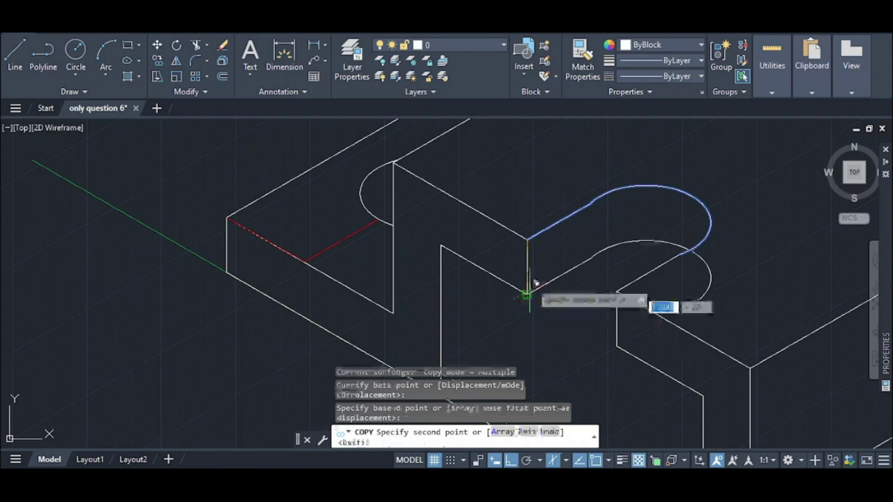
{"action": "key", "text": "Escape"}
- Trim the part of the copied arc that lies beyond the slot's upper outline
{"action": "type", "text": "f"}
{"action": "type", "text": "rim"}
{"action": "key", "text": "Return"}
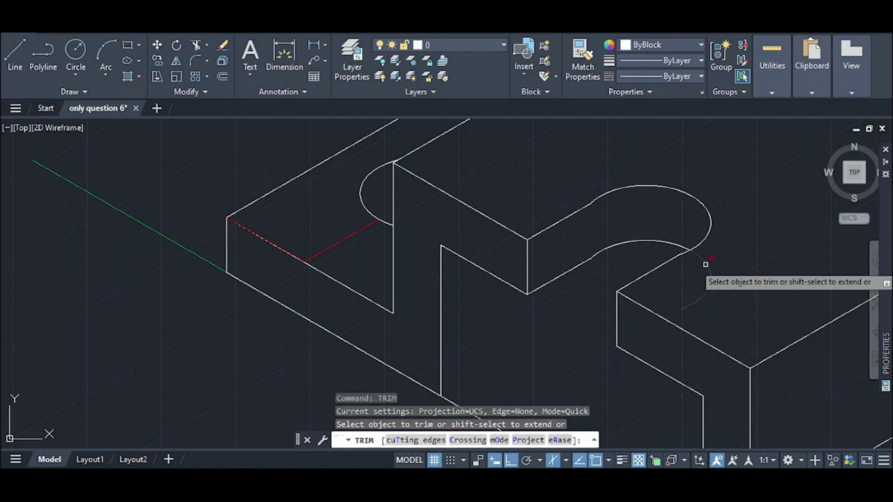
{"action": "key", "text": "Escape"}
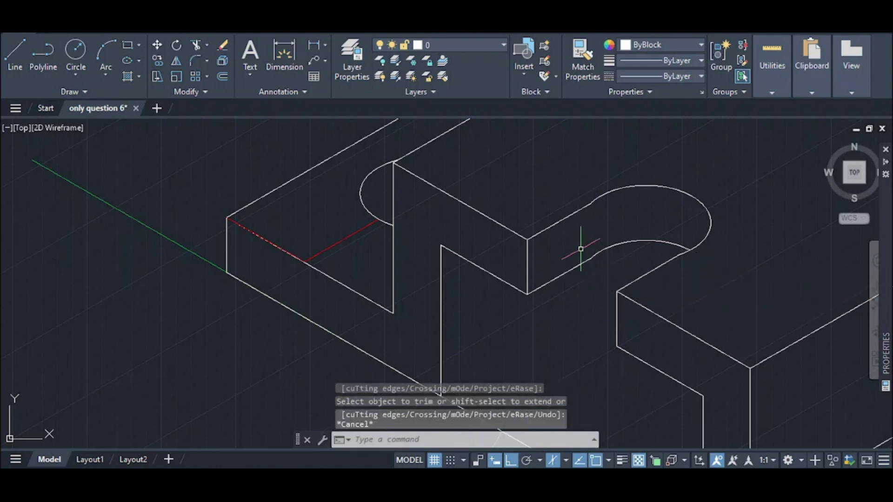
- Draw a 30° receding line from the recess's lower inner corner past the slot's near front corner
{"action": "scroll", "coordinate": [585, 264], "scroll_direction": "down", "scroll_amount": 4}
{"action": "scroll", "coordinate": [523, 327], "scroll_direction": "up", "scroll_amount": 3}
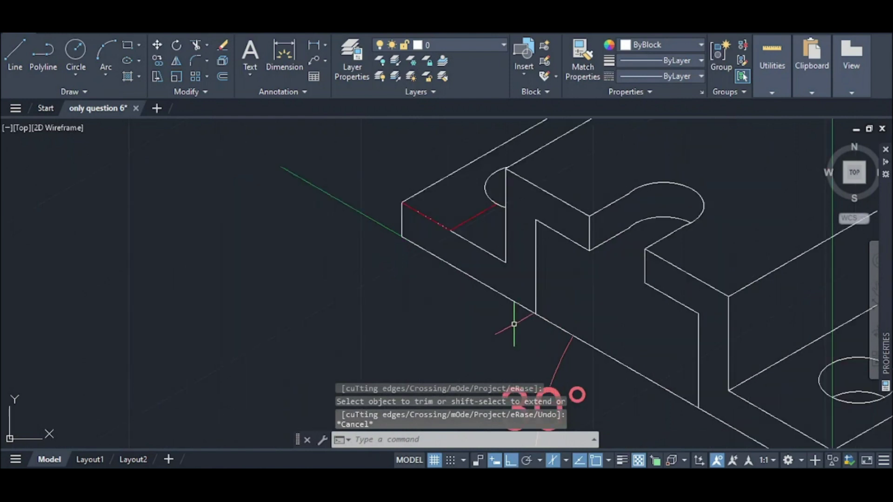
{"action": "key", "text": "Return"}
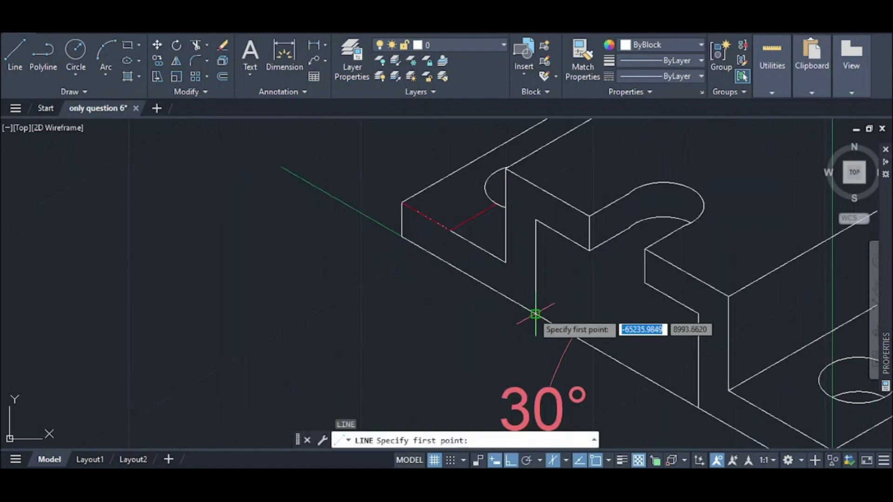
{"action": "left_click", "coordinate": [536, 314]}
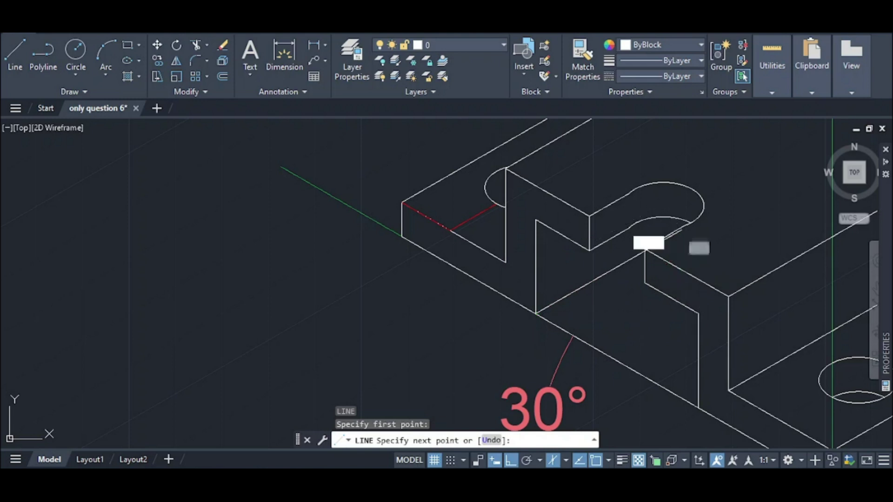
{"action": "left_click", "coordinate": [681, 243]}
{"action": "key", "text": "Escape"}
- Trim the receding floor line where it runs beyond the slot's near front corner
{"action": "scroll", "coordinate": [681, 243], "scroll_direction": "up", "scroll_amount": 4}
{"action": "scroll", "coordinate": [667, 216], "scroll_direction": "up", "scroll_amount": 2}
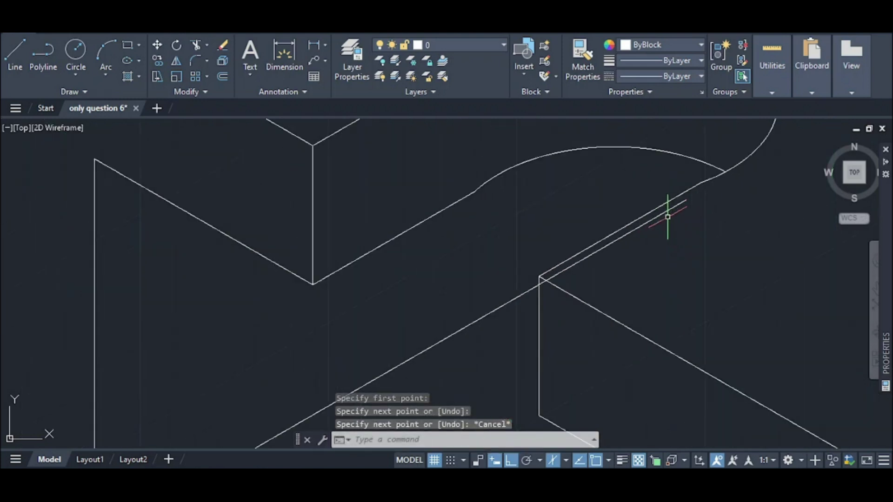
{"action": "key", "text": "Return"}
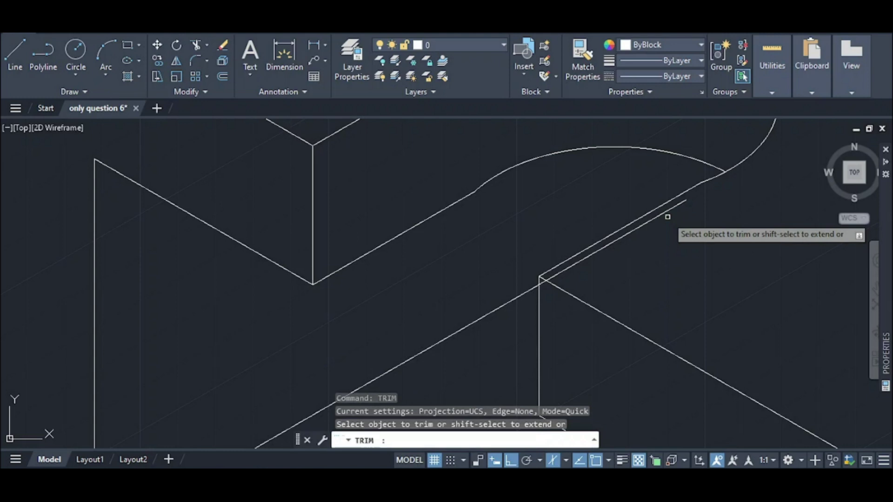
{"action": "left_click", "coordinate": [660, 216]}
{"action": "scroll", "coordinate": [649, 249], "scroll_direction": "down", "scroll_amount": 3}
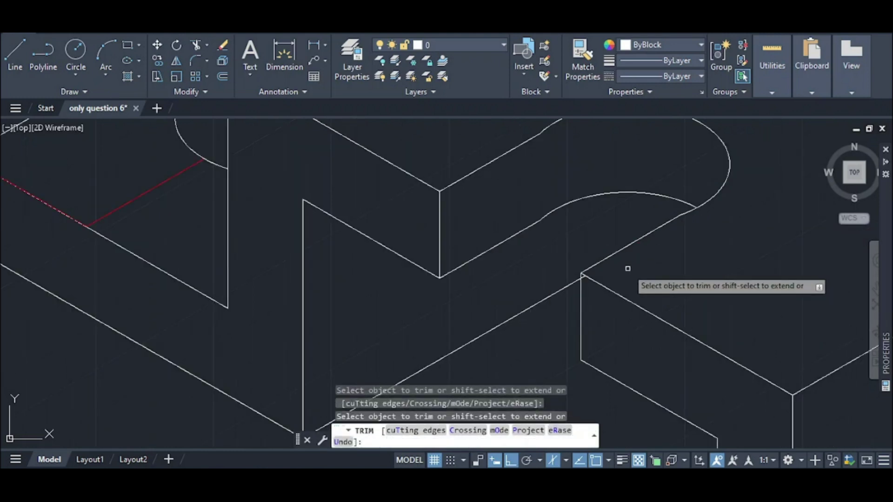
{"action": "scroll", "coordinate": [570, 284], "scroll_direction": "up", "scroll_amount": 5}
{"action": "left_click", "coordinate": [558, 265]}
{"action": "scroll", "coordinate": [573, 298], "scroll_direction": "down", "scroll_amount": 3}
{"action": "key", "text": "Escape"}
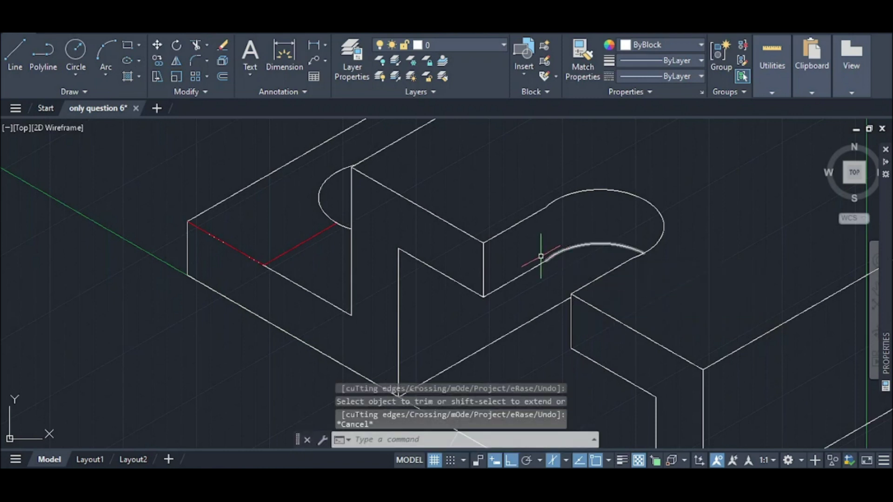
- Draw a vertical line about 12 units long down from where the slot's lower side line meets the arc, crossing the floor line
{"action": "scroll", "coordinate": [578, 352], "scroll_direction": "up", "scroll_amount": 2}
{"action": "type", "text": "l"}
{"action": "key", "text": "Return"}
{"action": "left_click", "coordinate": [578, 355]}
{"action": "scroll", "coordinate": [579, 354], "scroll_direction": "down", "scroll_amount": 2}
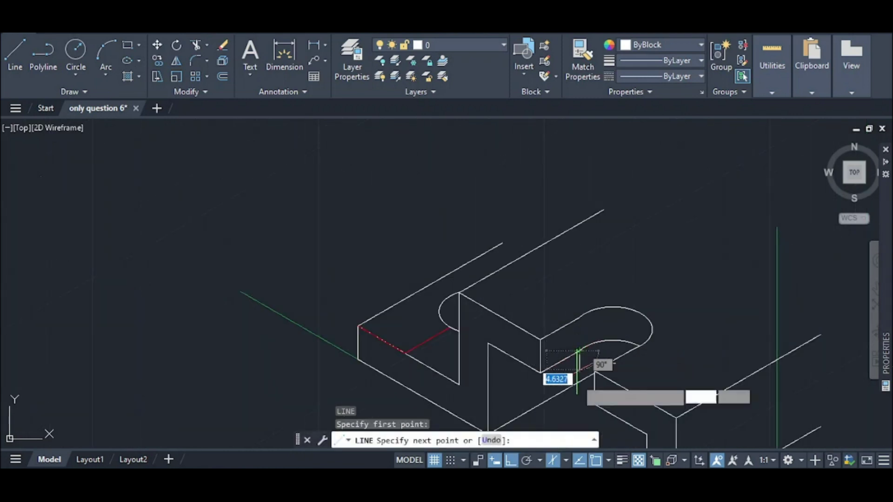
{"action": "scroll", "coordinate": [578, 400], "scroll_direction": "up", "scroll_amount": 4}
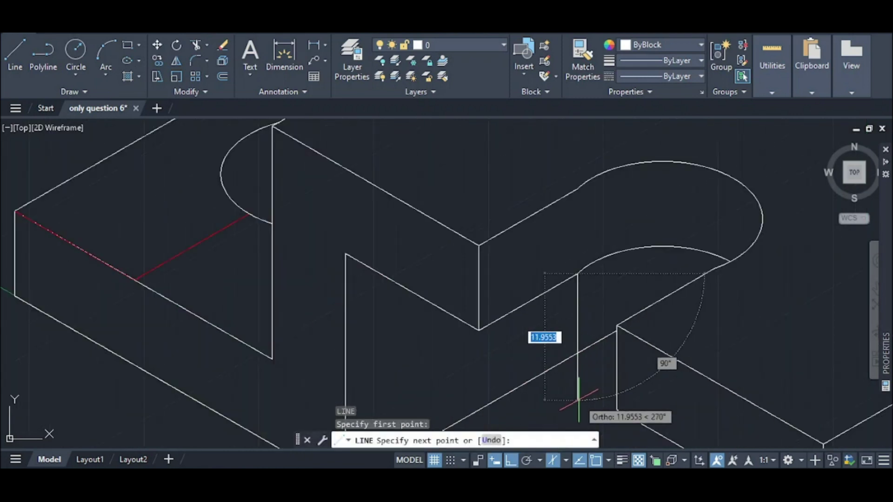
{"action": "left_click", "coordinate": [579, 400]}
{"action": "key", "text": "Escape"}
- Trim the vertical line below the floor line and the floor line beyond the vertical, leaving a clean corner
{"action": "scroll", "coordinate": [590, 336], "scroll_direction": "down", "scroll_amount": 2}
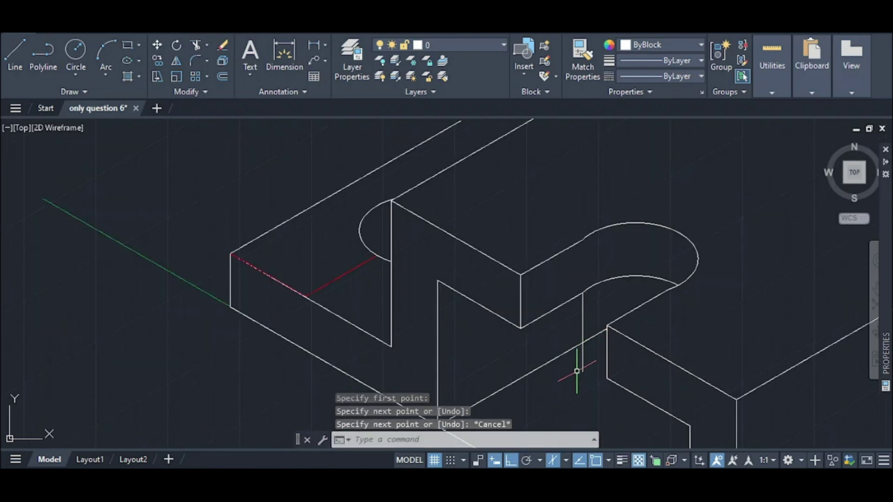
{"action": "scroll", "coordinate": [576, 370], "scroll_direction": "up", "scroll_amount": 2}
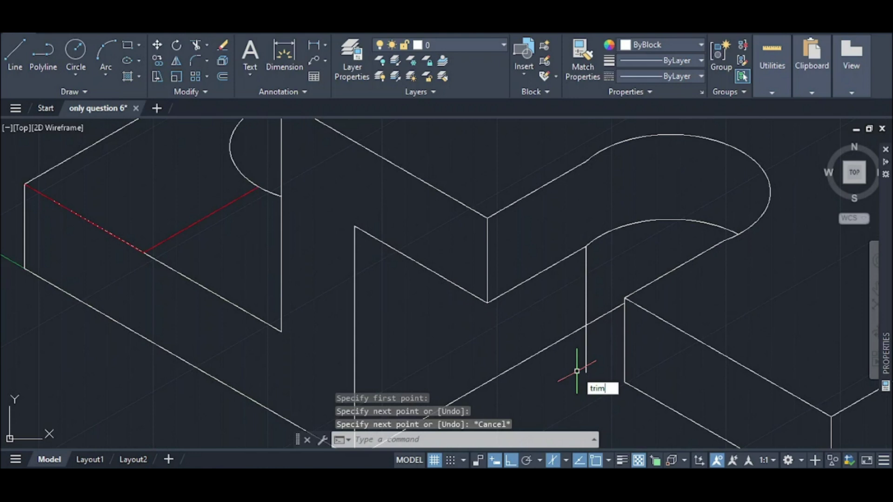
{"action": "key", "text": "Return"}
{"action": "left_click", "coordinate": [584, 357]}
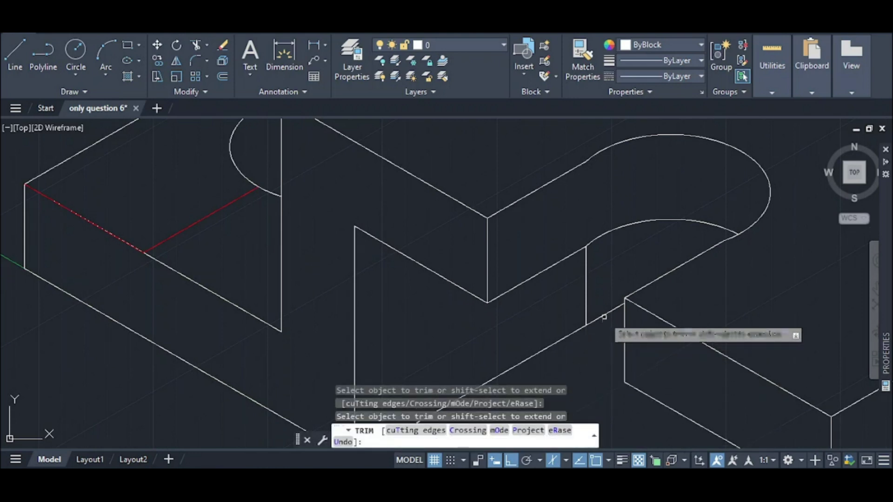
{"action": "key", "text": "Escape"}
- Using the left isoplane, draw a line about 8.8 units long from that corner past the slot's near vertical edge
{"action": "scroll", "coordinate": [597, 330], "scroll_direction": "down", "scroll_amount": 3}
{"action": "scroll", "coordinate": [595, 339], "scroll_direction": "up", "scroll_amount": 3}
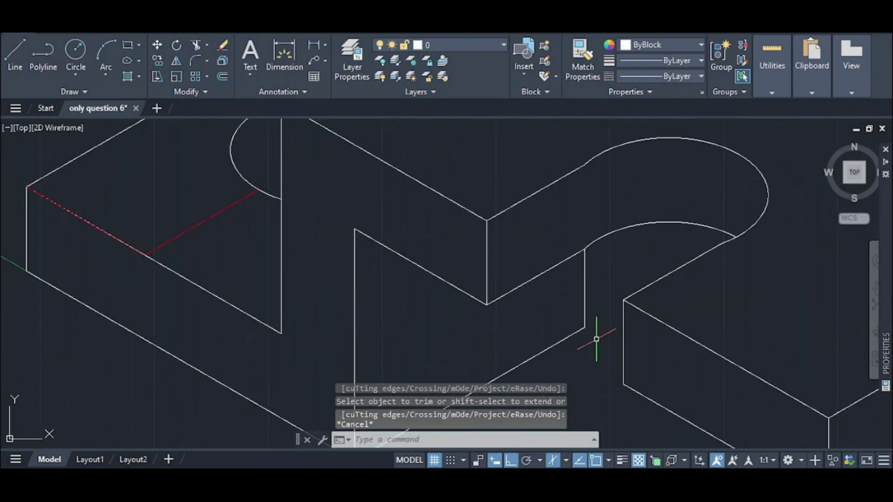
{"action": "type", "text": "l"}
{"action": "key", "text": "Return"}
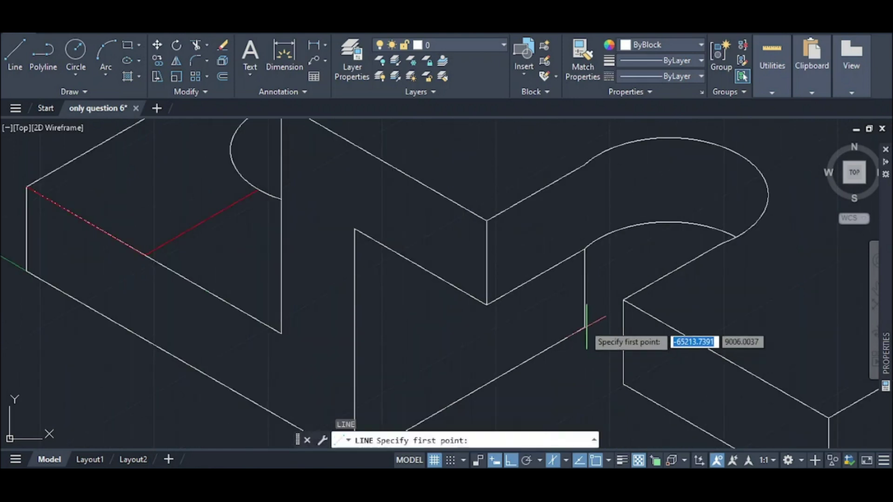
{"action": "left_click", "coordinate": [584, 328]}
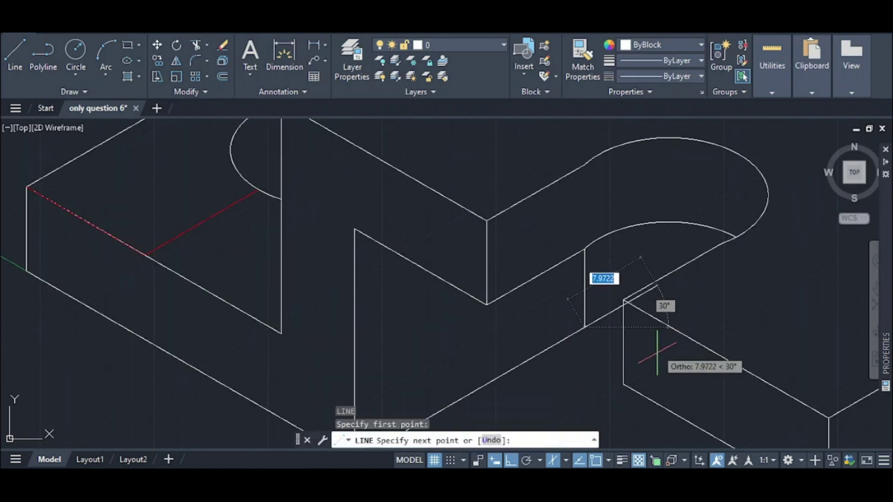
{"action": "left_click", "coordinate": [564, 459]}
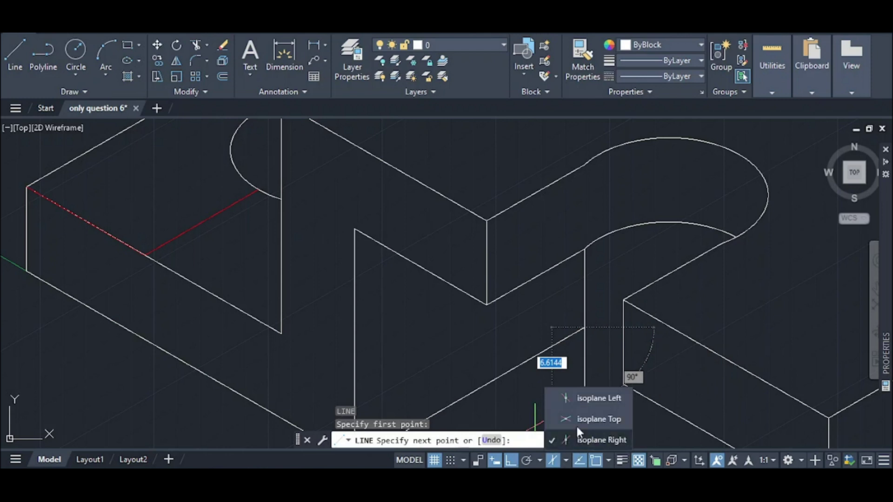
{"action": "left_click", "coordinate": [572, 399]}
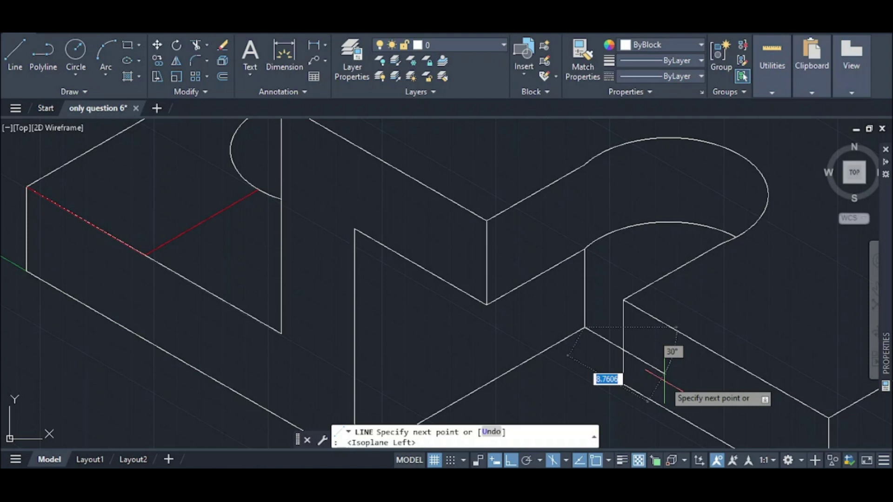
{"action": "key", "text": "Escape"}
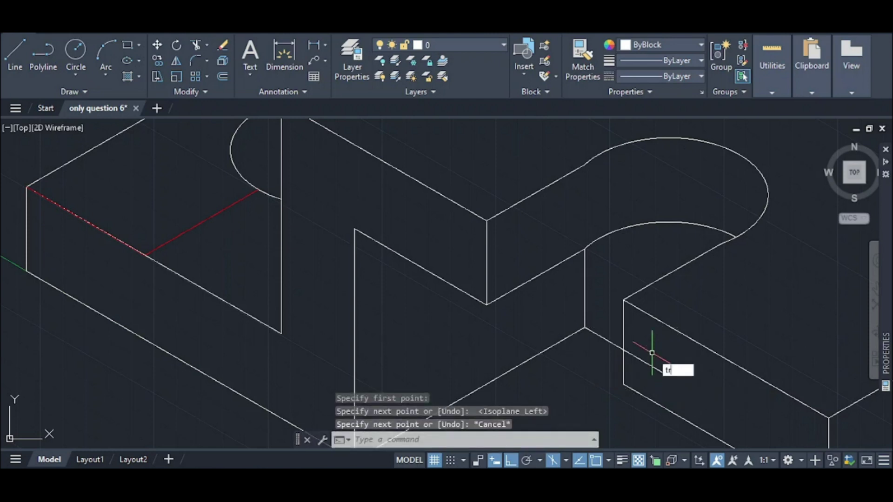
- Trim the part of the new line hidden behind the slot's near vertical edge
{"action": "type", "text": "trim"}
{"action": "key", "text": "Return"}
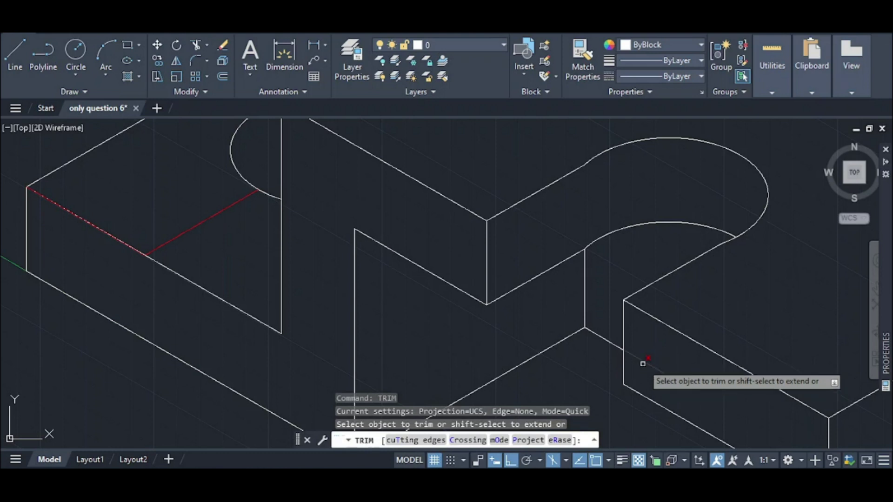
{"action": "left_click", "coordinate": [642, 360]}
- Remove the red construction lines leading to the partly hidden hole on the base's far flange
{"action": "scroll", "coordinate": [642, 364], "scroll_direction": "down", "scroll_amount": 4}
{"action": "scroll", "coordinate": [643, 367], "scroll_direction": "down", "scroll_amount": 2}
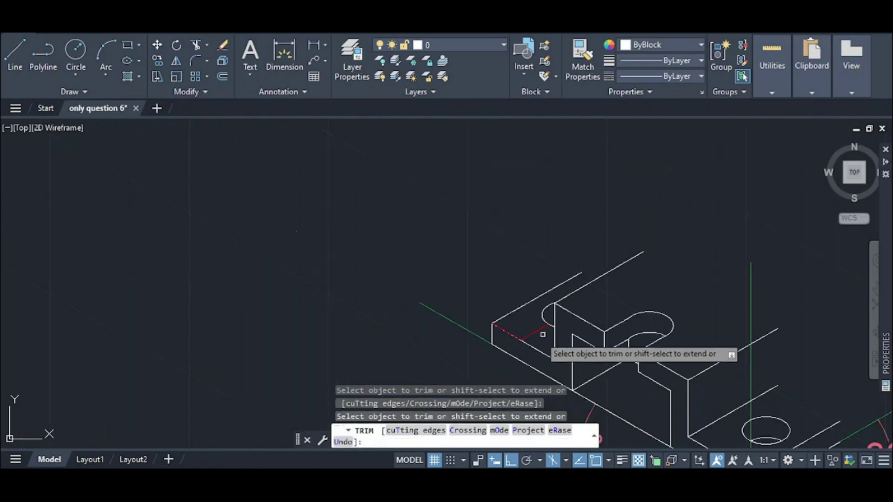
{"action": "left_click", "coordinate": [524, 337]}
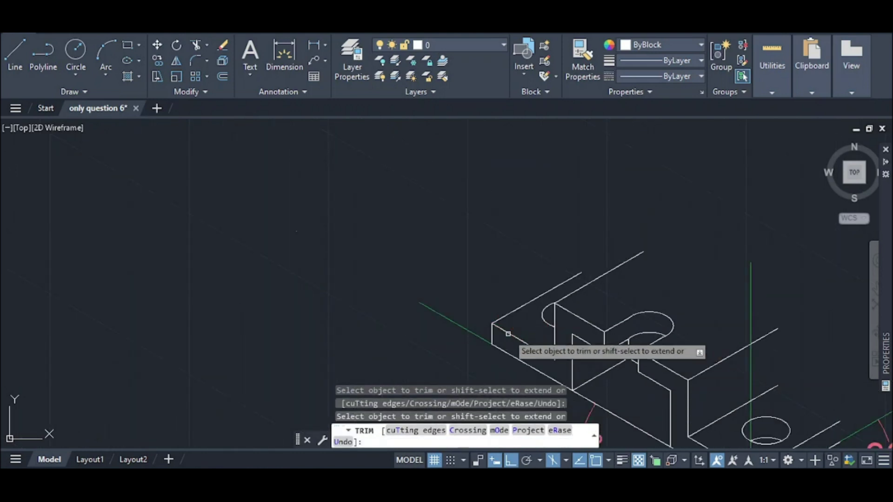
{"action": "key", "text": "Escape"}
{"action": "scroll", "coordinate": [586, 271], "scroll_direction": "up", "scroll_amount": 2}
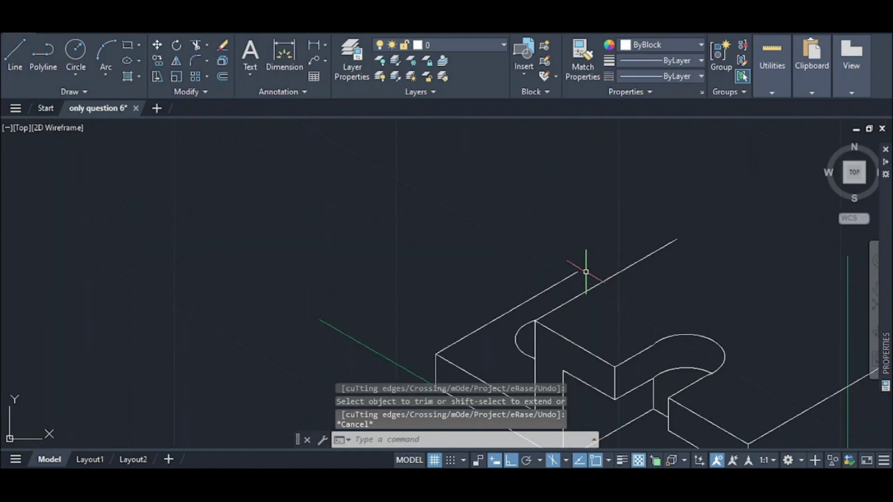
- Draw a line about 16.1 units long at 30° from the far flange's back corner, crossing the raised block's top edge
{"action": "type", "text": "l"}
{"action": "key", "text": "Return"}
{"action": "left_click", "coordinate": [577, 272]}
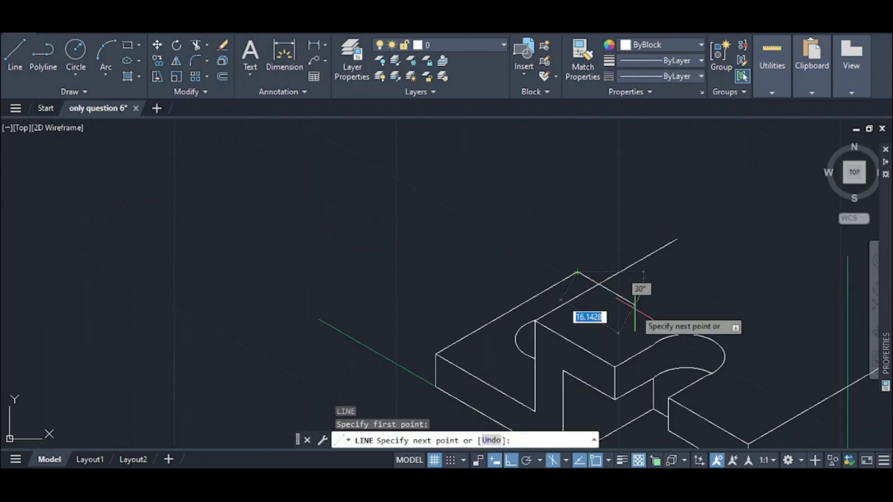
{"action": "key", "text": "Escape"}
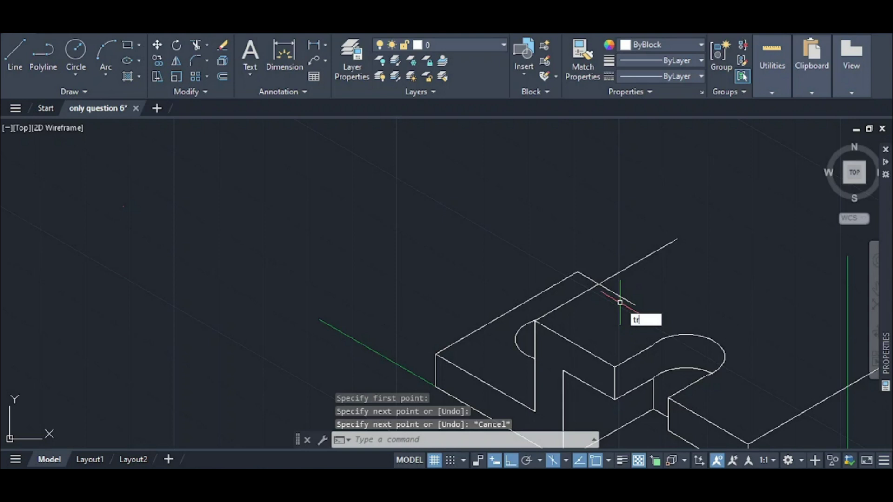
- Trim the part of the flange's end line that extends past the raised block's top edge
{"action": "type", "text": "trim"}
{"action": "key", "text": "Return"}
{"action": "left_click_drag", "start_coordinate": [624, 292], "coordinate": [610, 300]}
{"action": "scroll", "coordinate": [611, 300], "scroll_direction": "down", "scroll_amount": 5}
{"action": "key", "text": "Escape"}
{"action": "scroll", "coordinate": [638, 279], "scroll_direction": "up", "scroll_amount": 3}
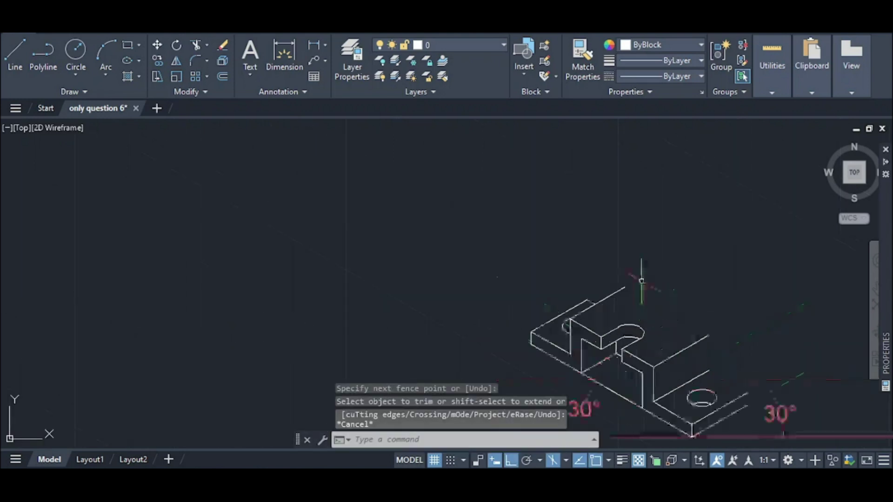
- Draw the back edge of the raised block's top face between its open corners, continuing vertically down to the near flange's top surface
{"action": "type", "text": "l"}
{"action": "key", "text": "Return"}
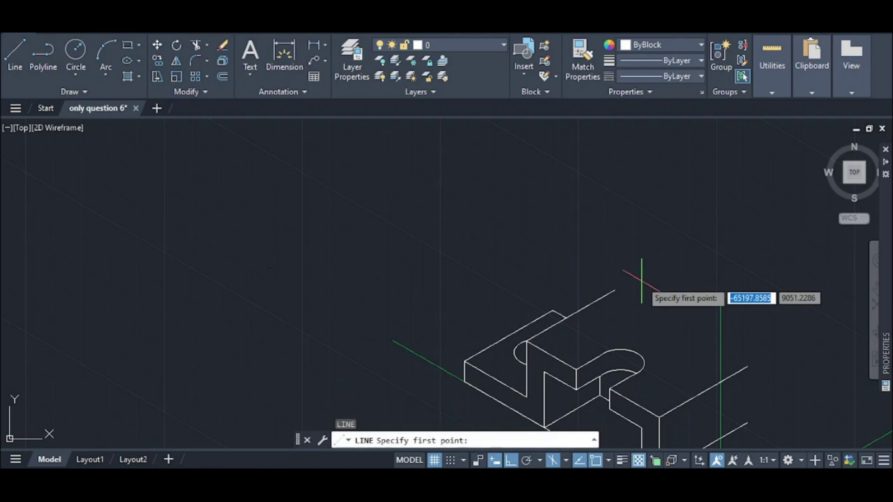
{"action": "left_click", "coordinate": [616, 291]}
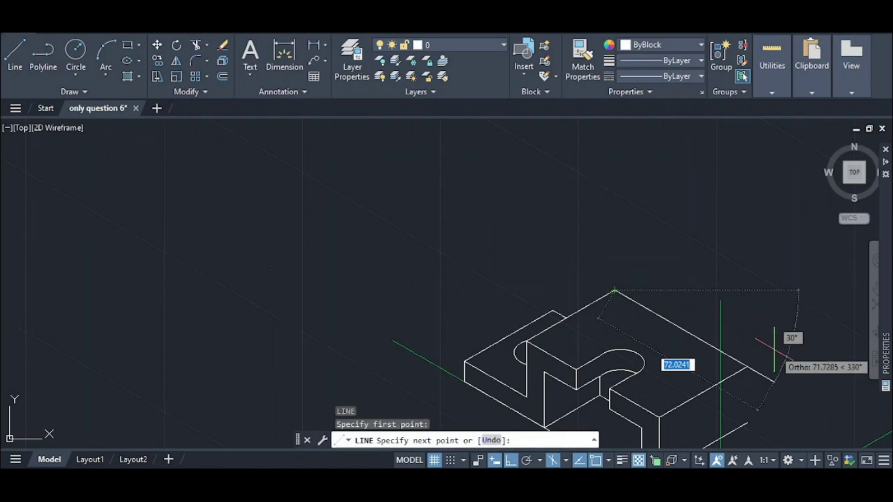
{"action": "left_click", "coordinate": [746, 366]}
{"action": "scroll", "coordinate": [744, 365], "scroll_direction": "down", "scroll_amount": 2}
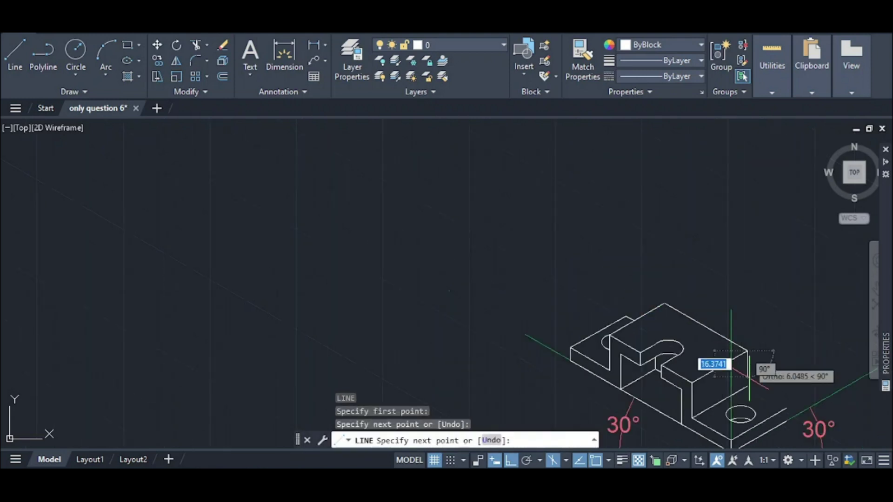
{"action": "scroll", "coordinate": [743, 414], "scroll_direction": "up", "scroll_amount": 4}
{"action": "left_click", "coordinate": [743, 356]}
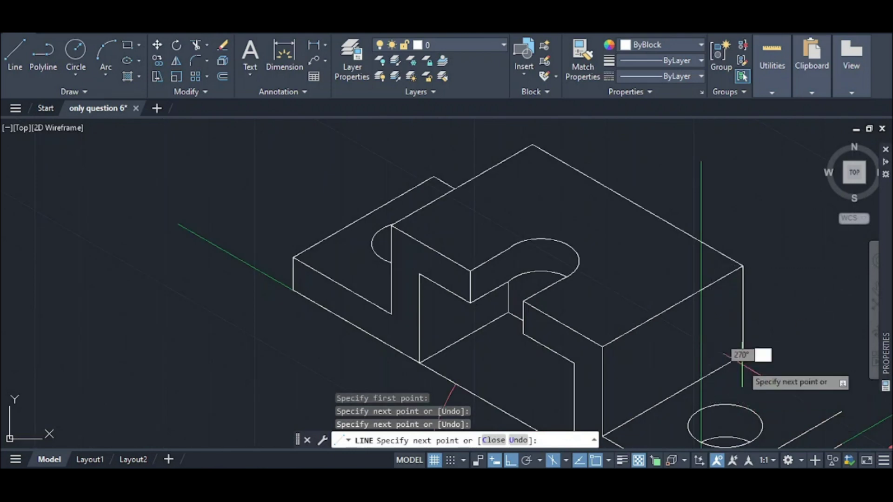
- Continue the line along the near flange's back top edge to its outer corner and down to the base's bottom corner
{"action": "scroll", "coordinate": [805, 388], "scroll_direction": "down", "scroll_amount": 3}
{"action": "scroll", "coordinate": [806, 399], "scroll_direction": "up", "scroll_amount": 4}
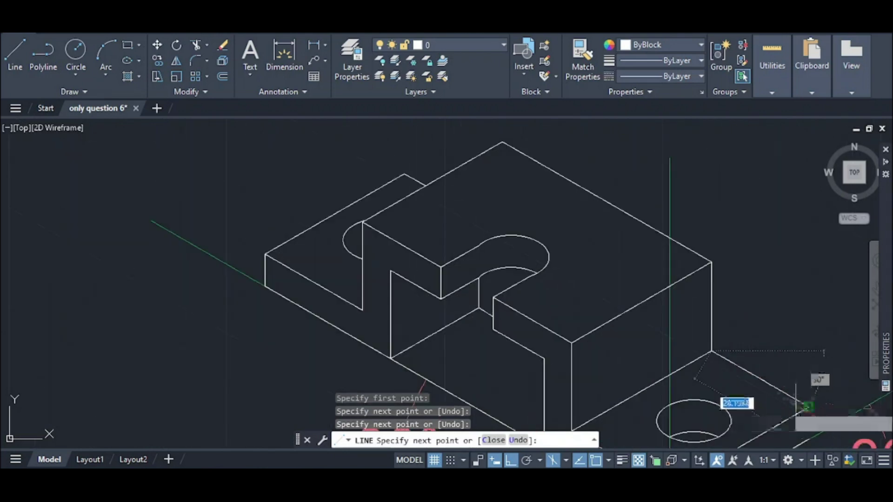
{"action": "left_click", "coordinate": [808, 406]}
{"action": "scroll", "coordinate": [806, 404], "scroll_direction": "down", "scroll_amount": 3}
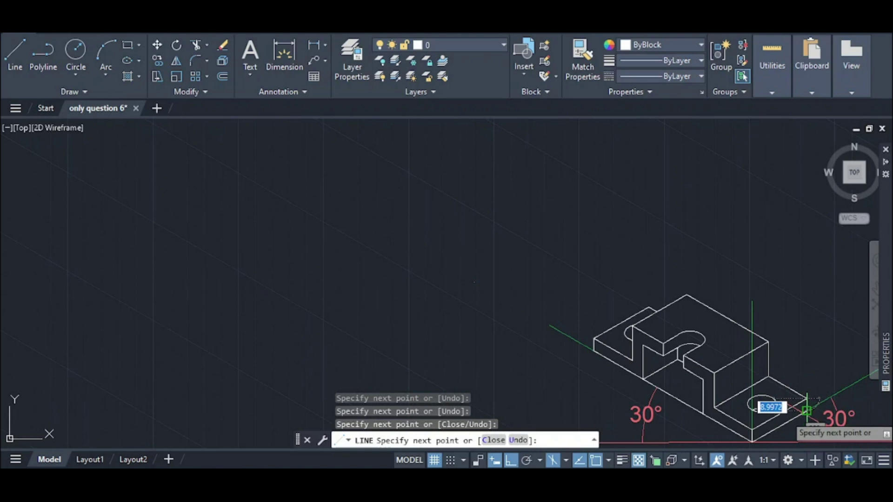
{"action": "scroll", "coordinate": [805, 402], "scroll_direction": "up", "scroll_amount": 3}
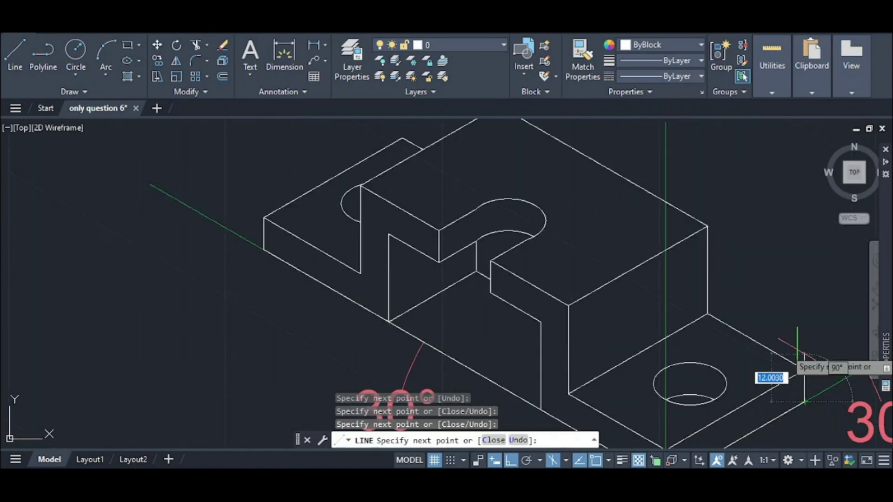
{"action": "key", "text": "Escape"}
{"action": "scroll", "coordinate": [796, 349], "scroll_direction": "down", "scroll_amount": 4}
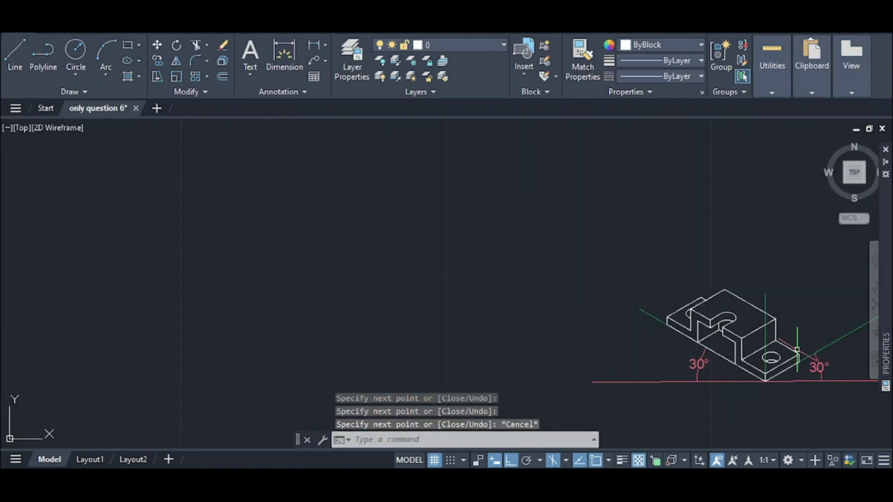
{"action": "scroll", "coordinate": [797, 350], "scroll_direction": "down", "scroll_amount": 3}
{"action": "scroll", "coordinate": [619, 230], "scroll_direction": "down", "scroll_amount": 3}
{"action": "scroll", "coordinate": [619, 223], "scroll_direction": "up", "scroll_amount": 5}
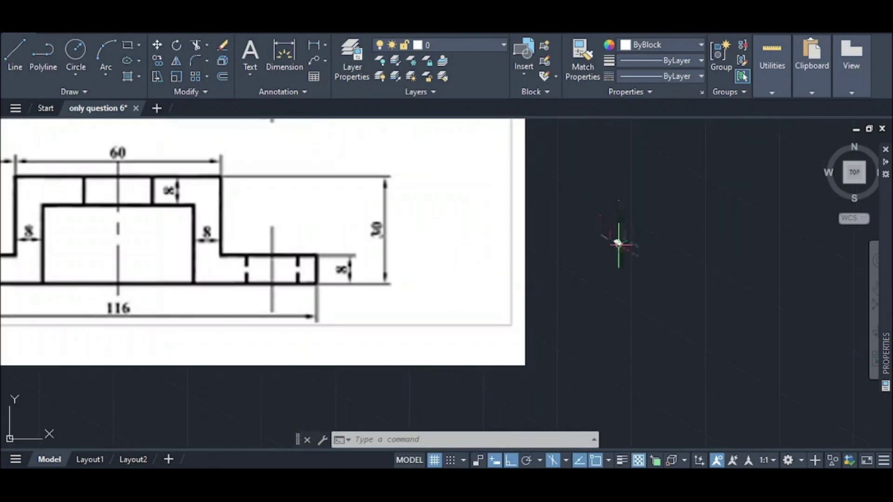